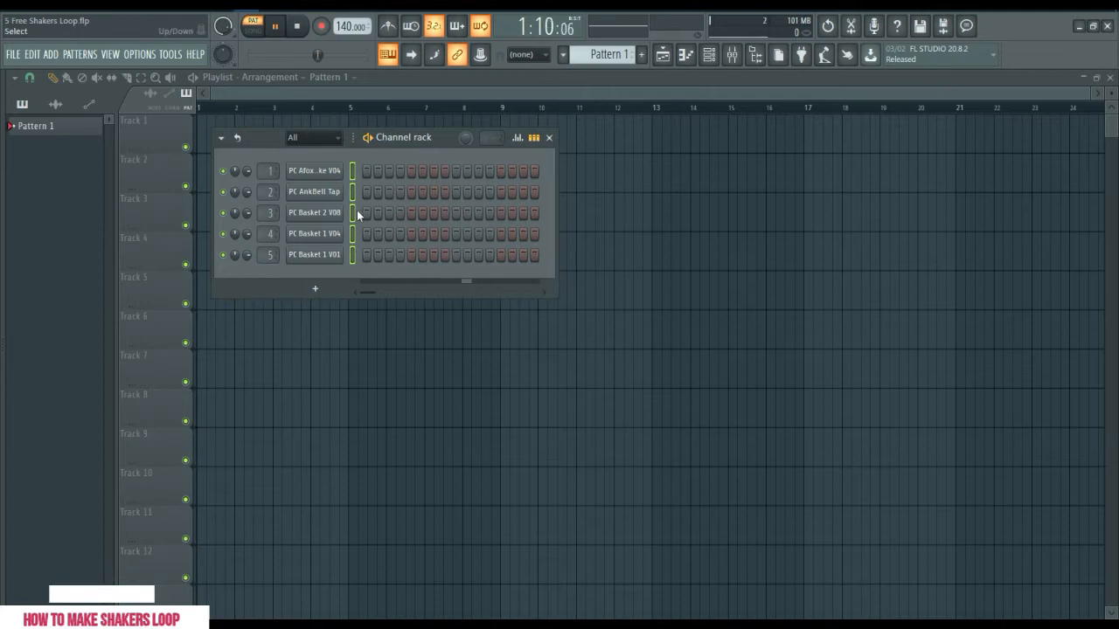
Move the Channel rack toward the middle of the playlist, select the PC Basket 1 V04 channel and stop playback
click(352, 271)
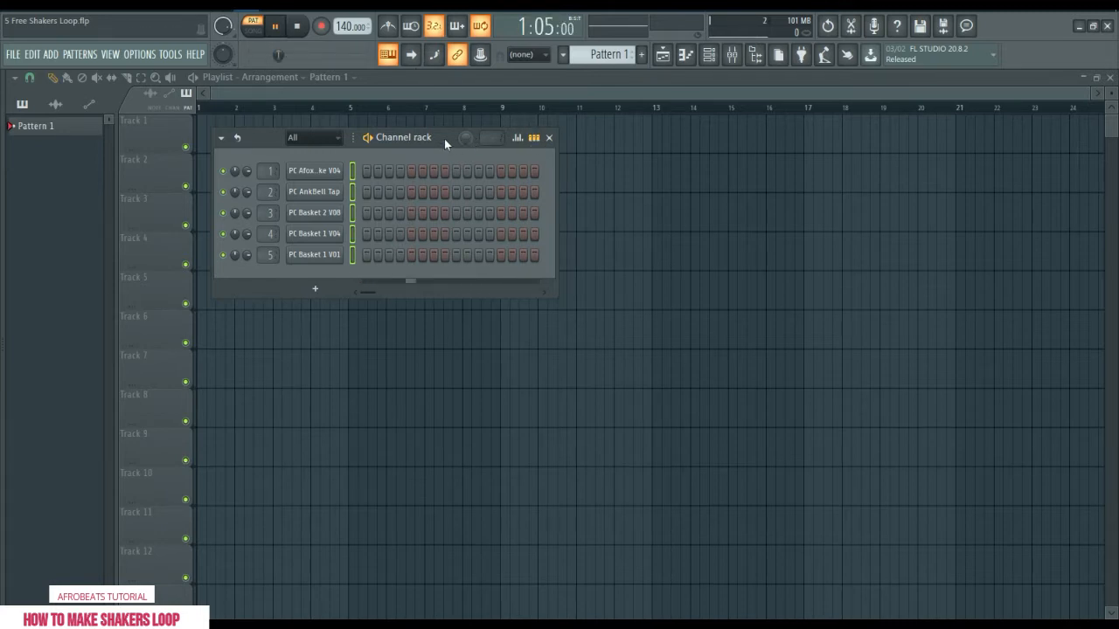
drag(444, 139, 667, 176)
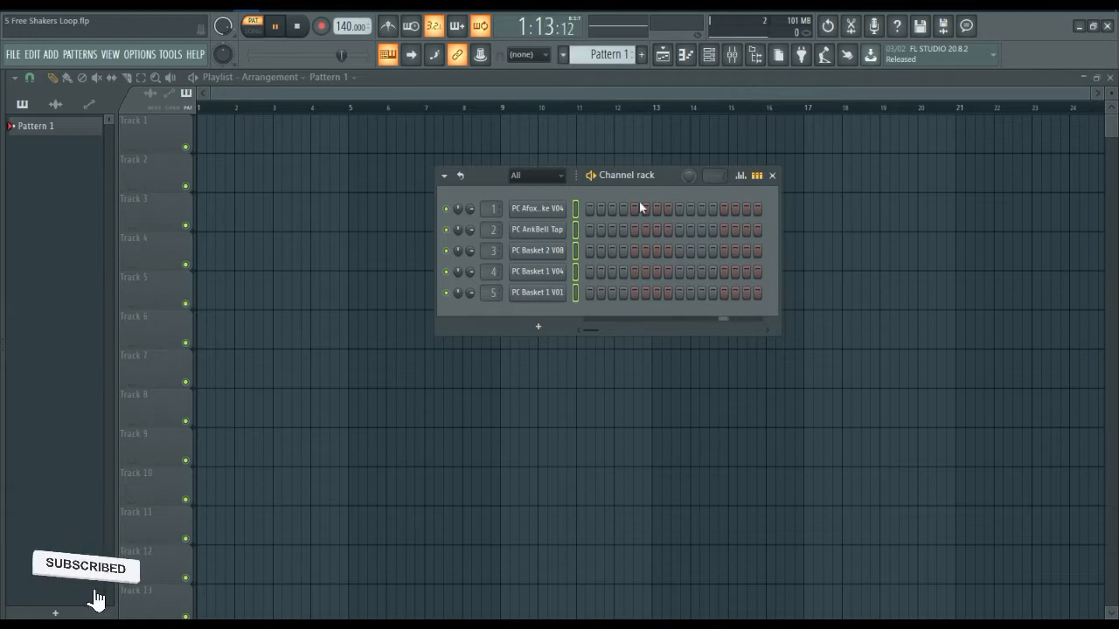
click(570, 308)
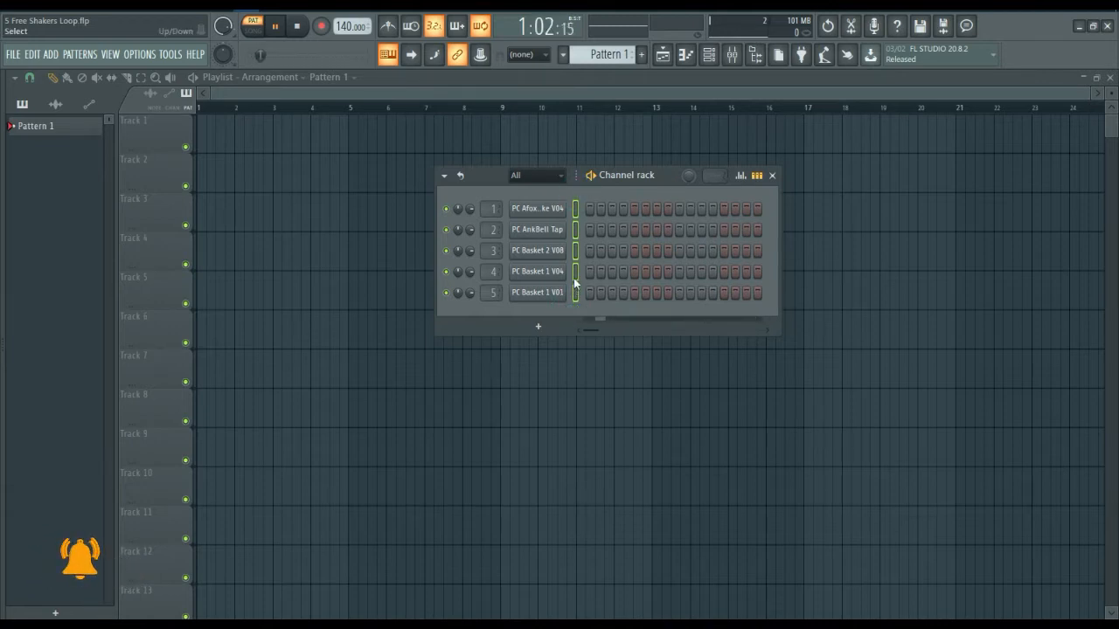
click(574, 272)
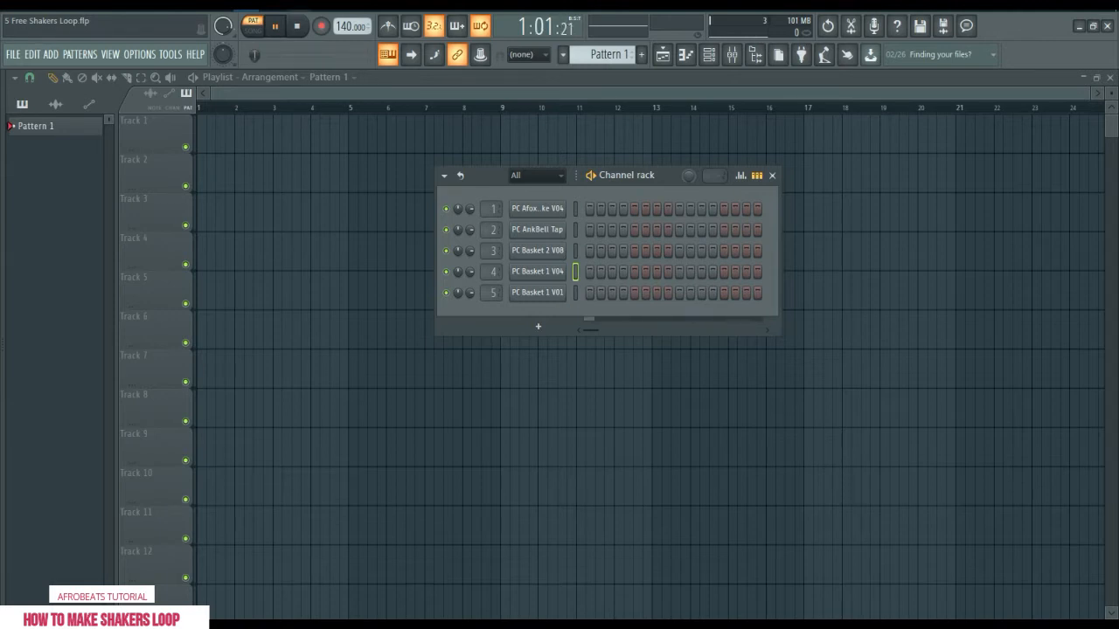
click(298, 26)
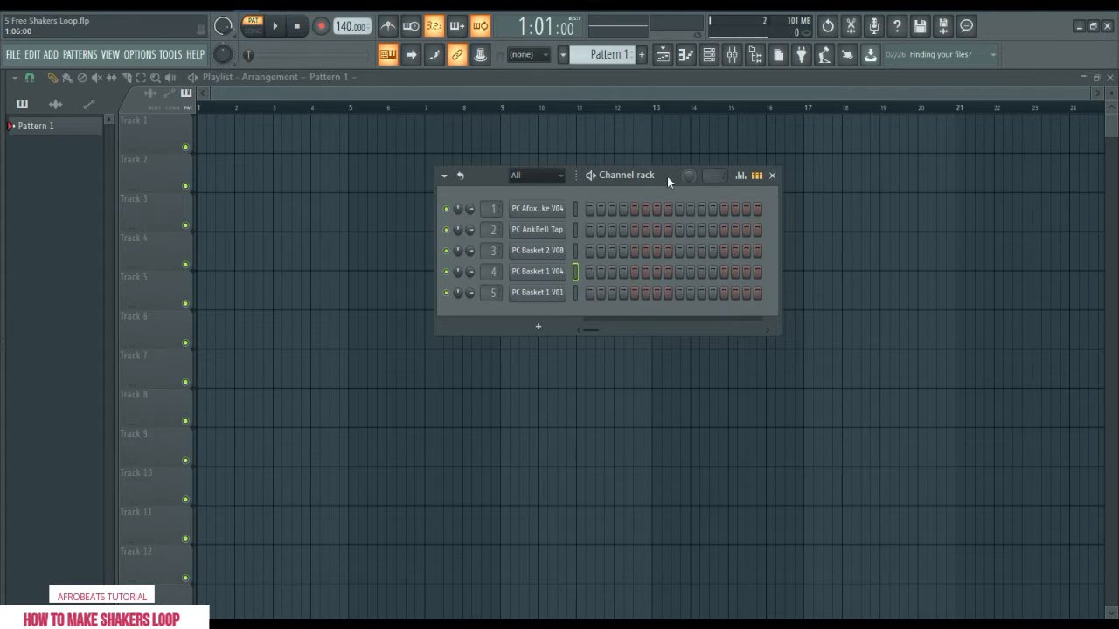
Audition each of the five shaker channels in turn, from PC Afoxe Shake V04 down to PC Basket 1 V01
click(574, 209)
key(q)
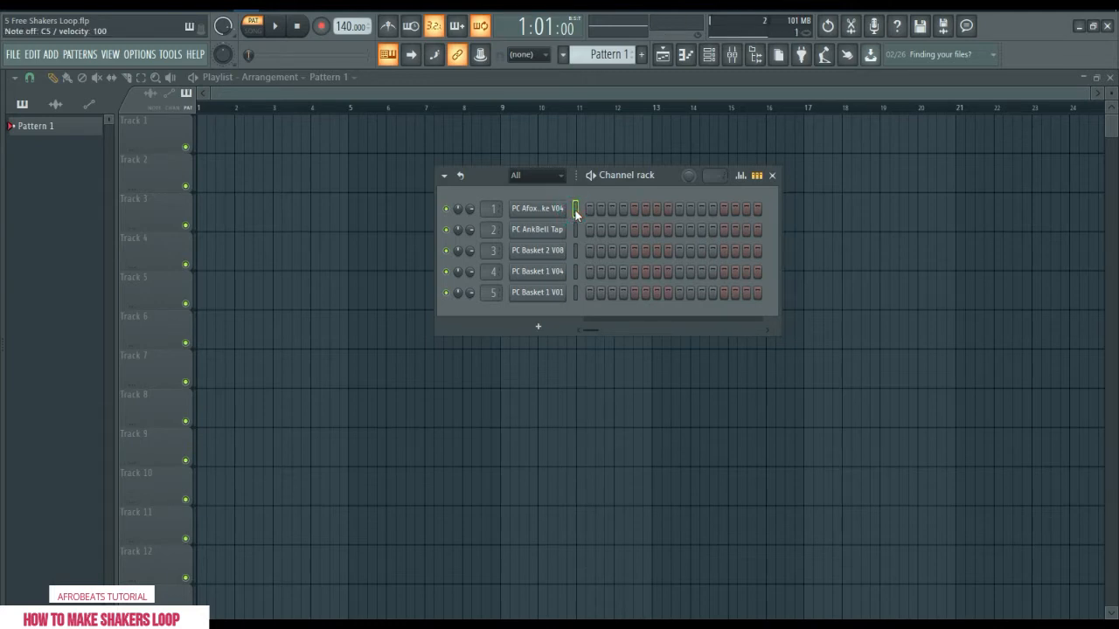
key(q)
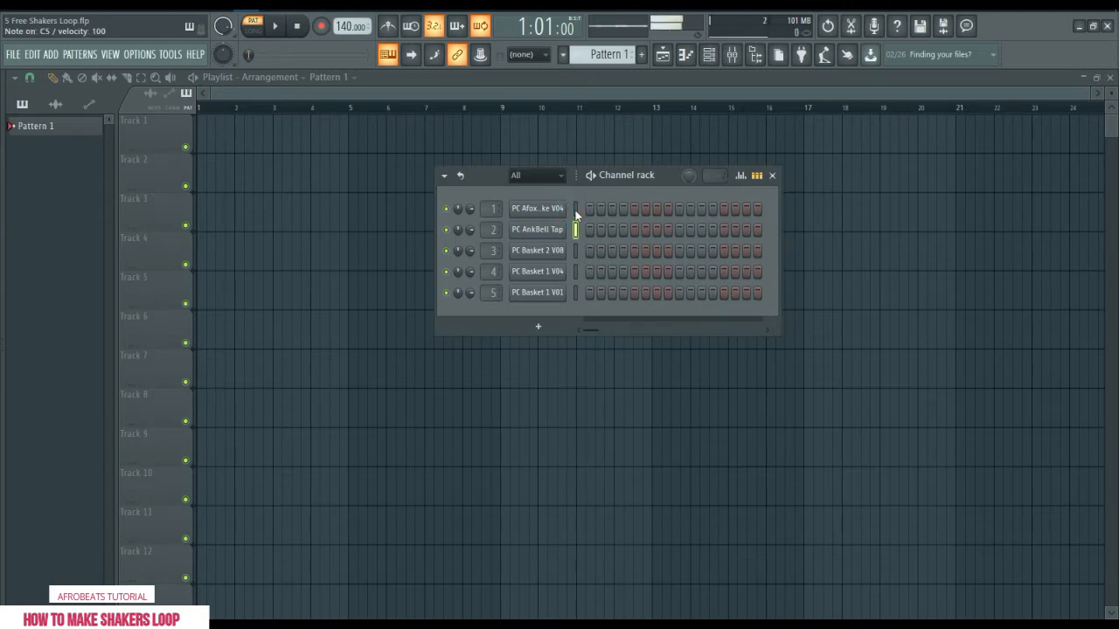
key(q)
key(Down)
key(q)
key(Down)
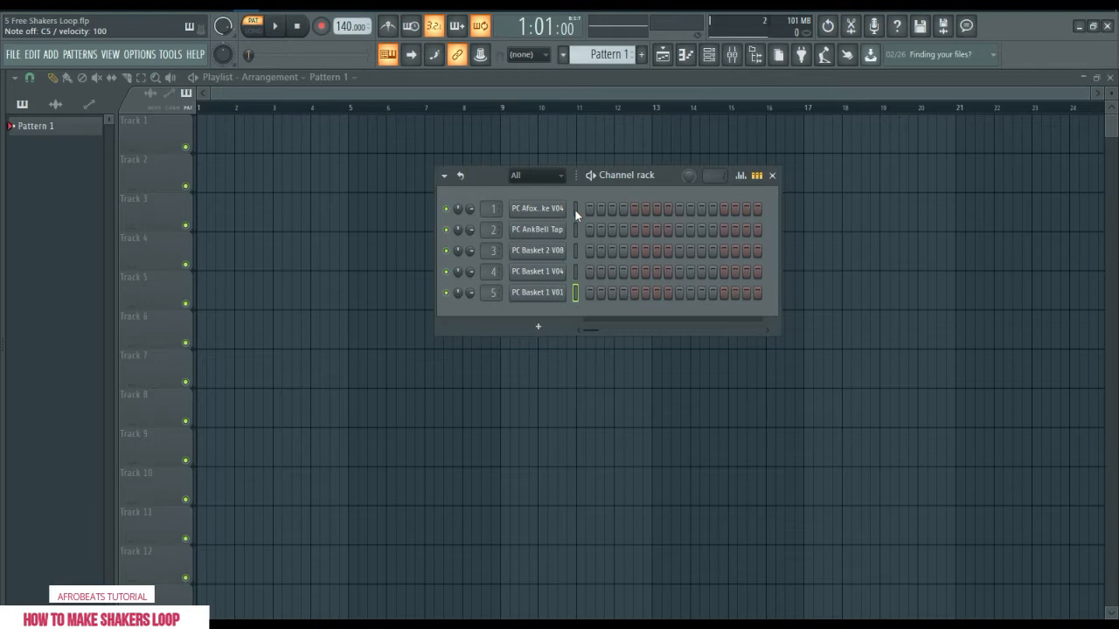
key(q)
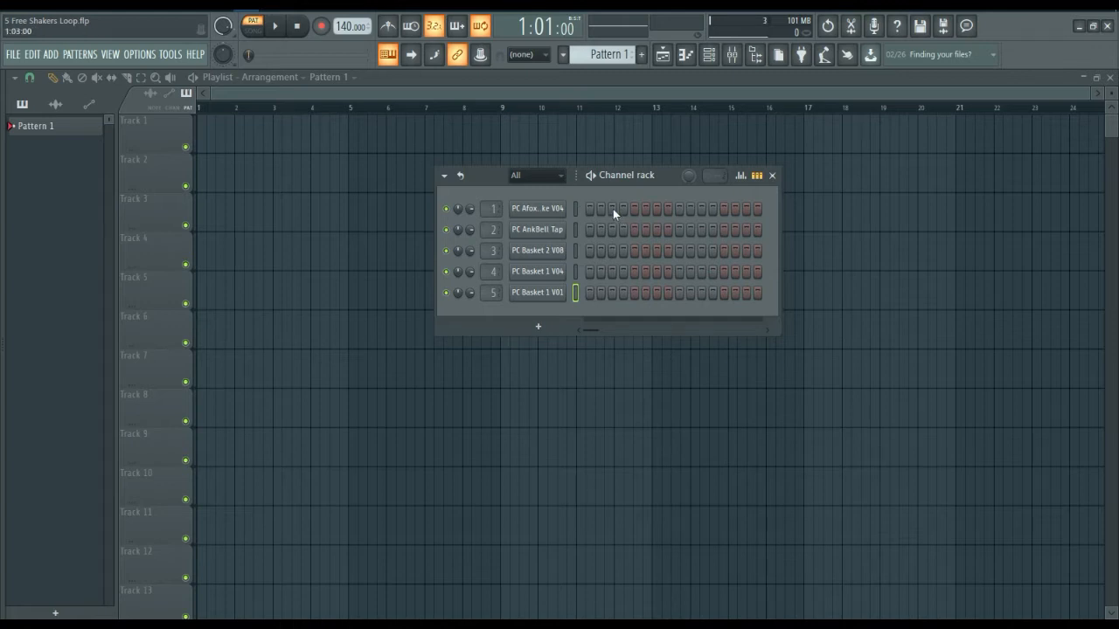
Program PC Afoxe Shake V04 hits on steps 3, 4, 7, 8, 11, 12, 15 and 16
click(613, 209)
click(623, 209)
click(656, 209)
click(746, 208)
click(757, 209)
Set the project tempo to 100 BPM and play the pattern briefly to check the shaker rhythm
drag(346, 20, 345, 52)
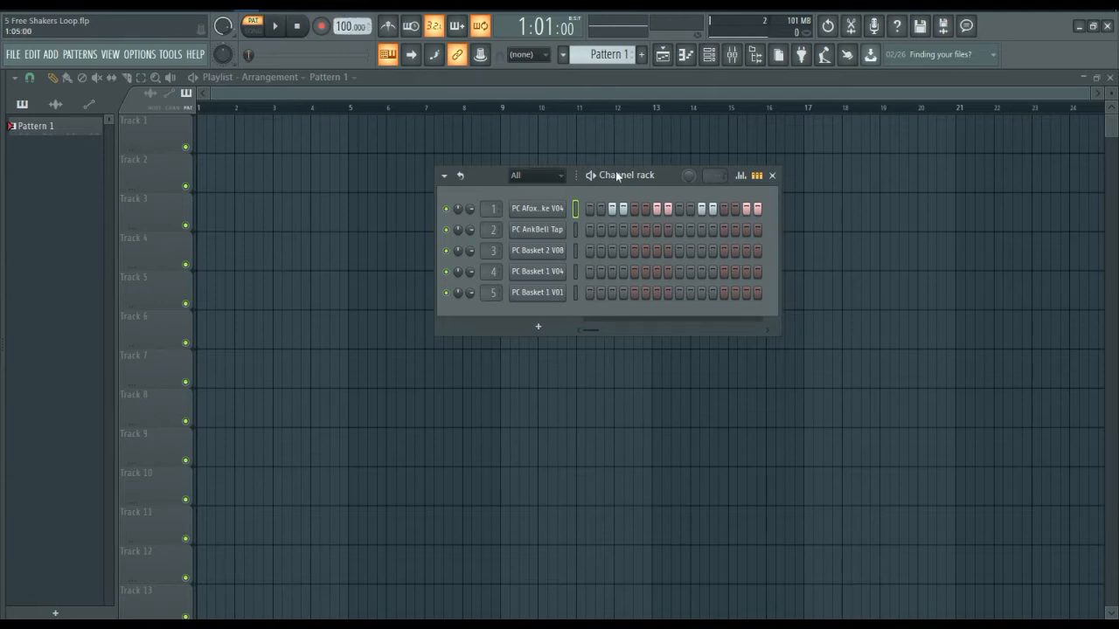
drag(664, 175, 583, 164)
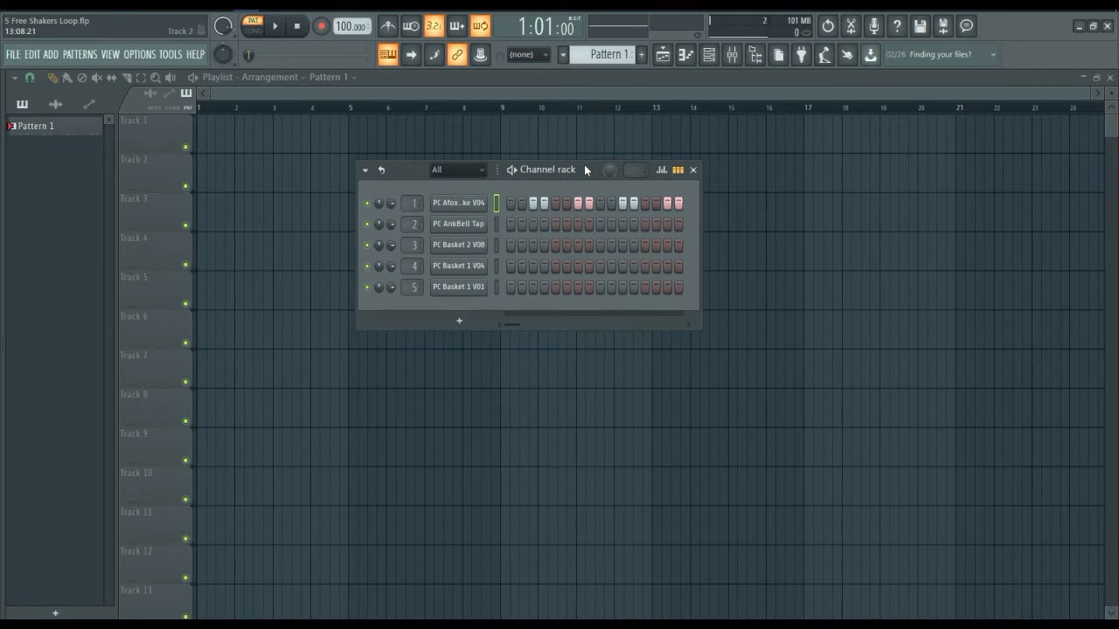
key(space)
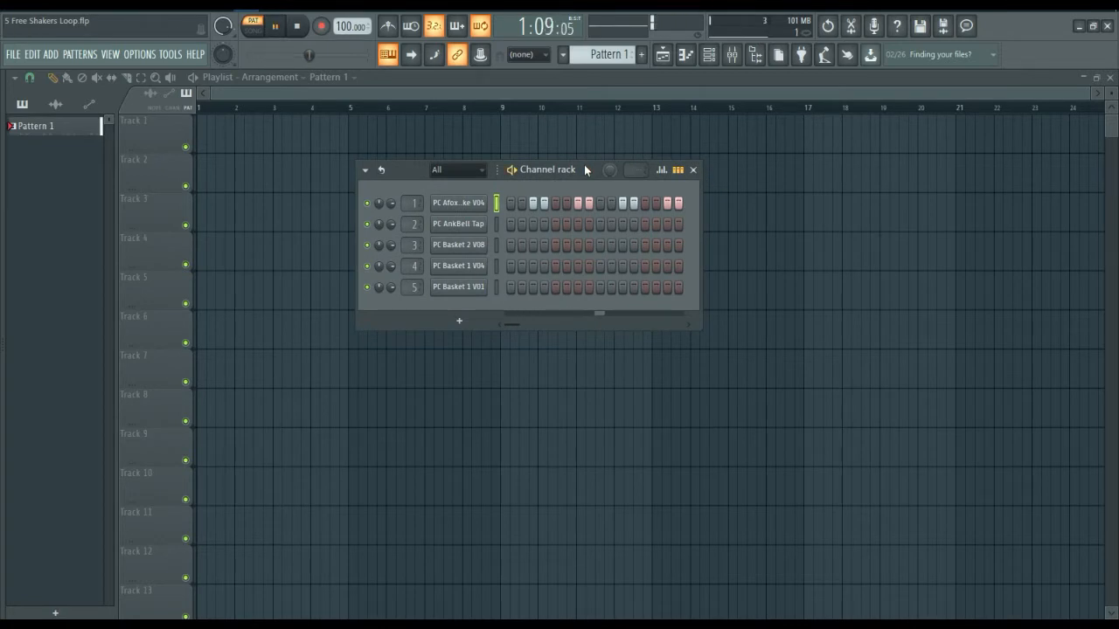
key(space)
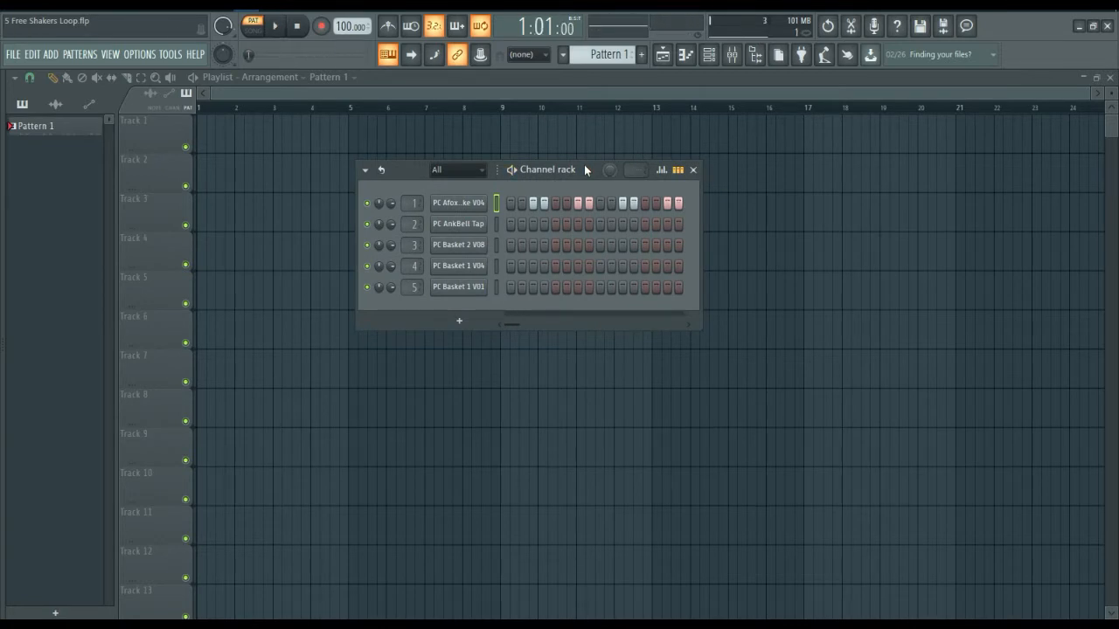
Widen the Channel rack, open the PC Afoxe Shake V04 notes in the Piano roll and enlarge the velocity lane
drag(701, 241, 875, 225)
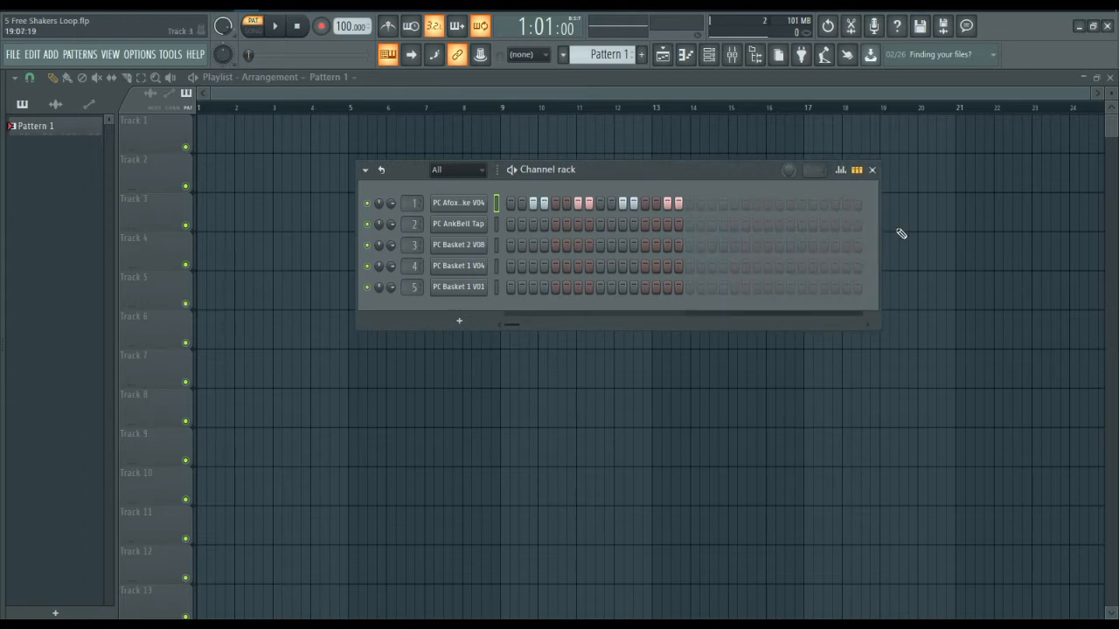
right_click(469, 210)
click(501, 208)
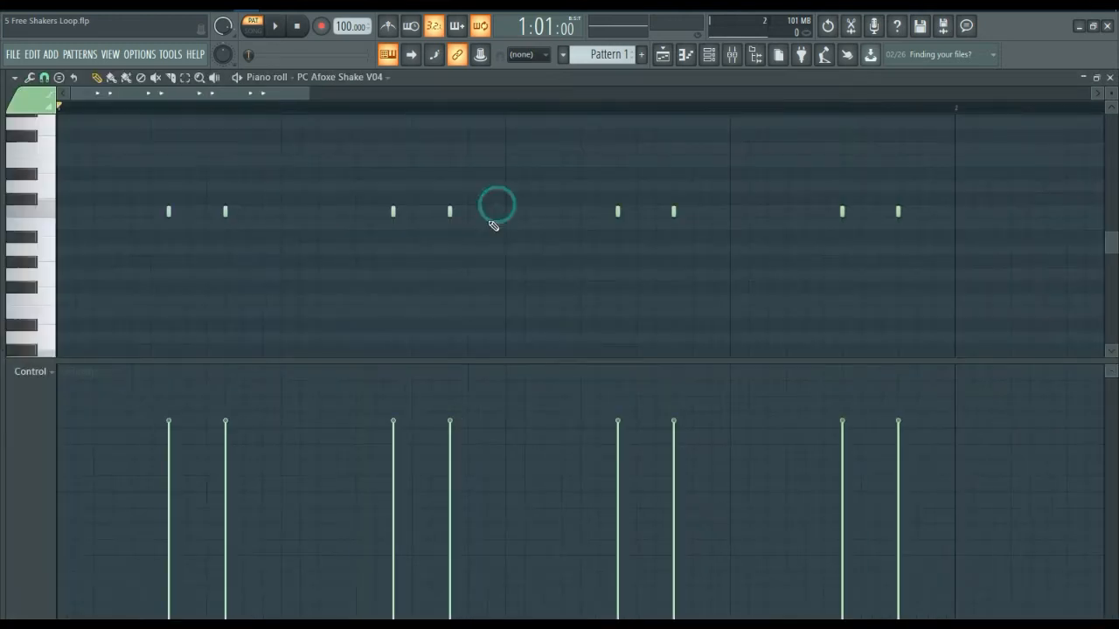
drag(255, 361, 280, 180)
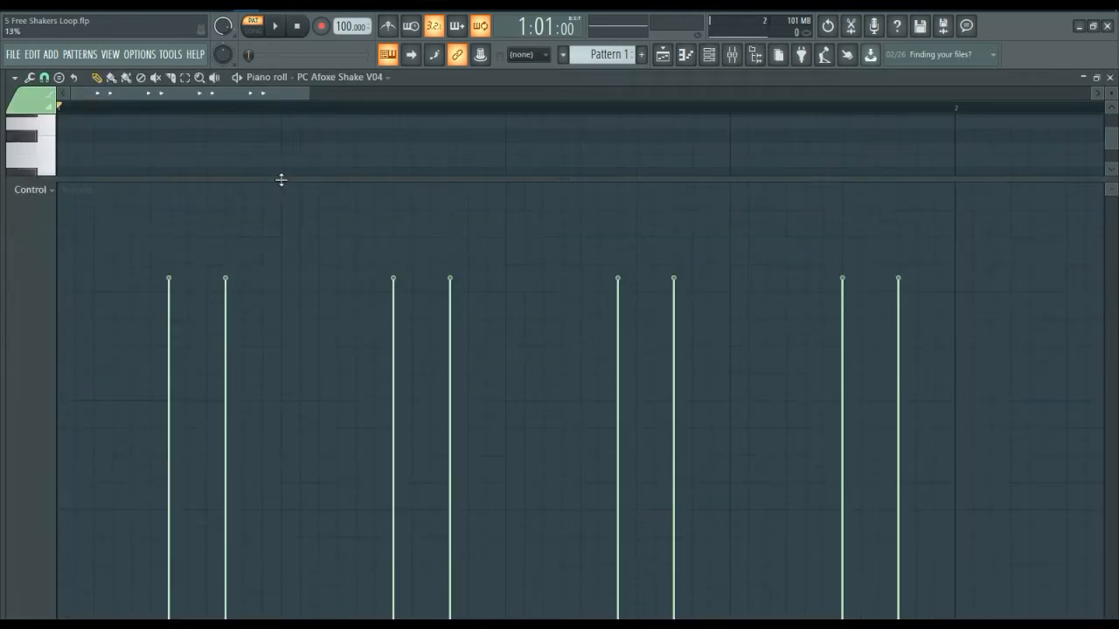
Lower the velocity of the first, fourth, fifth and eighth PC Afoxe Shake V04 notes to about 50% and play the pattern
click(169, 401)
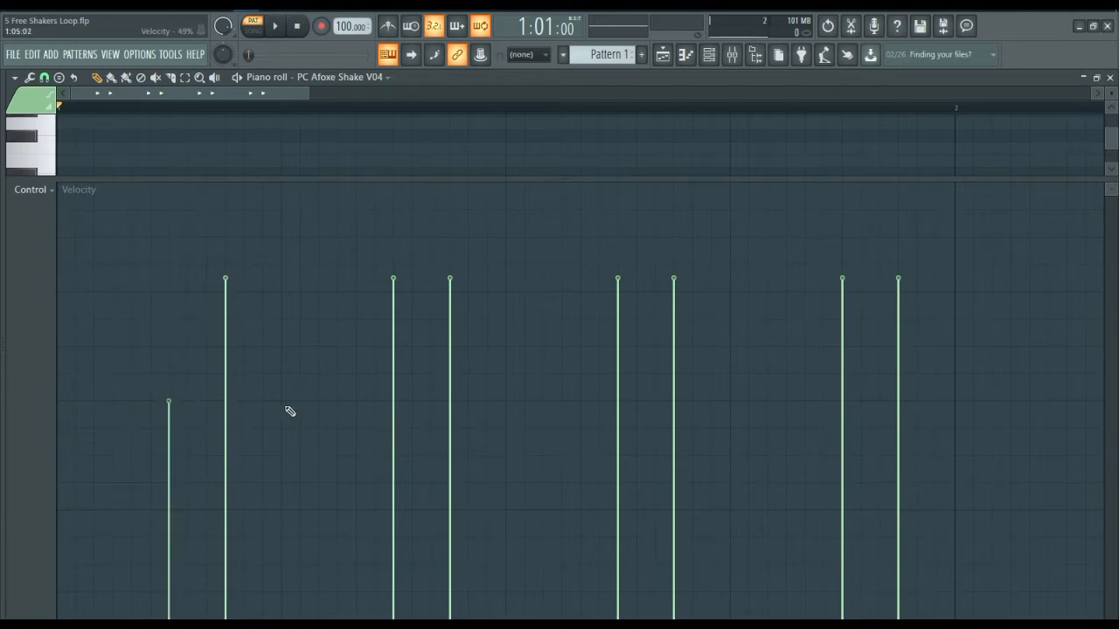
click(450, 398)
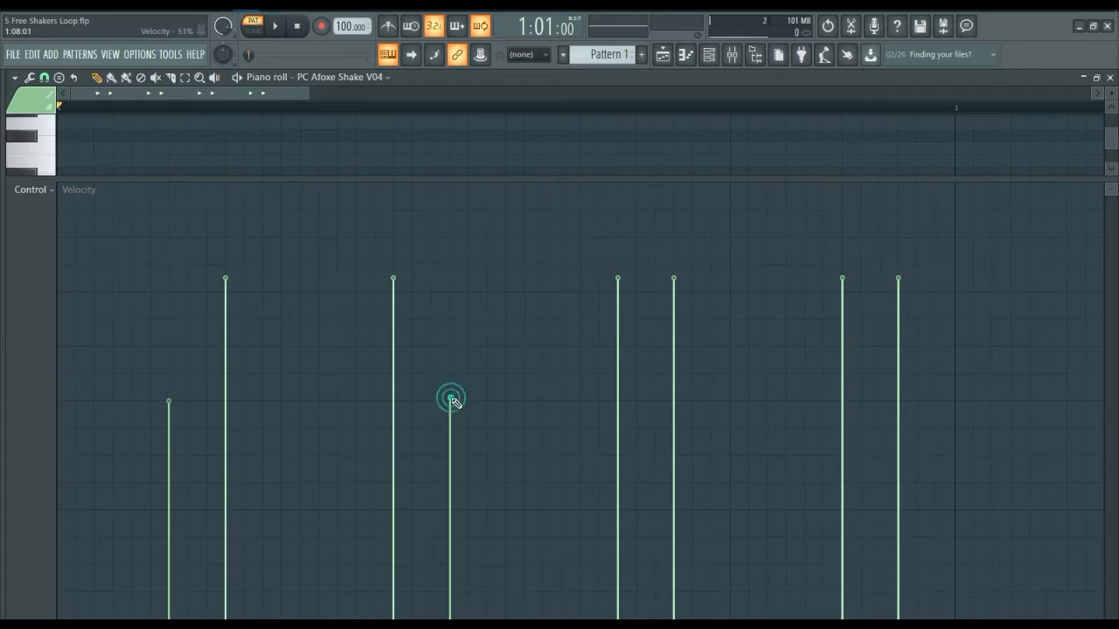
click(617, 404)
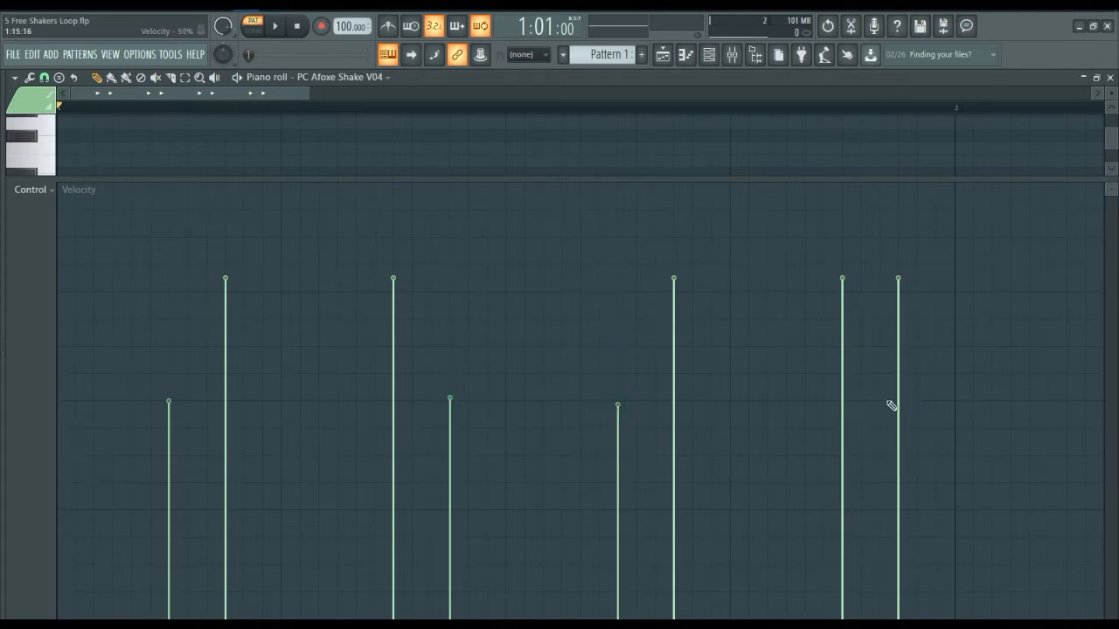
click(898, 401)
key(space)
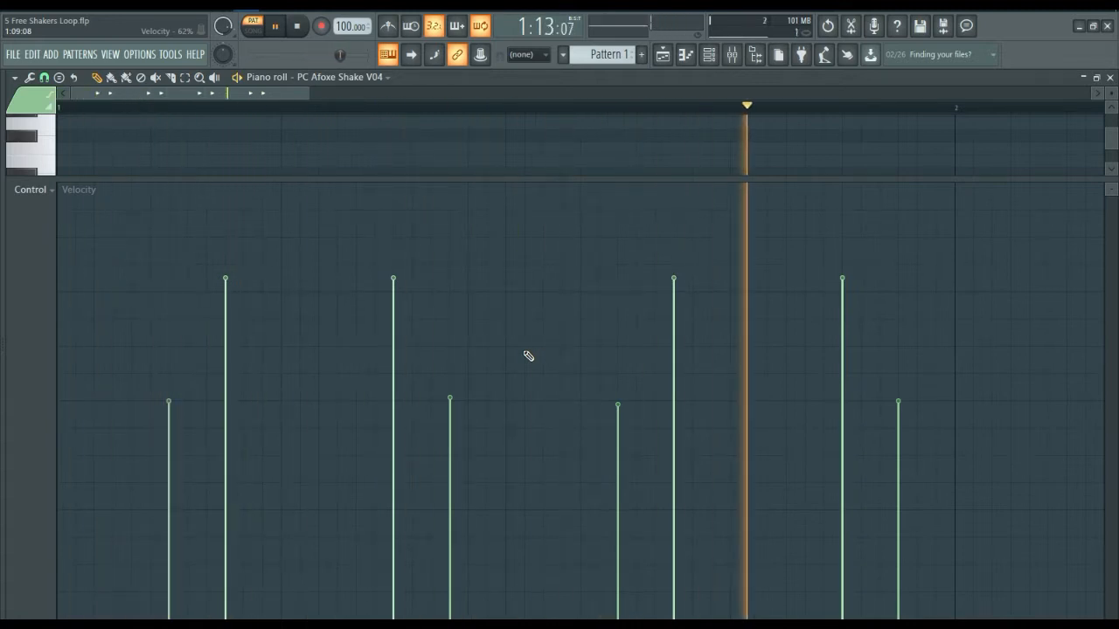
key(space)
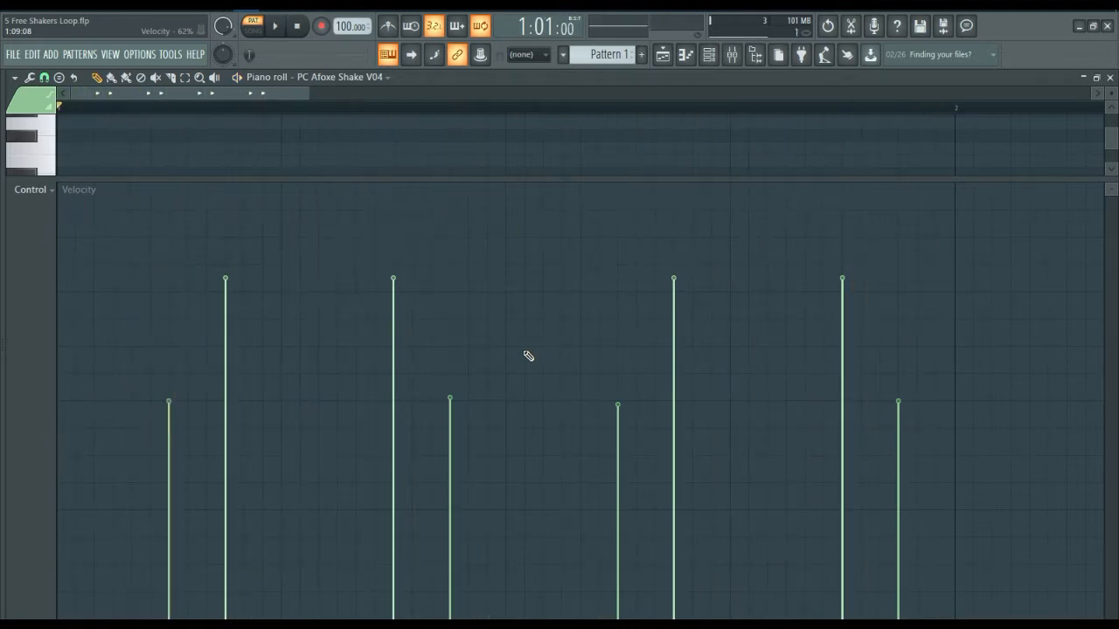
Return to the Channel rack and audition the PC Basket 1 V04 sound over the playing shaker pattern
key(F7)
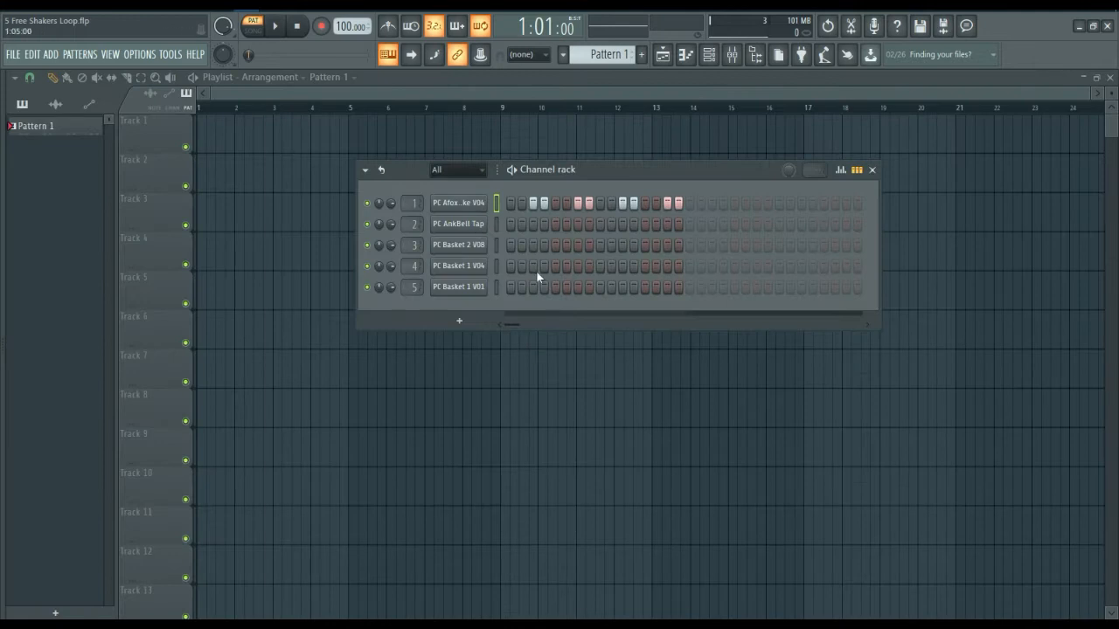
click(496, 224)
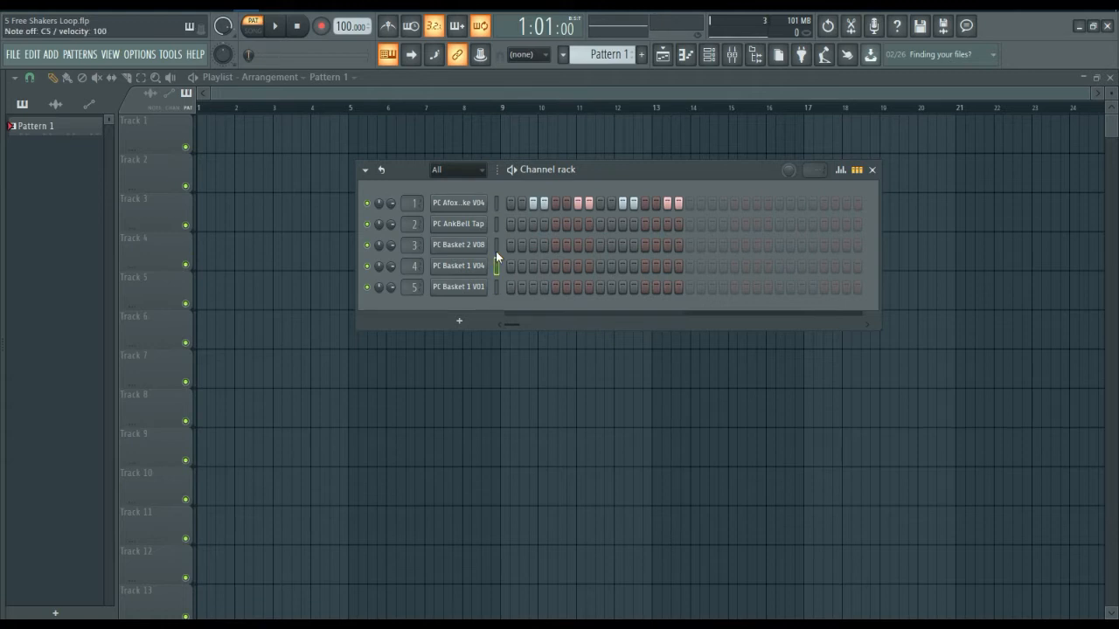
key(space)
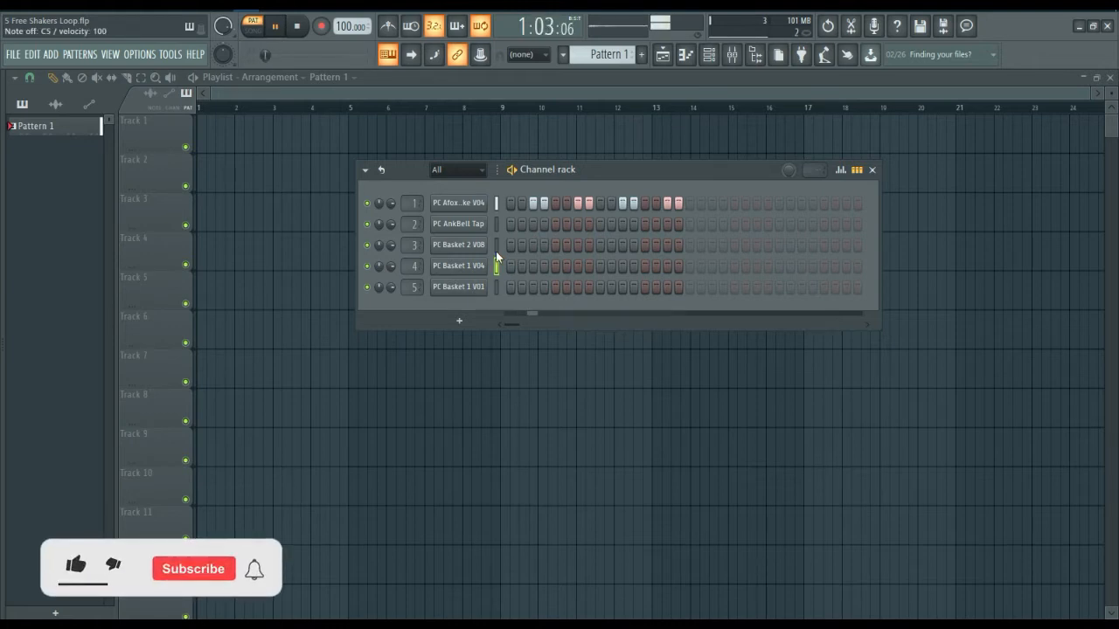
key(space)
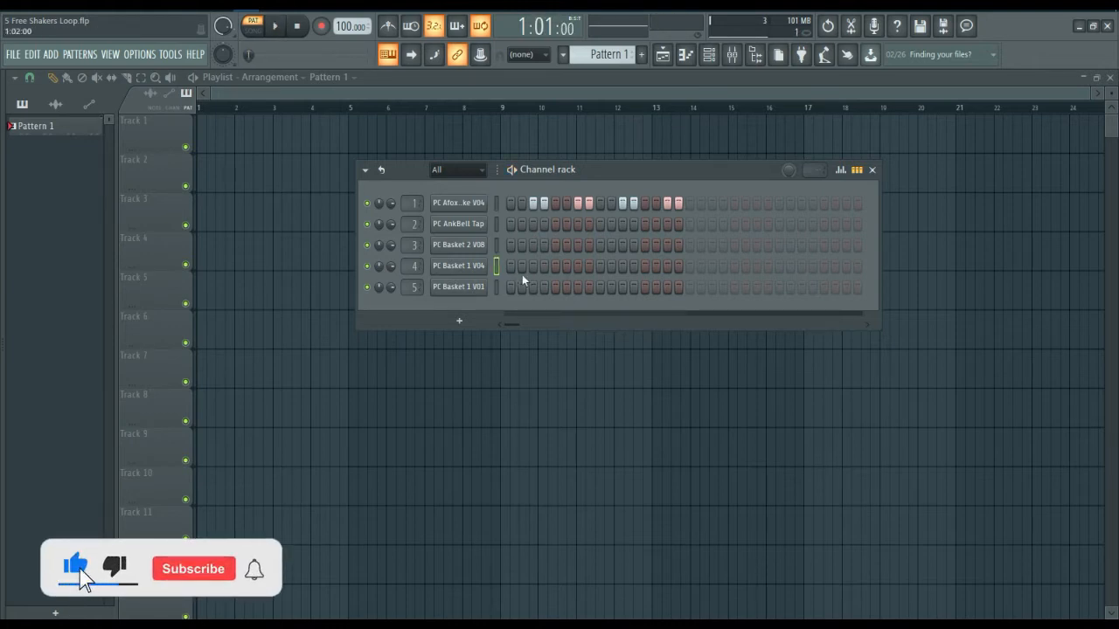
Add PC Basket 1 V04 hits on steps 6, 7, 14 and 15, checking the pattern with playback
click(565, 266)
click(652, 267)
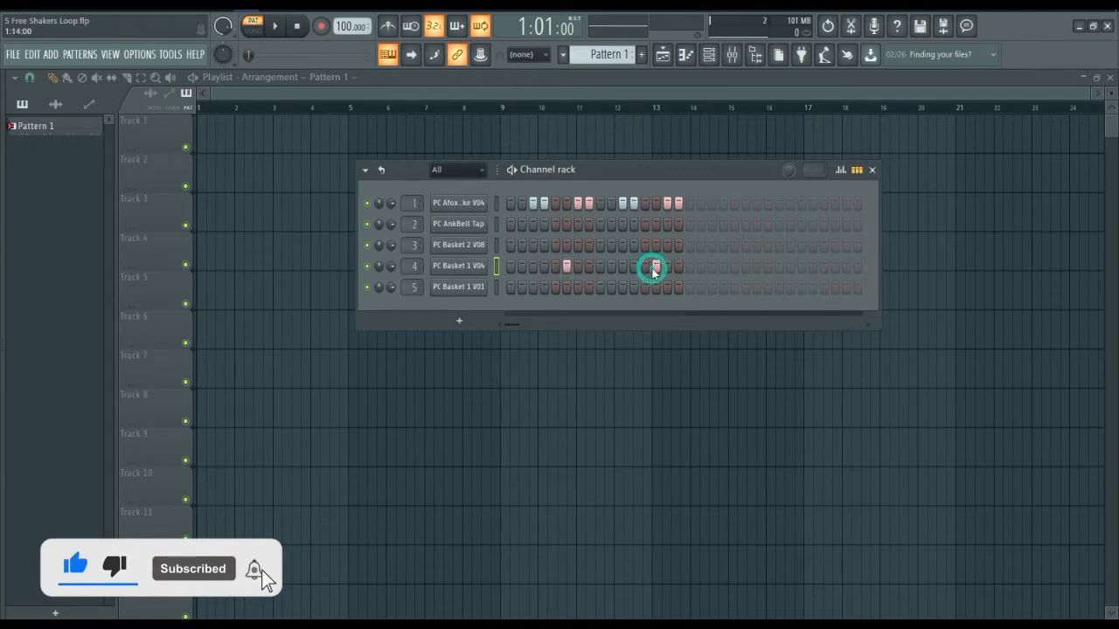
key(space)
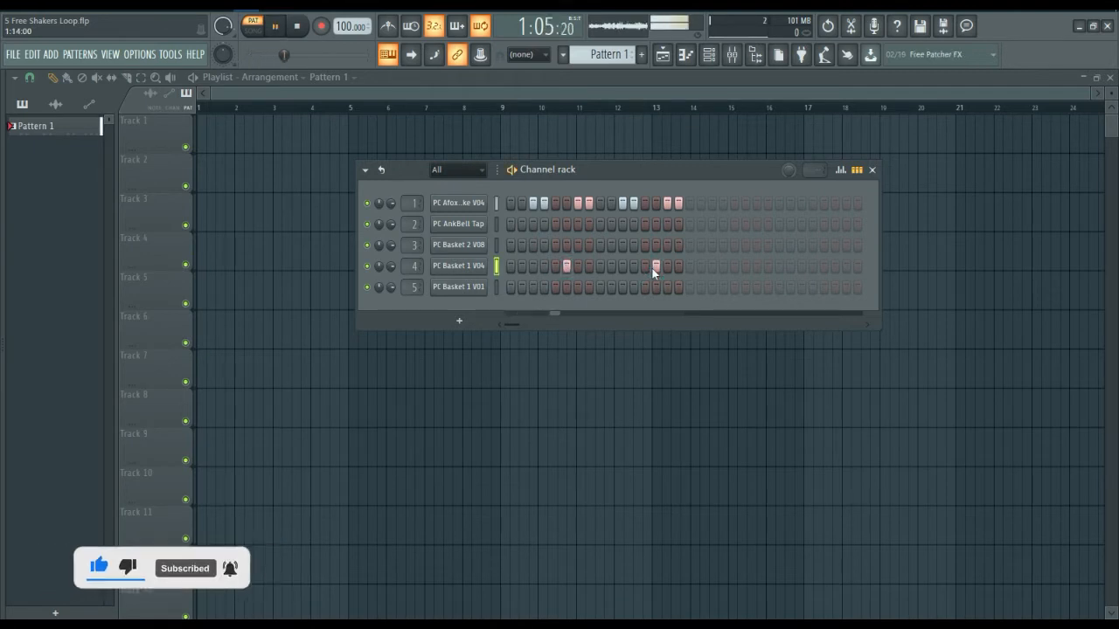
key(space)
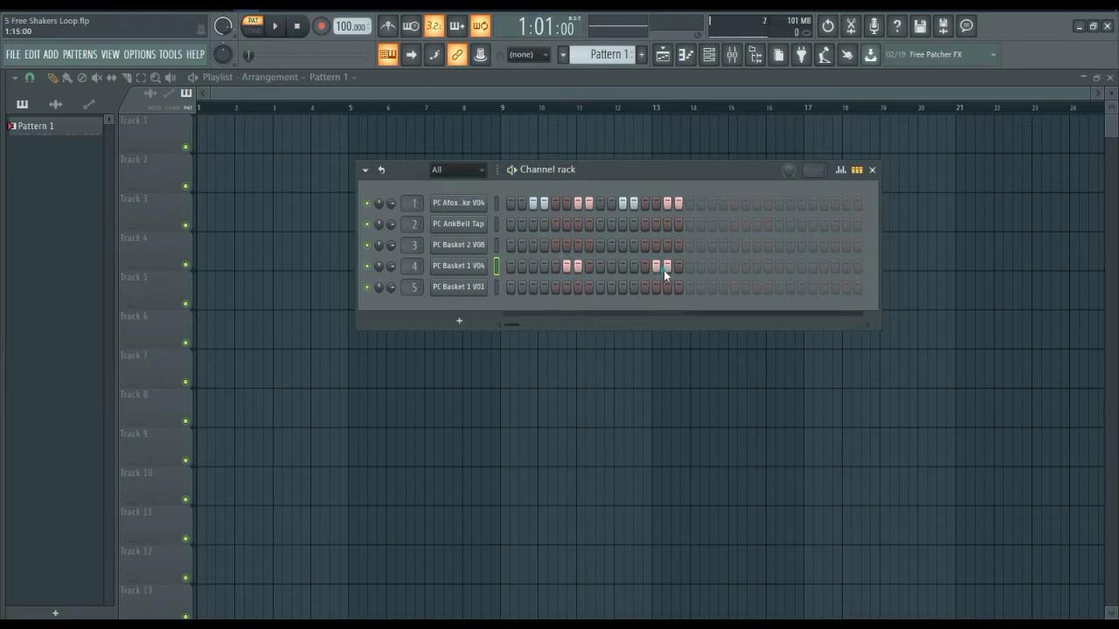
Set the four PC Basket 1 V04 note velocities in the Piano roll to about 62%, 31%, 50% and 25%, and play the pattern
right_click(483, 267)
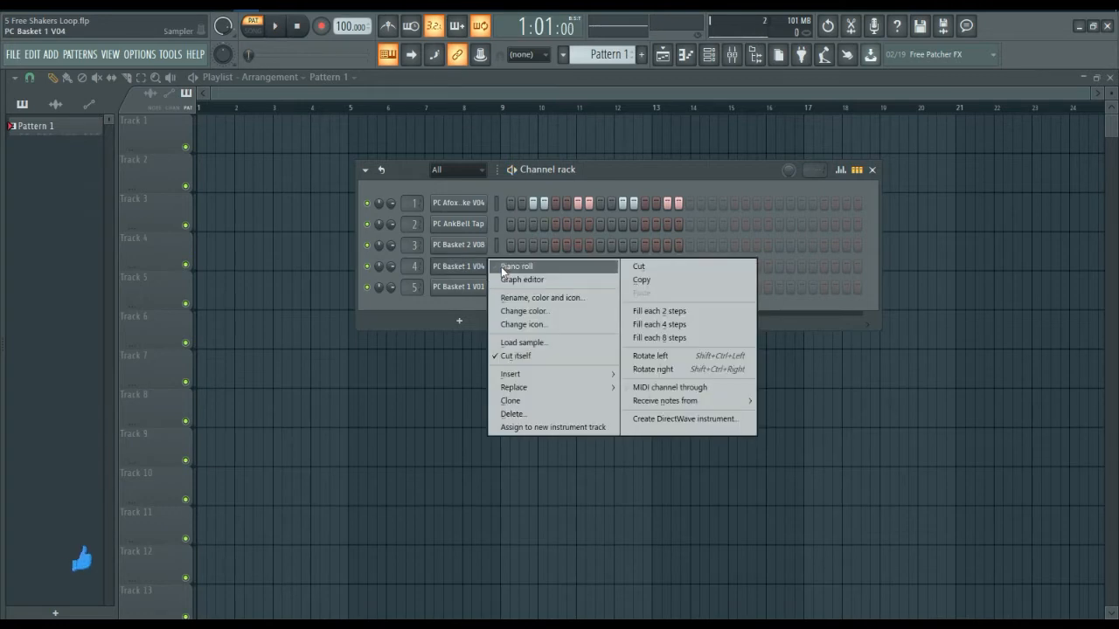
click(509, 281)
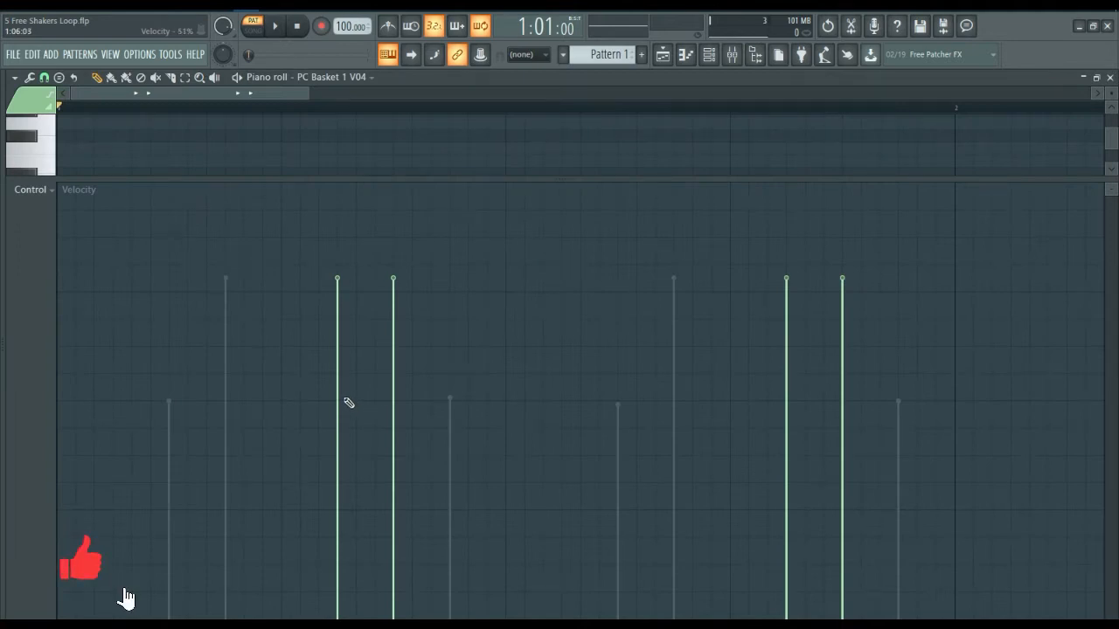
click(340, 351)
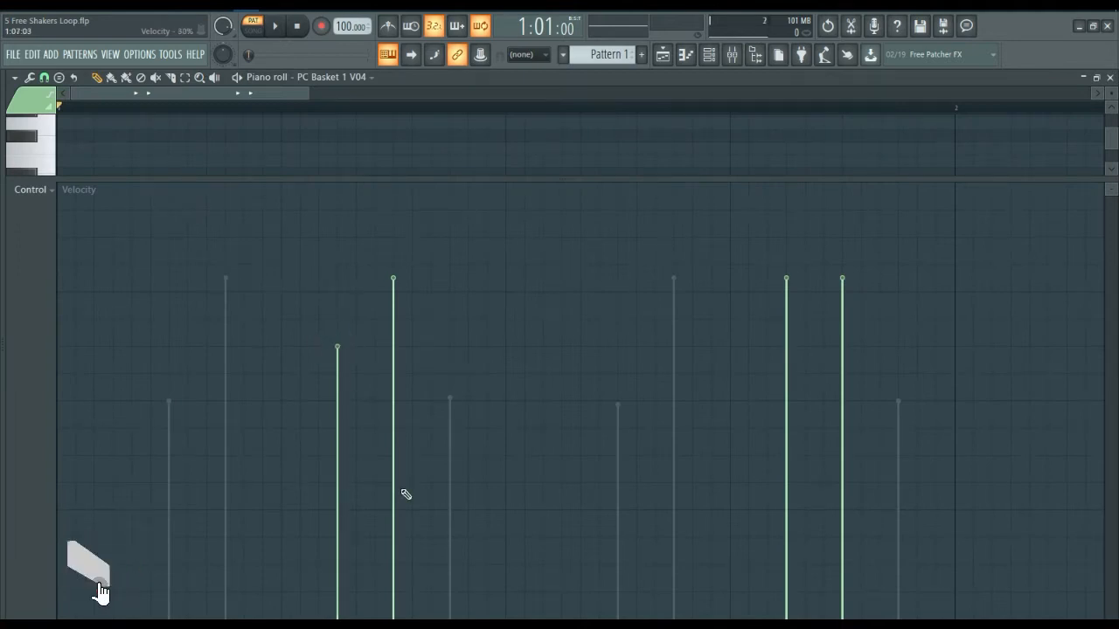
click(393, 482)
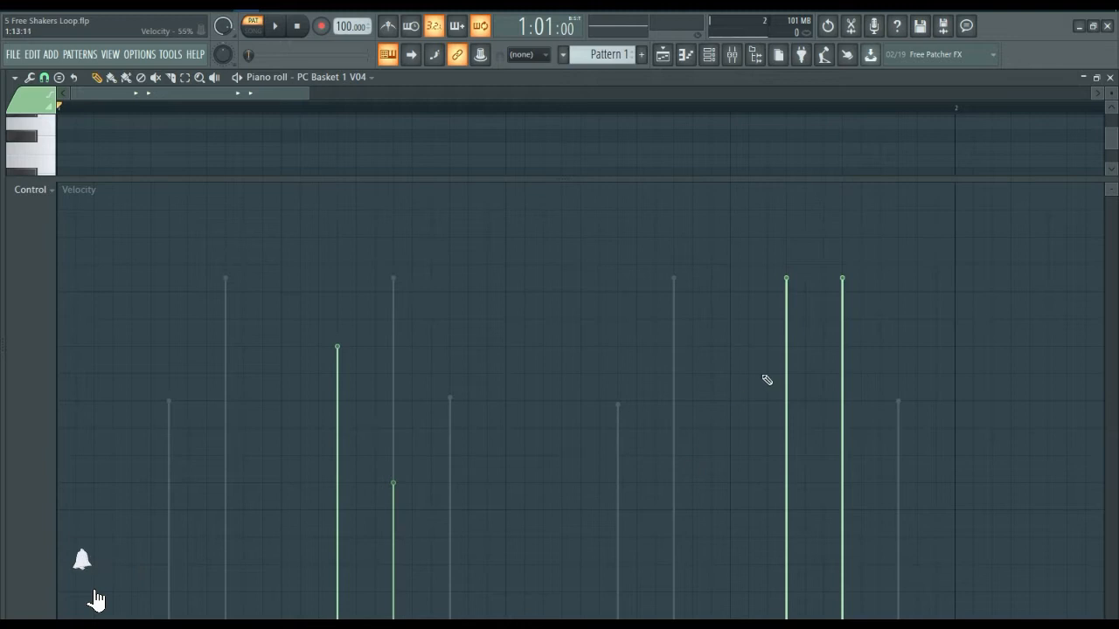
click(785, 405)
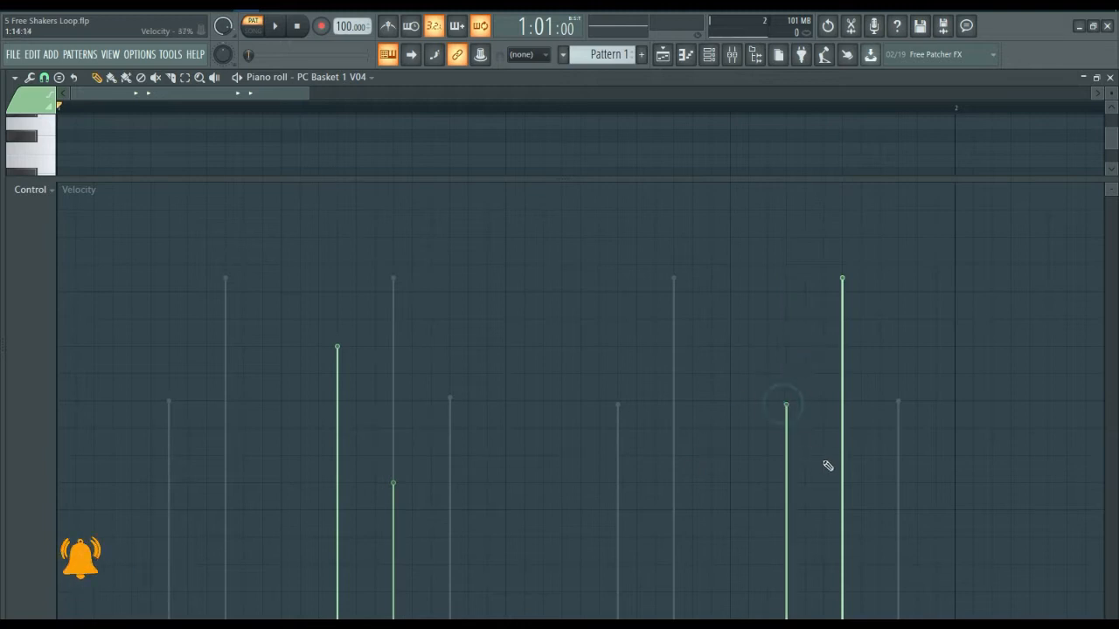
click(843, 512)
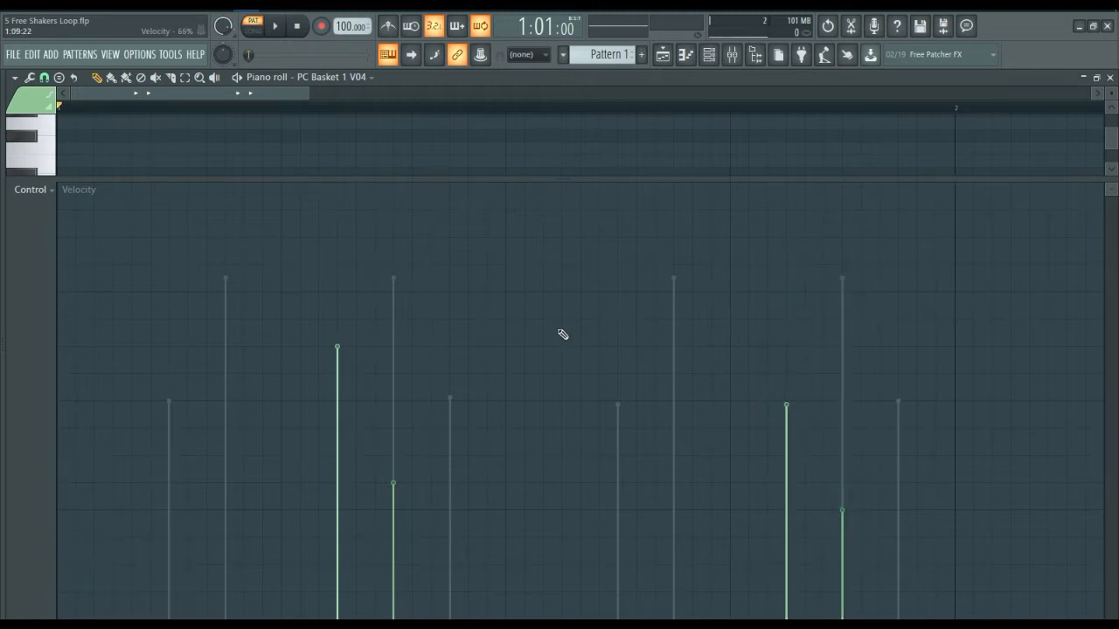
key(space)
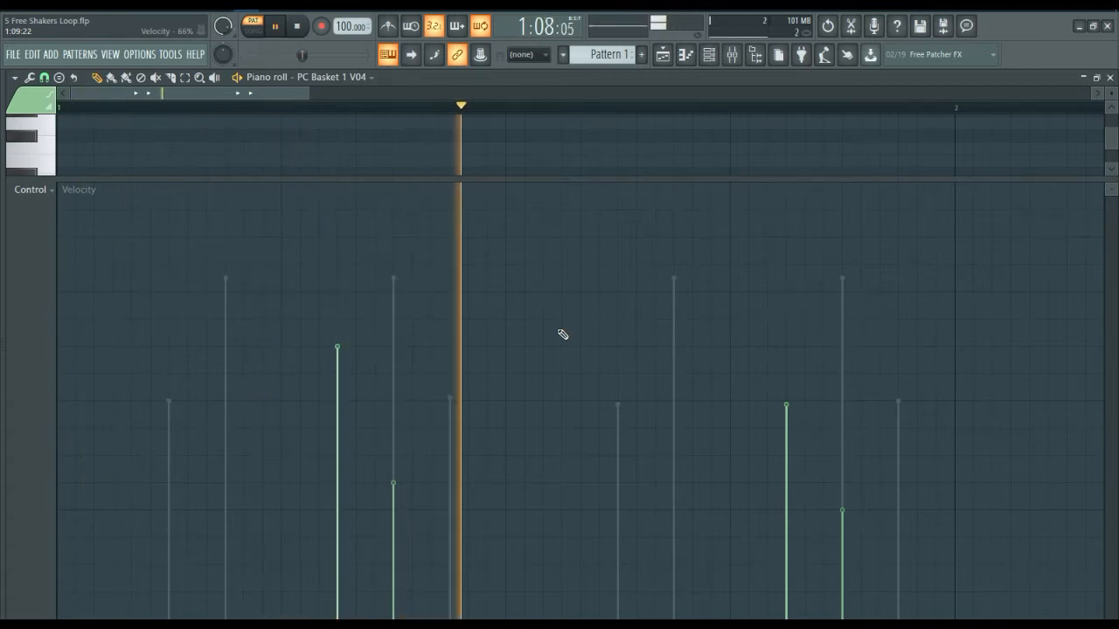
Stop playback and add PC Basket 1 V04 hits on steps 1, 5, 9 and 13 in the Channel rack
key(space)
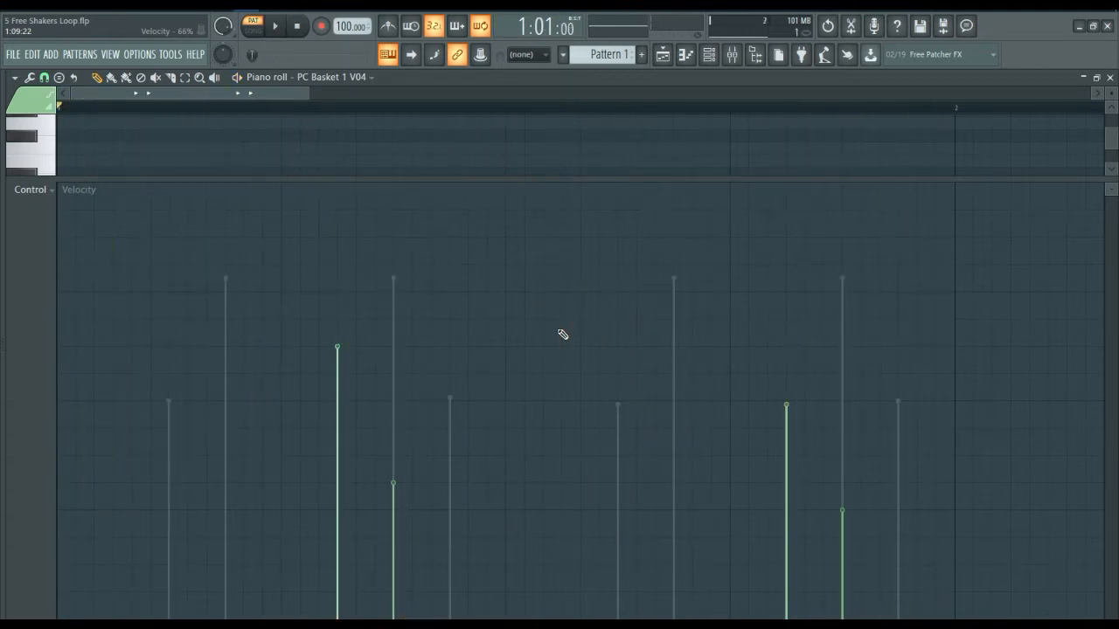
drag(389, 181, 387, 399)
click(709, 56)
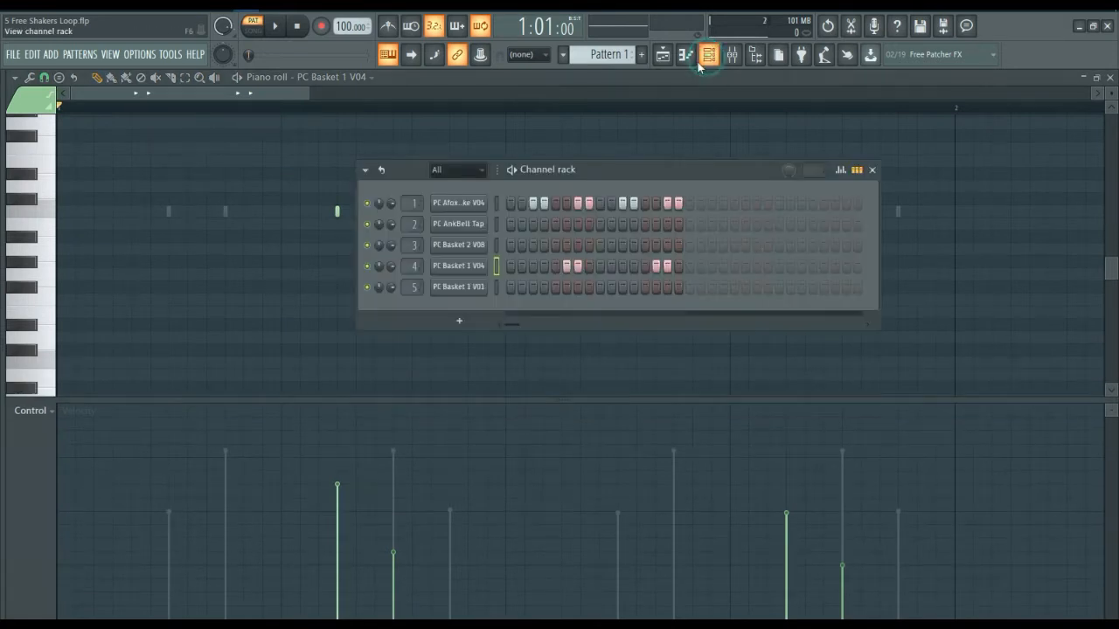
click(512, 266)
click(601, 267)
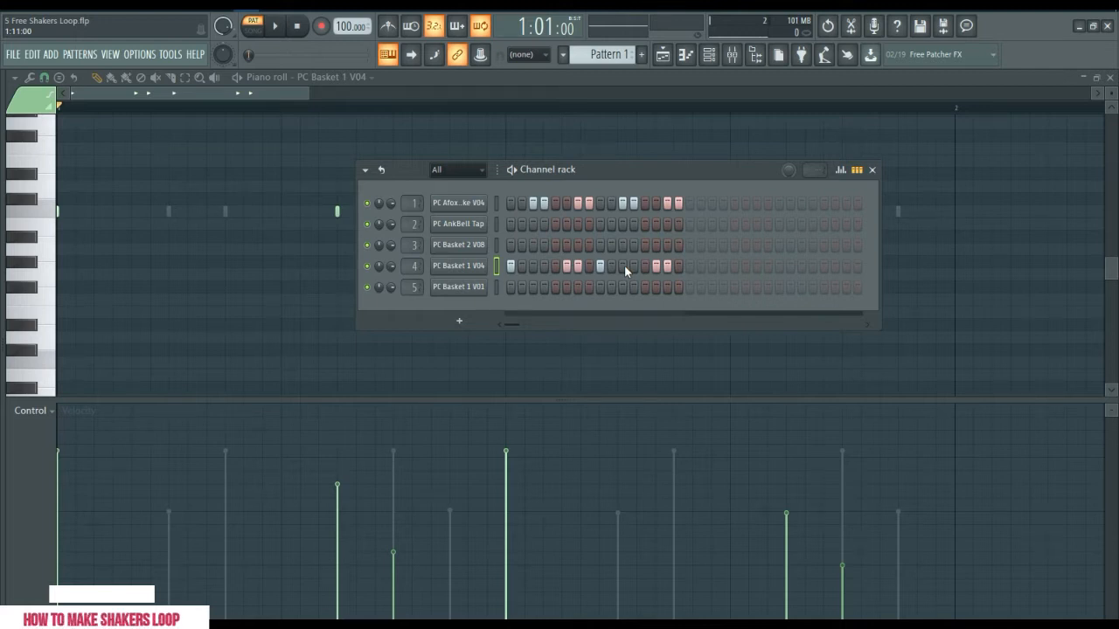
click(556, 266)
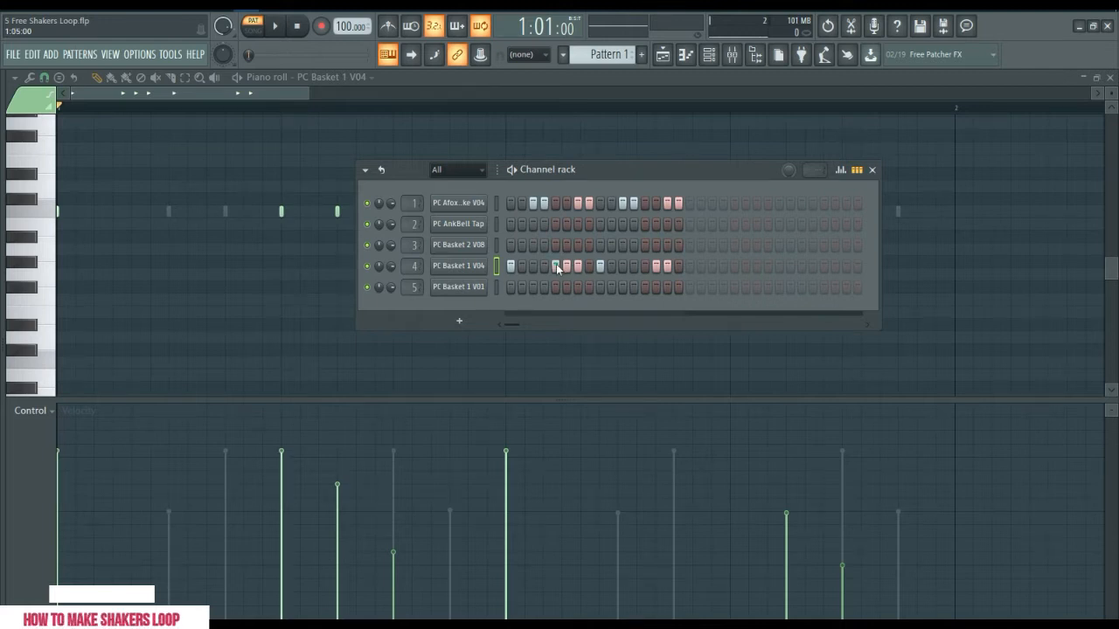
click(644, 266)
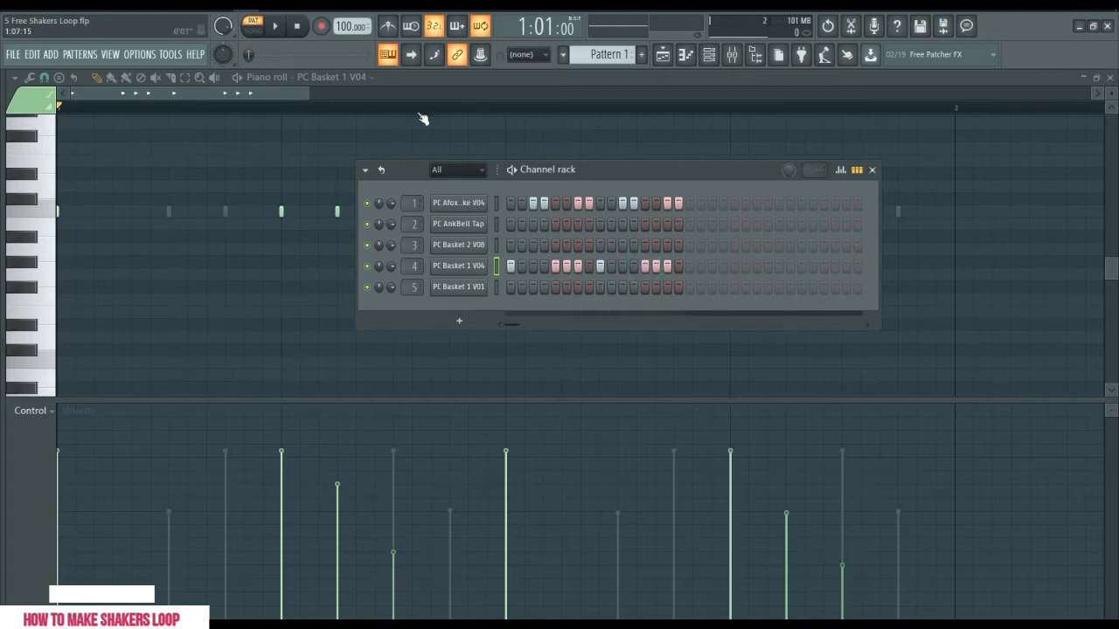
Lower the PC Basket 1 V04 velocities on steps 1, 5, 9 and 13 to about 16%, 19%, 12% and 19%, then play the pattern
key(F6)
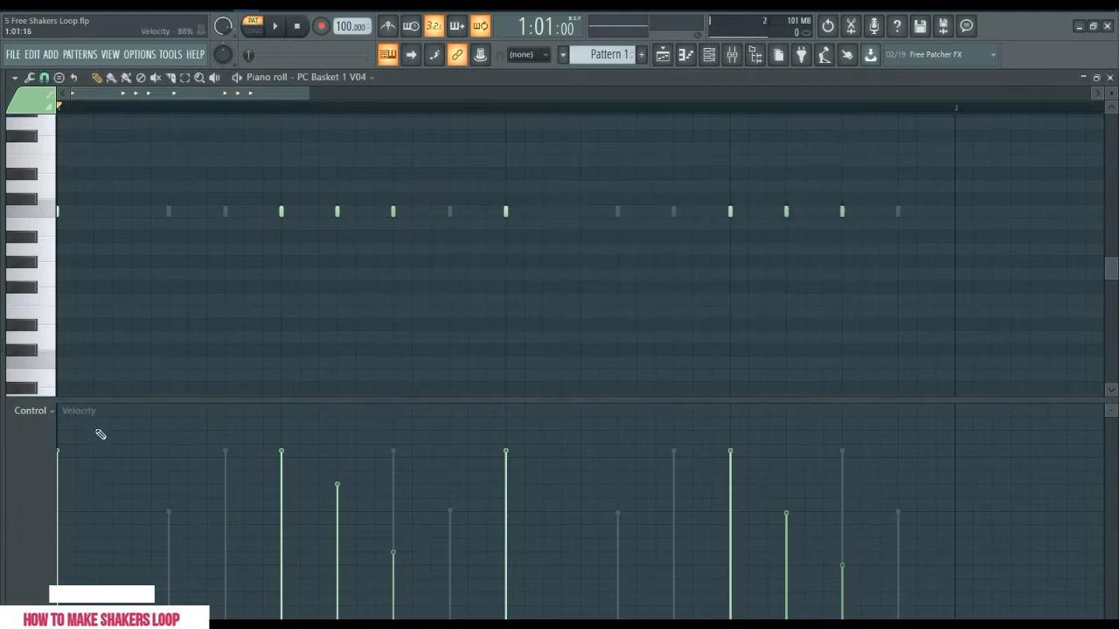
drag(90, 399, 75, 118)
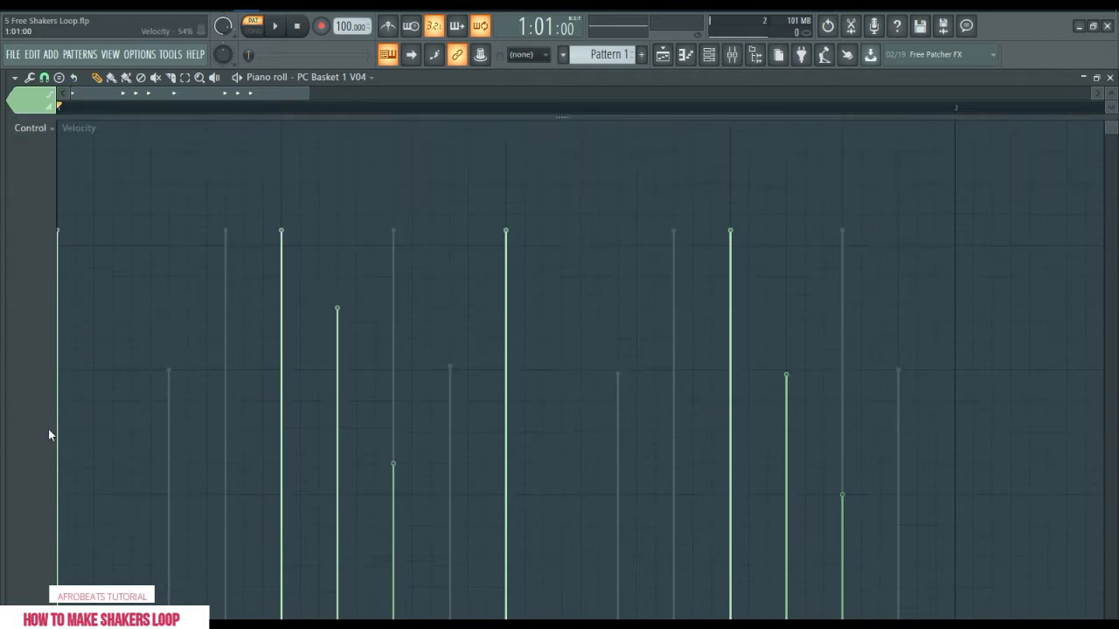
click(63, 527)
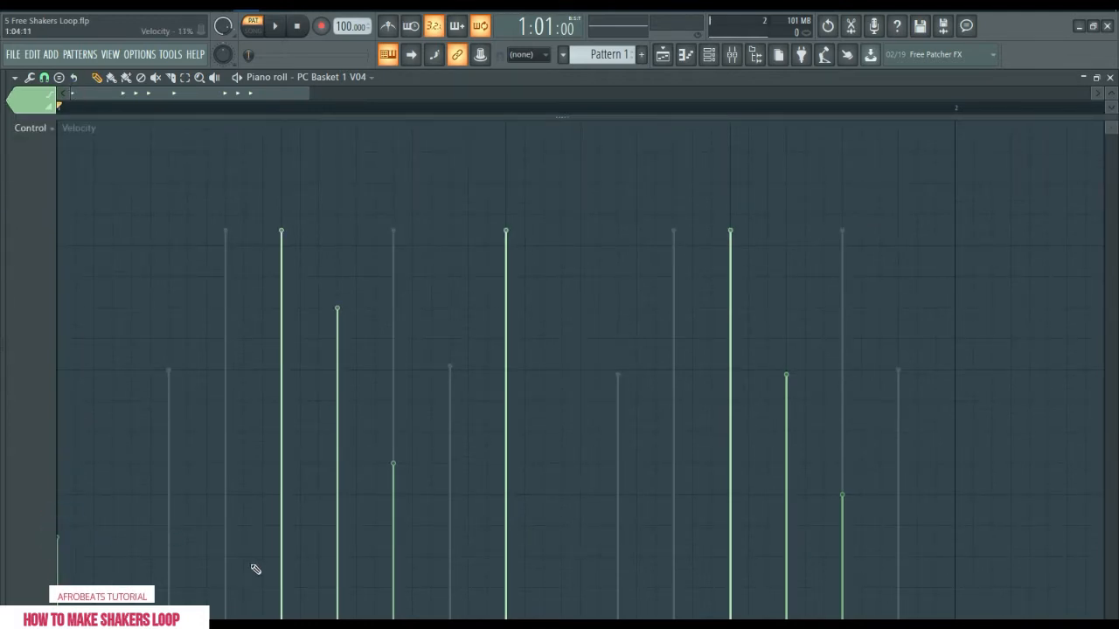
click(282, 527)
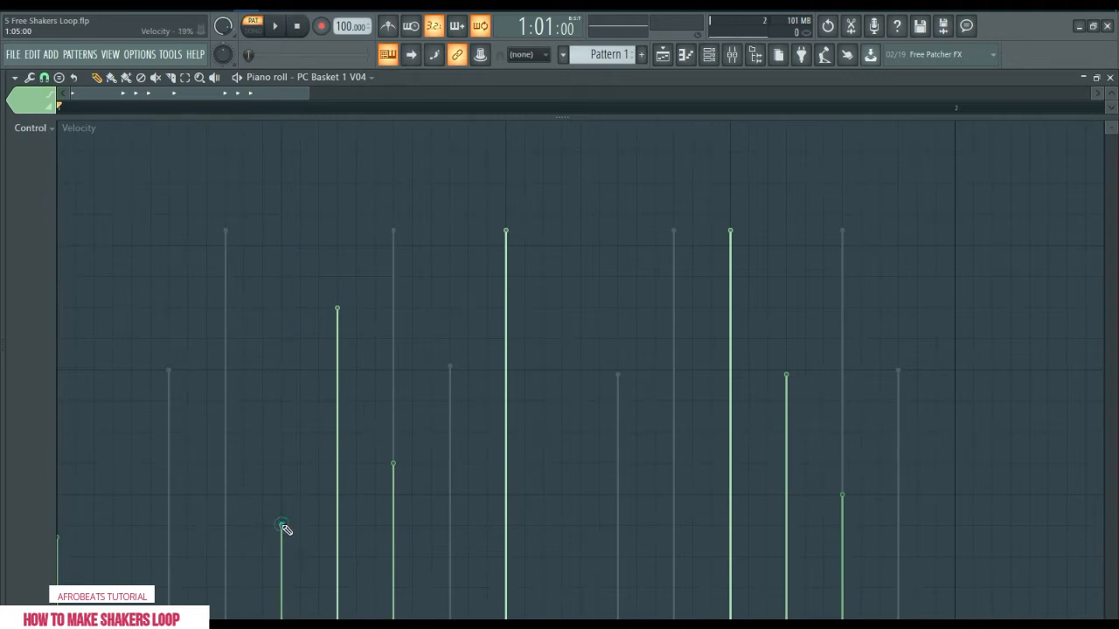
drag(67, 549, 64, 547)
click(507, 556)
click(730, 529)
key(space)
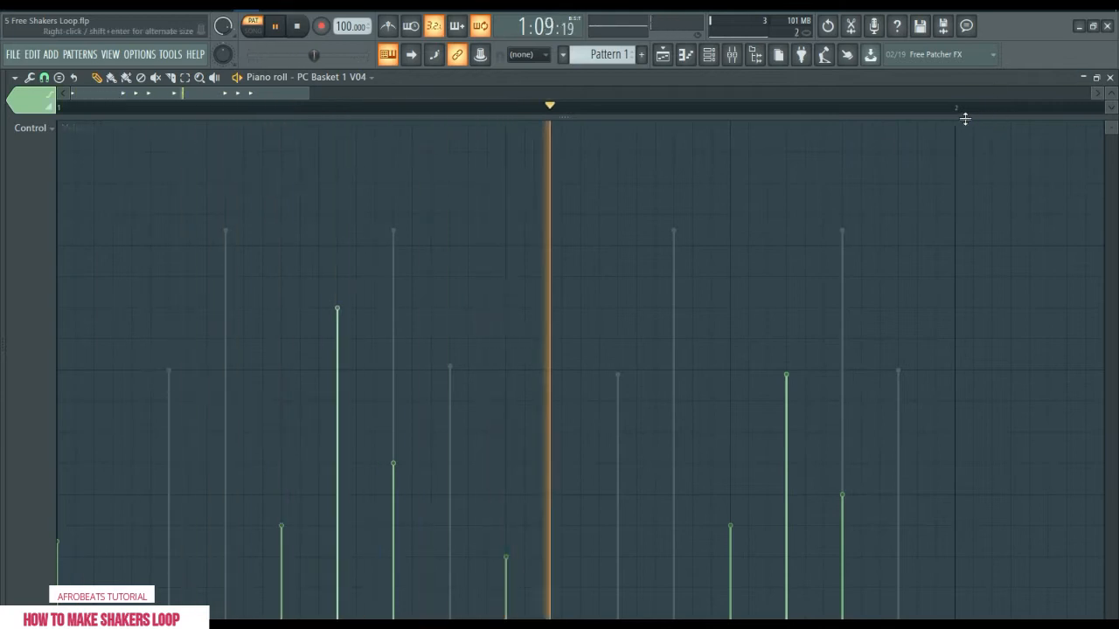
drag(964, 119, 962, 437)
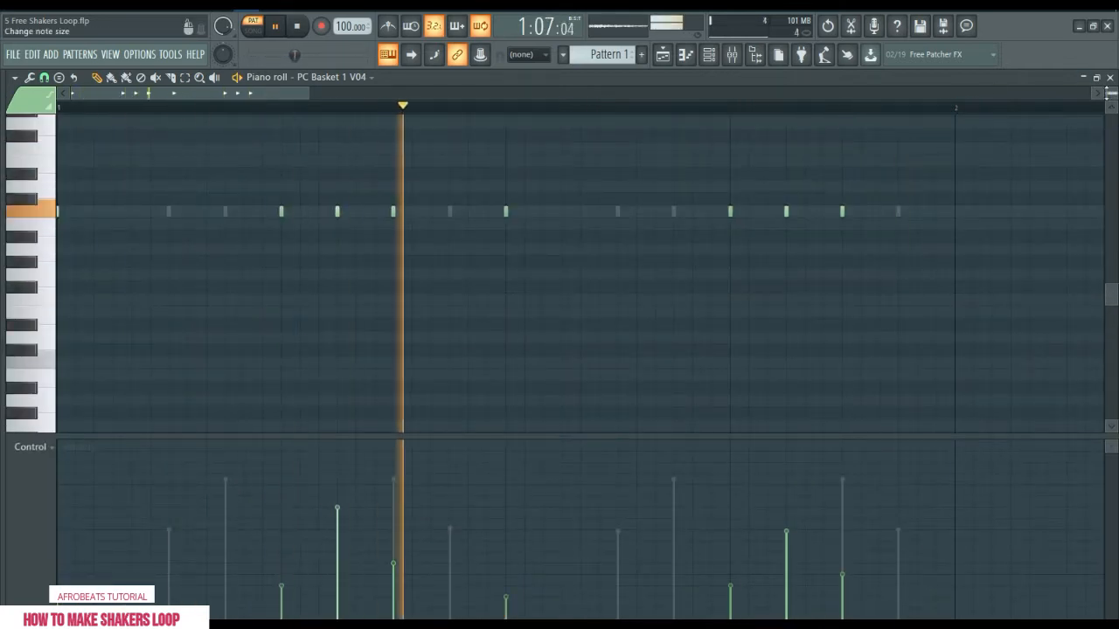
click(1110, 76)
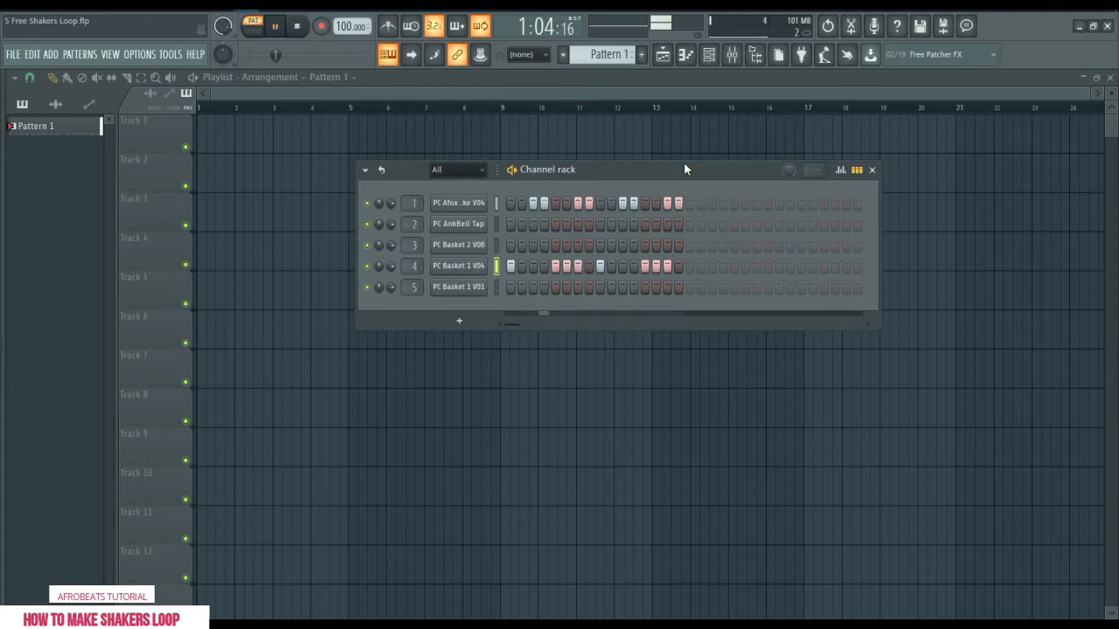
key(space)
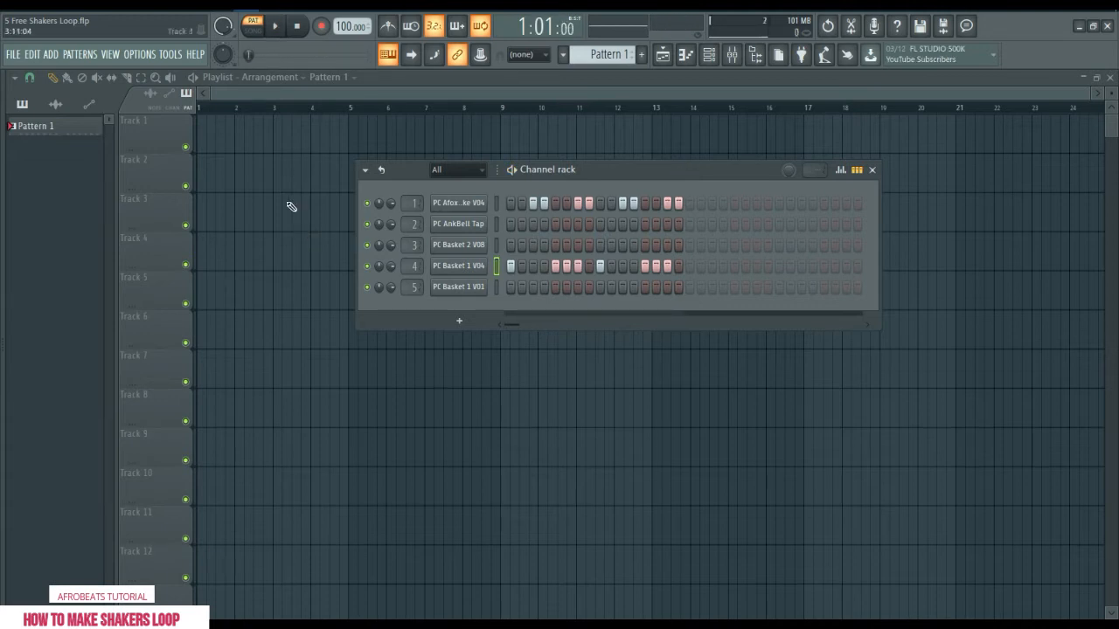
Place Pattern 1 at bar 1 on Track 1 of the Playlist and create an empty Pattern 2
click(245, 138)
drag(259, 137, 110, 131)
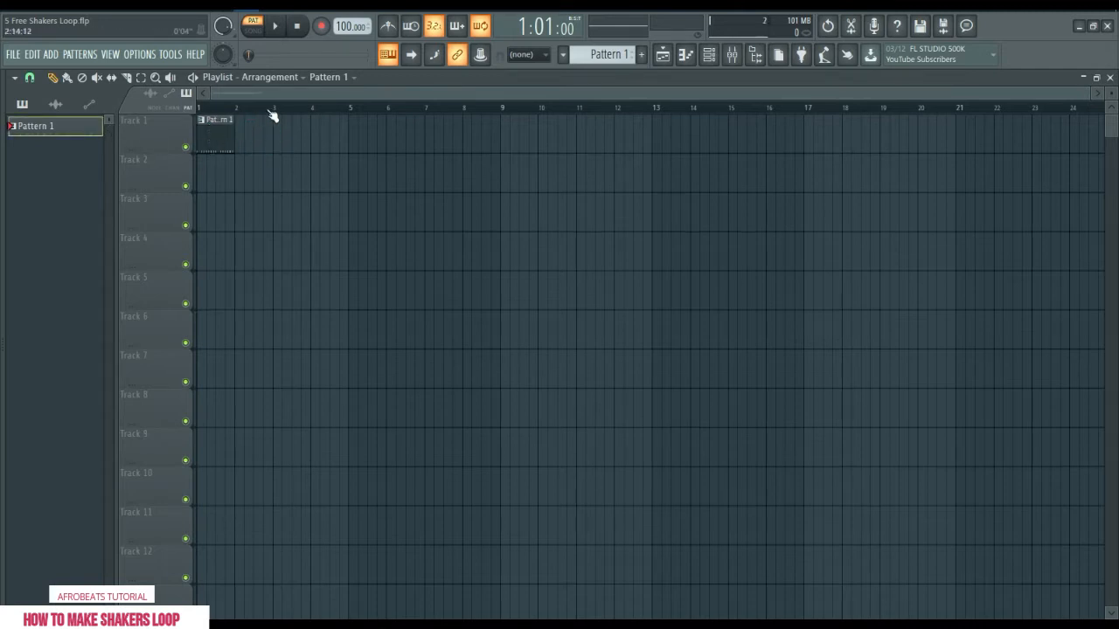
click(640, 54)
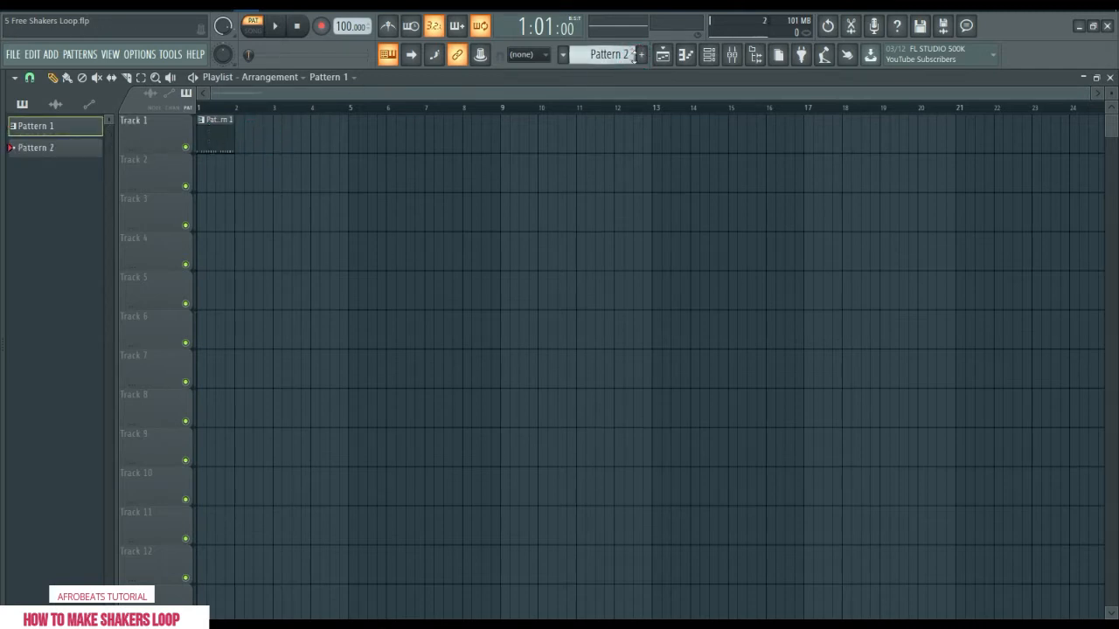
In Pattern 2, add PC AnkBell Tap hits on steps 1, 3, 4, 5, 7, 8, 9, 11, 12, 13, 15 and 16
click(709, 54)
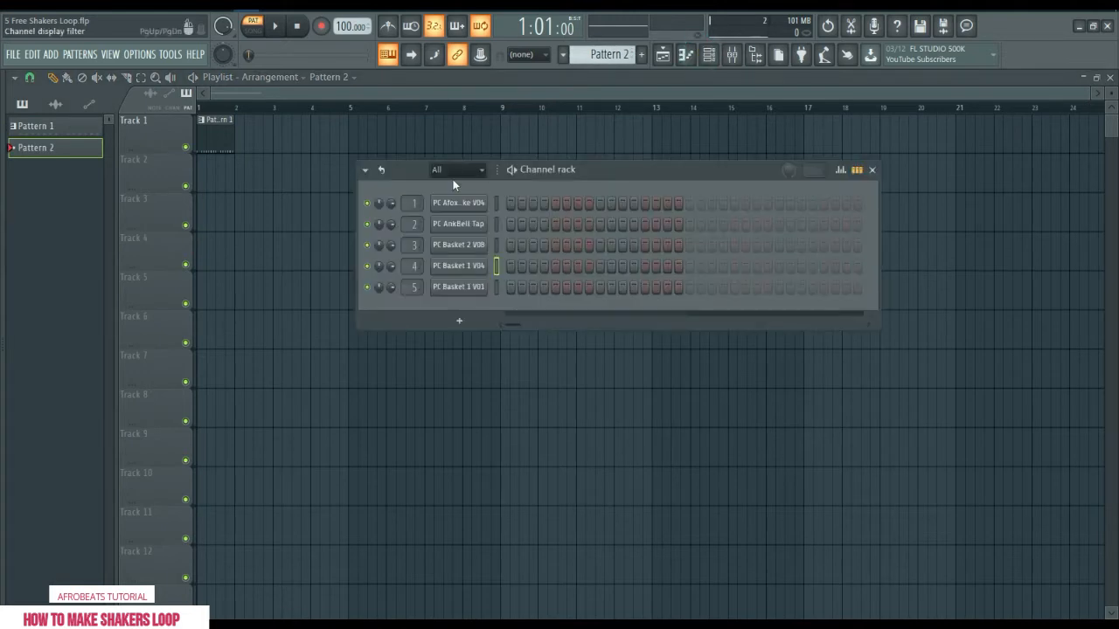
click(497, 224)
click(497, 225)
click(498, 225)
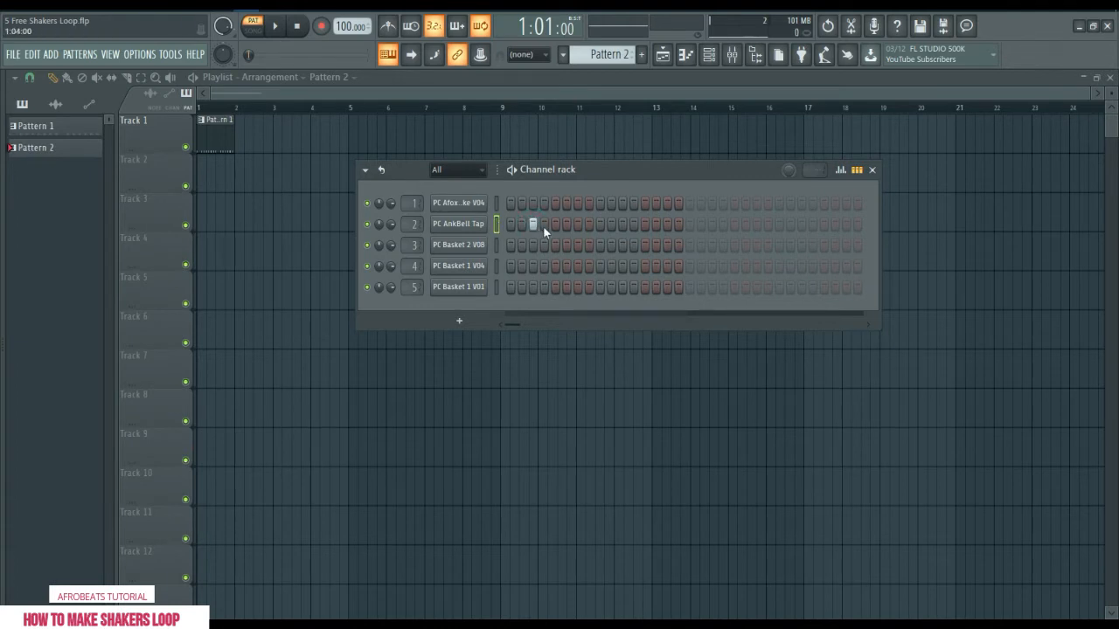
click(601, 225)
click(632, 226)
click(644, 225)
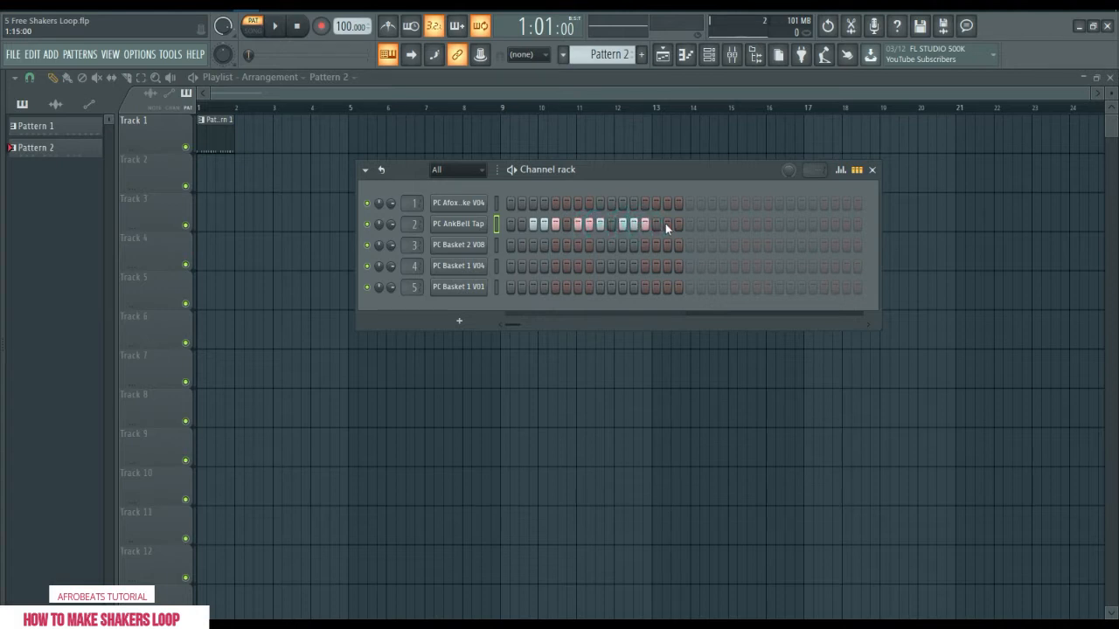
In the PC AnkBell Tap Piano roll, lower the first, third and fourth note velocities to about 50%, 51% and 31%
right_click(479, 225)
click(506, 225)
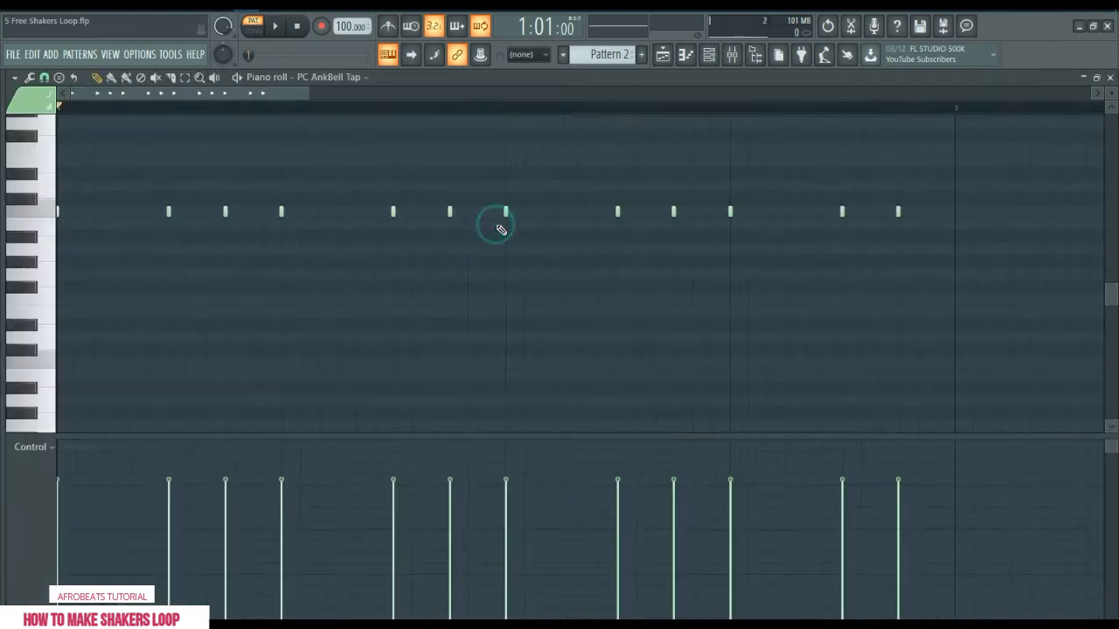
drag(217, 433, 270, 260)
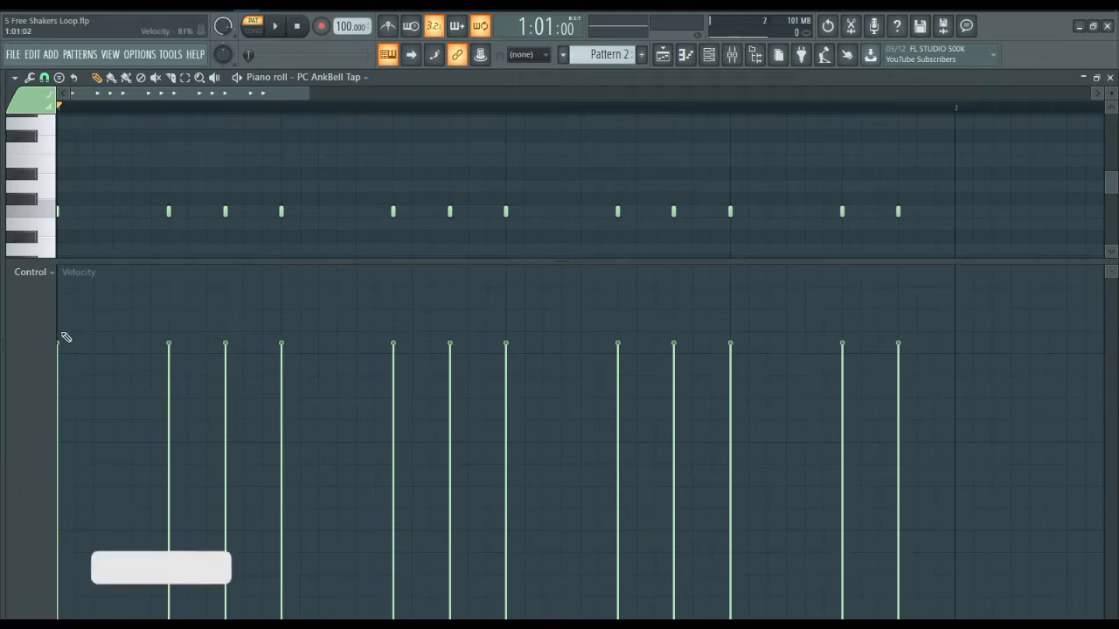
click(67, 443)
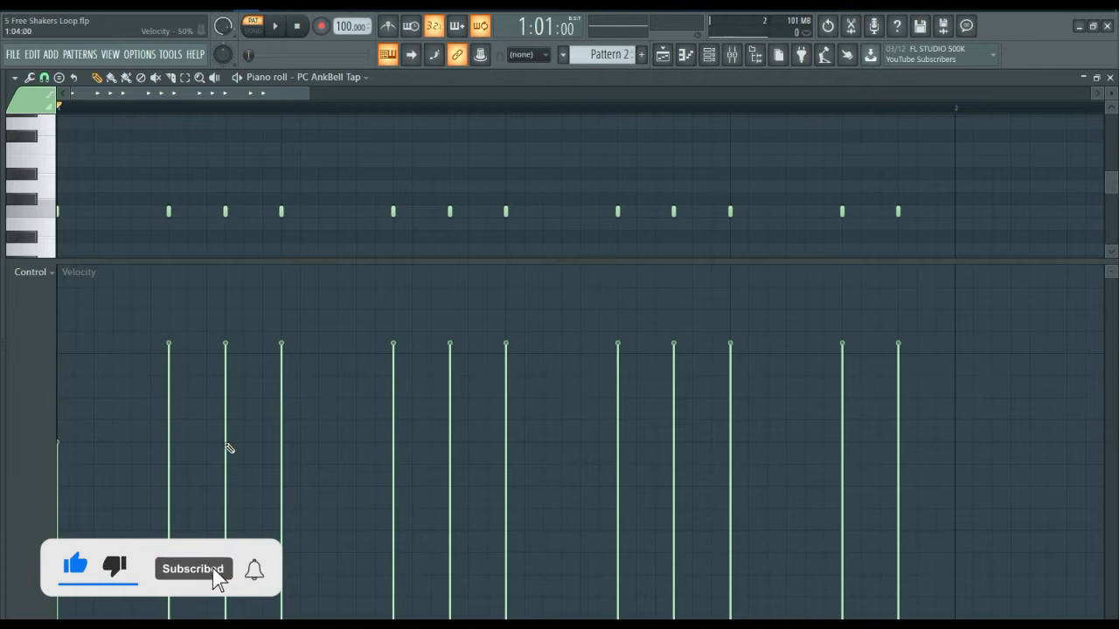
click(225, 441)
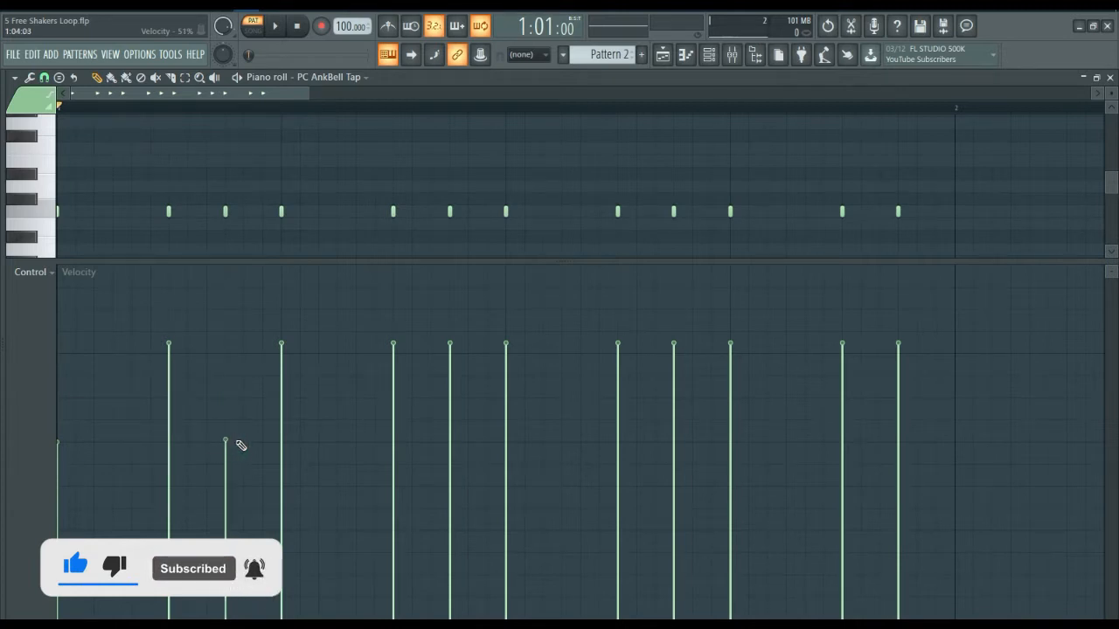
click(288, 512)
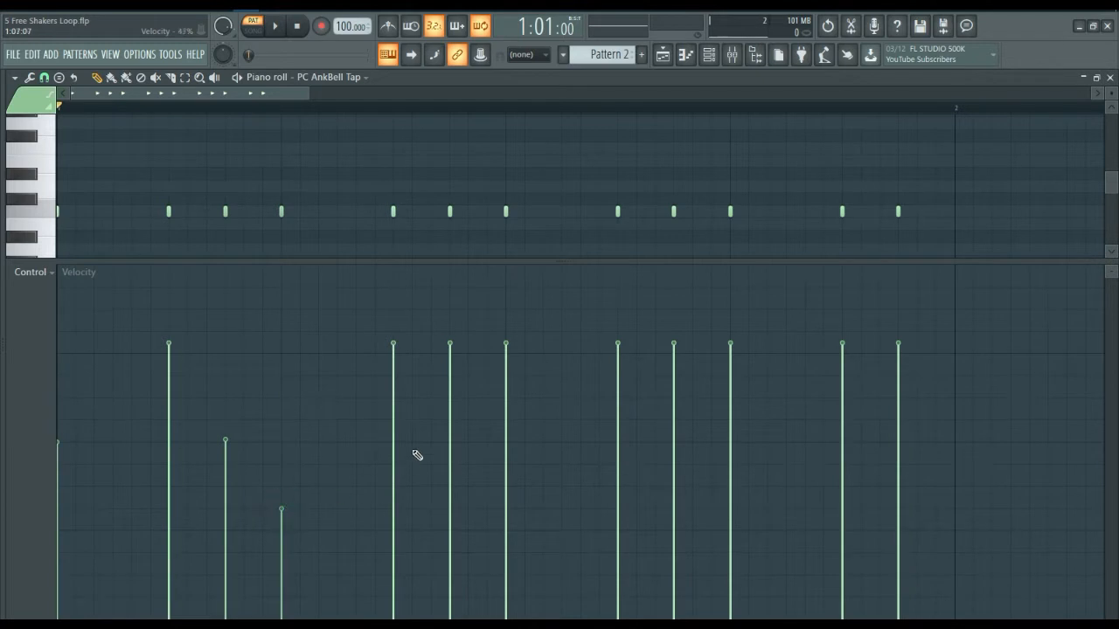
Lower the sixth, seventh, ninth and tenth PC AnkBell Tap note velocities to about 51%, 25%, 51% and 24%
click(450, 441)
click(504, 534)
click(674, 440)
click(731, 536)
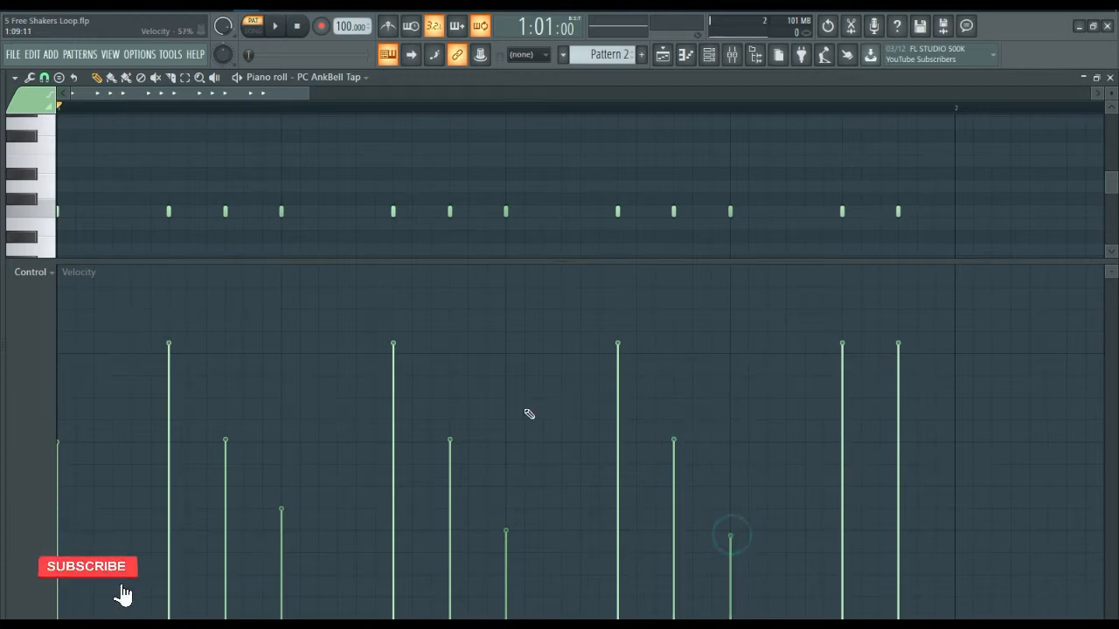
Lower the fifth, eleventh and twelfth PC AnkBell Tap note velocities to about 63%, 71% and 42%, and play the pattern from the Channel rack
click(394, 397)
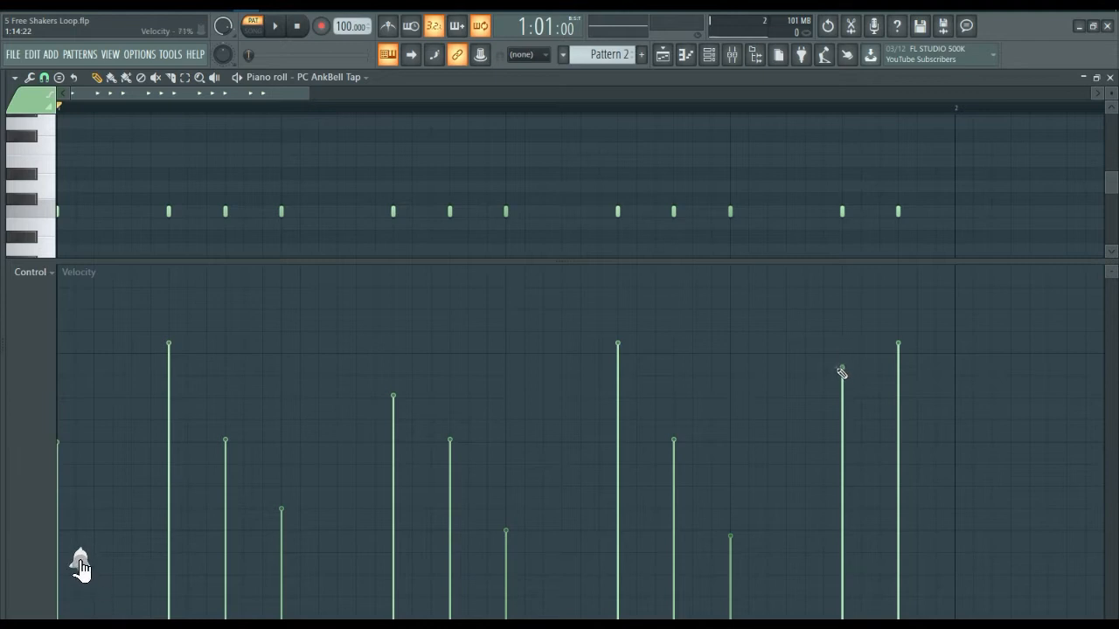
click(897, 470)
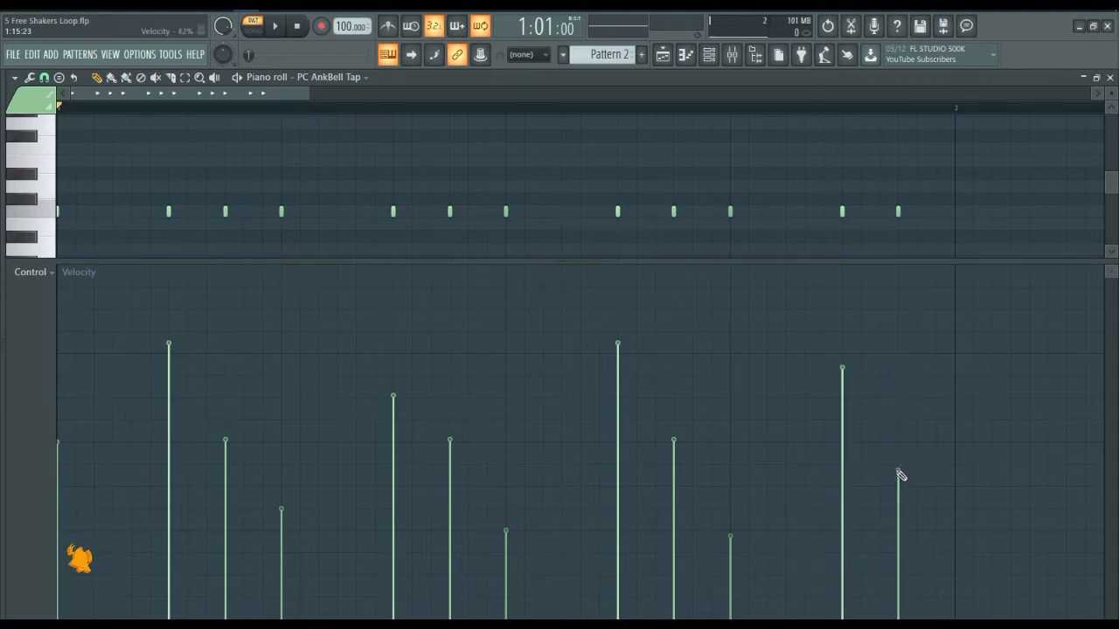
click(1109, 77)
key(space)
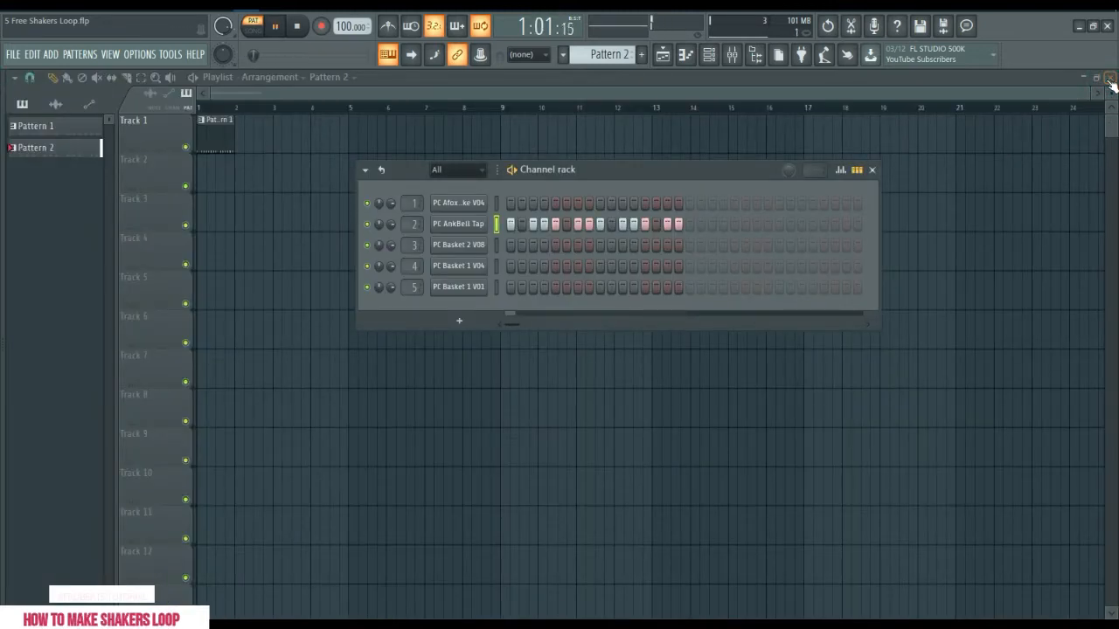
key(space)
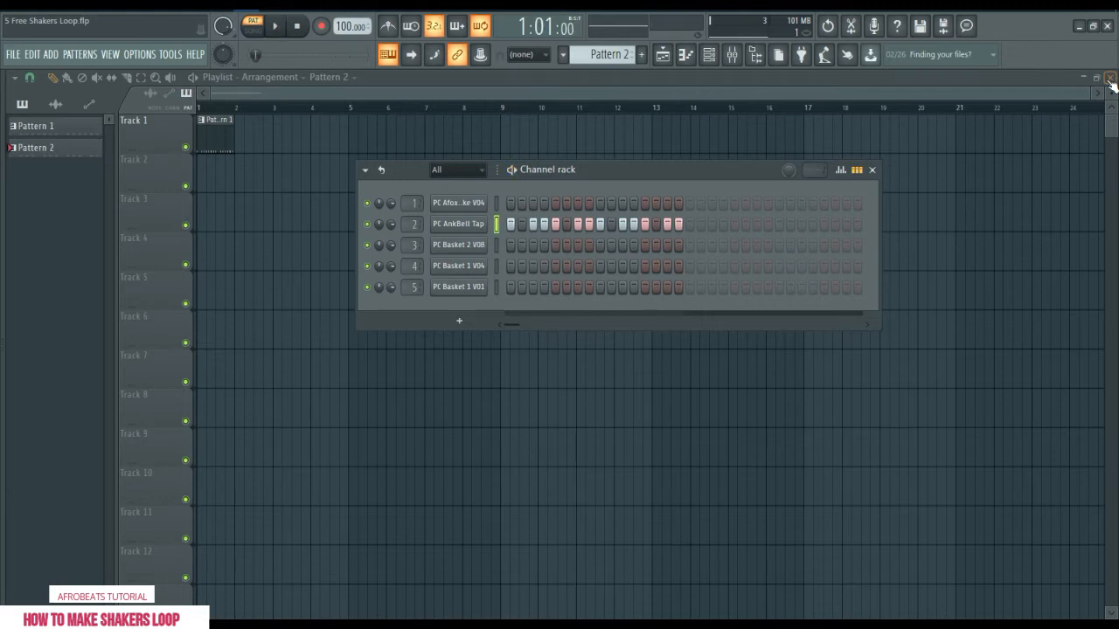
Audition the PC Basket 2 V08 sound and play Pattern 2
click(498, 245)
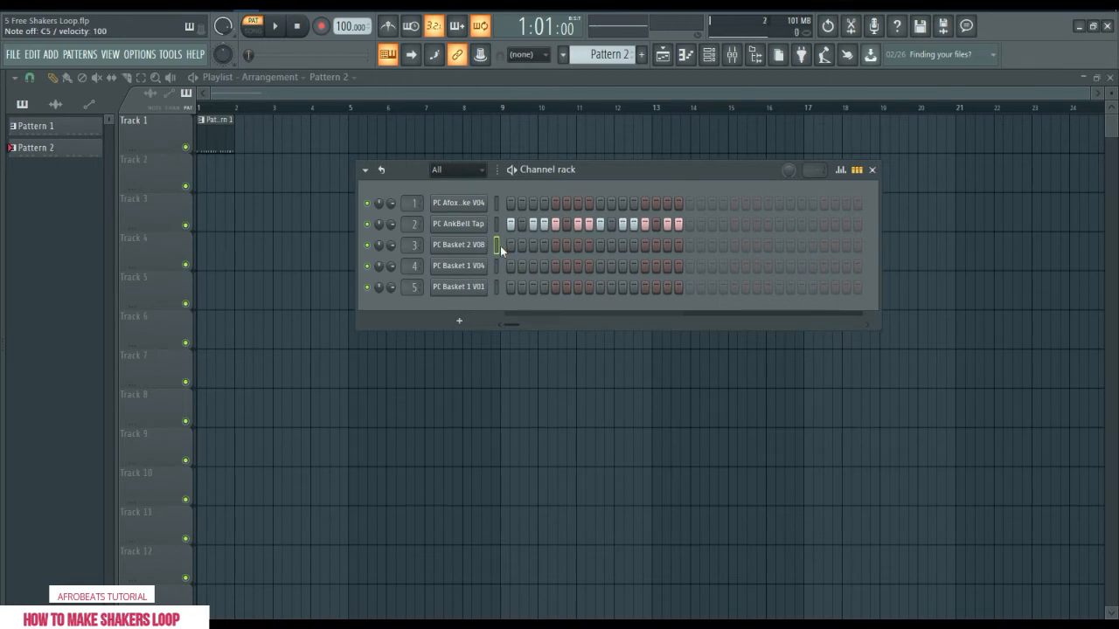
key(space)
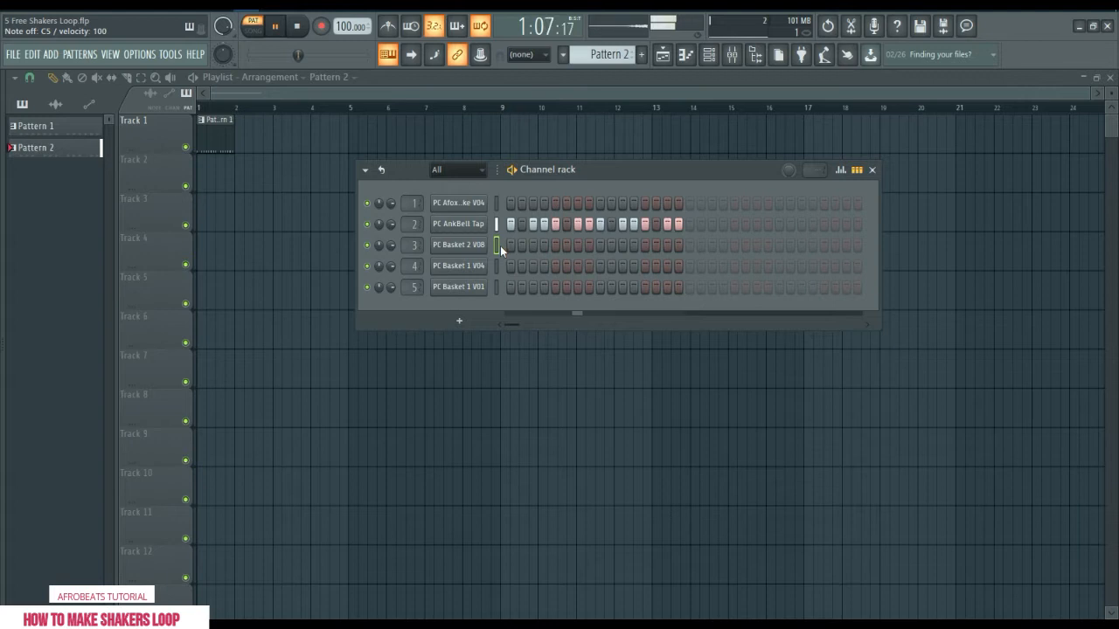
key(space)
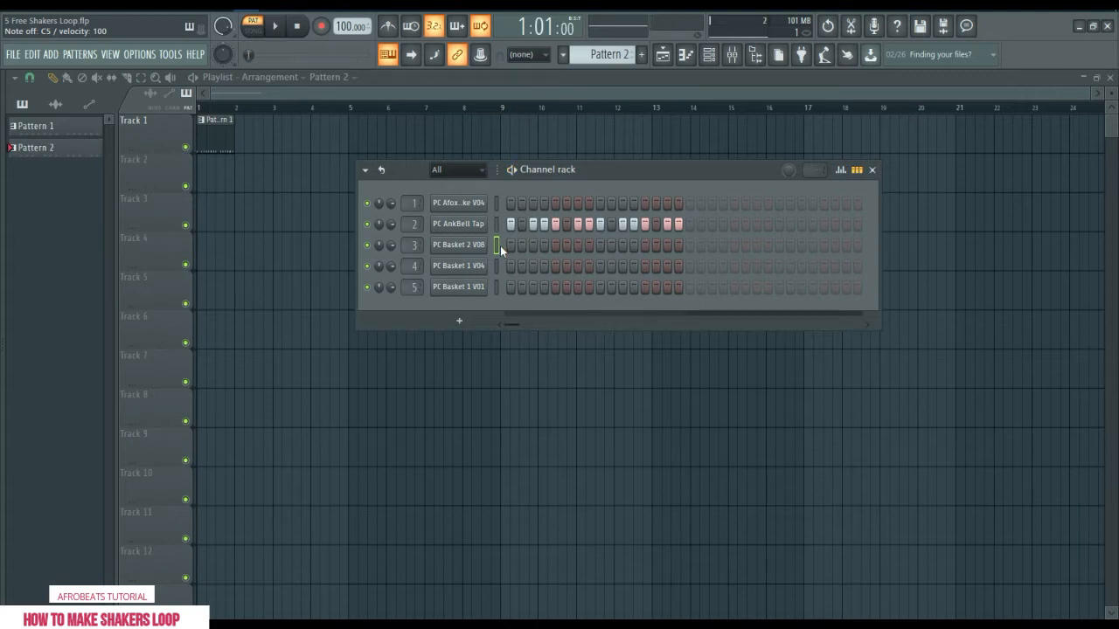
Add PC Basket 2 V08 hits on steps 5 and 13, widen and reposition the Channel rack, and play the pattern
click(554, 247)
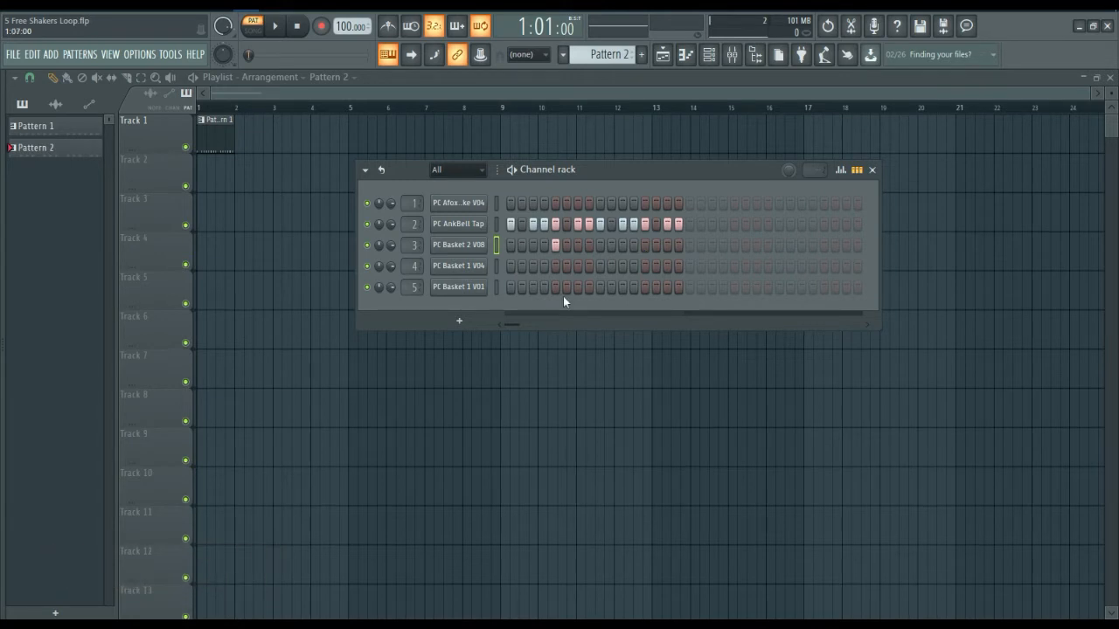
click(643, 246)
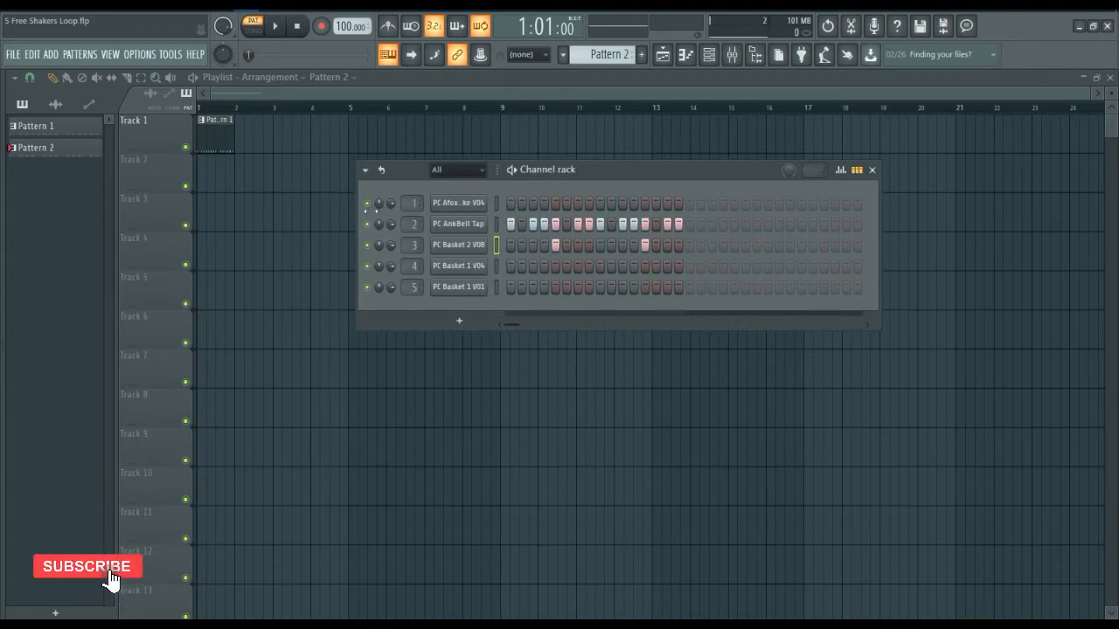
drag(369, 210, 325, 210)
drag(570, 174, 578, 183)
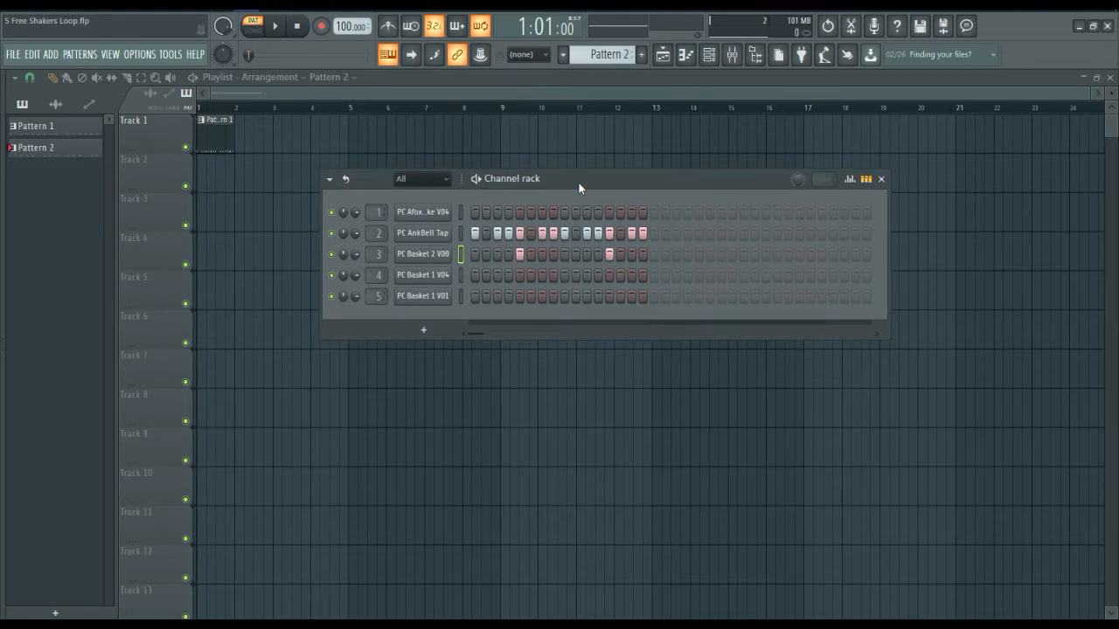
key(space)
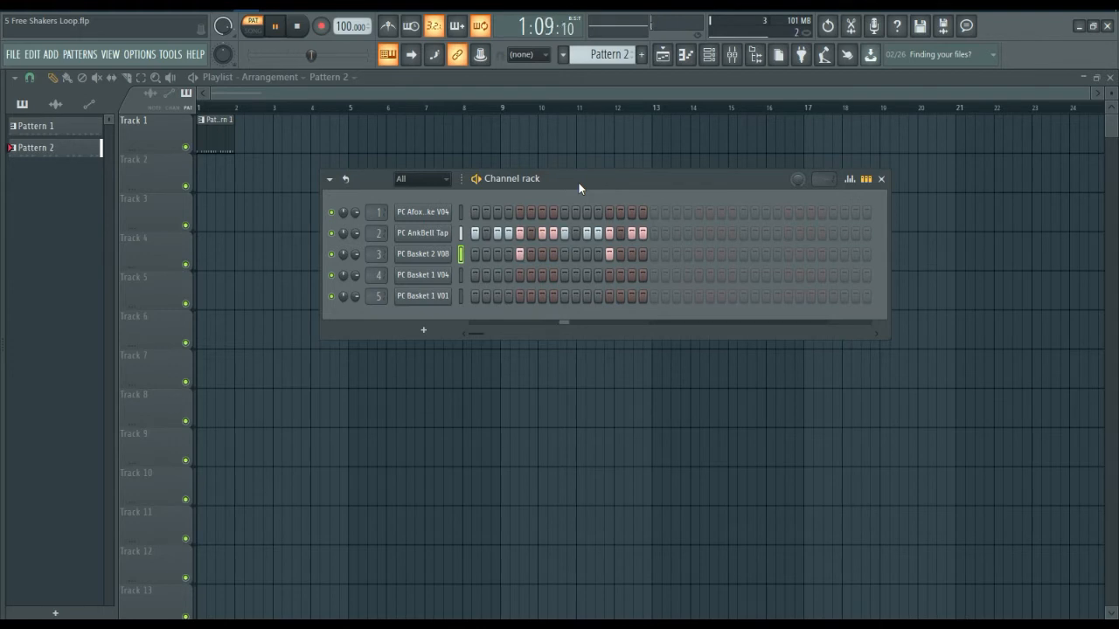
Lower the velocities of the PC Basket 2 V08 notes on steps 5 and 13 to about 20% in the Piano roll
key(space)
right_click(424, 258)
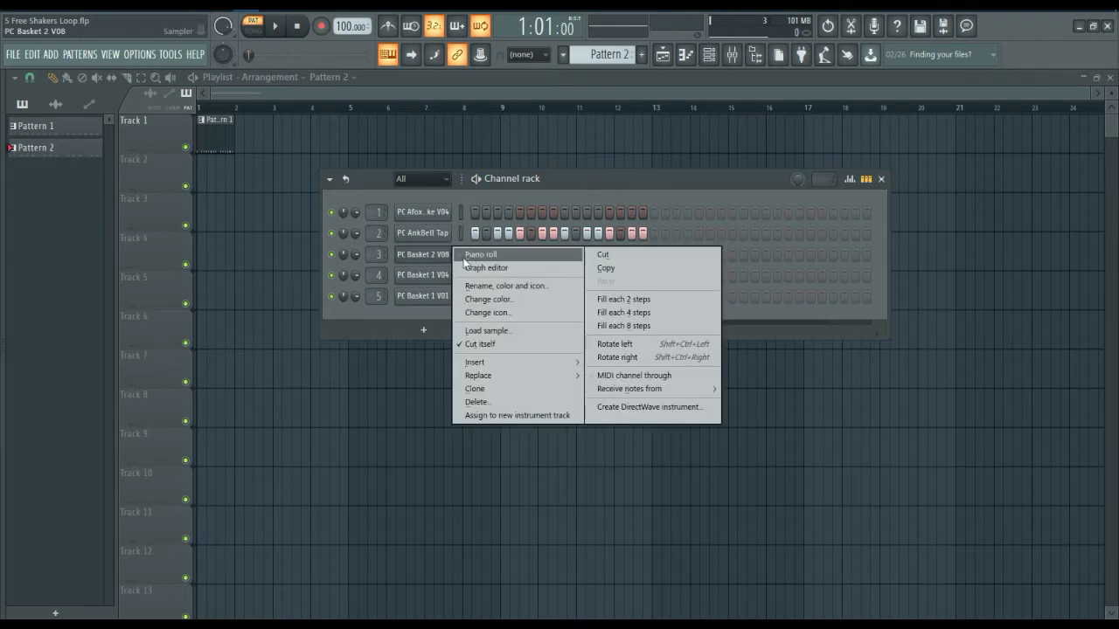
click(485, 255)
click(291, 536)
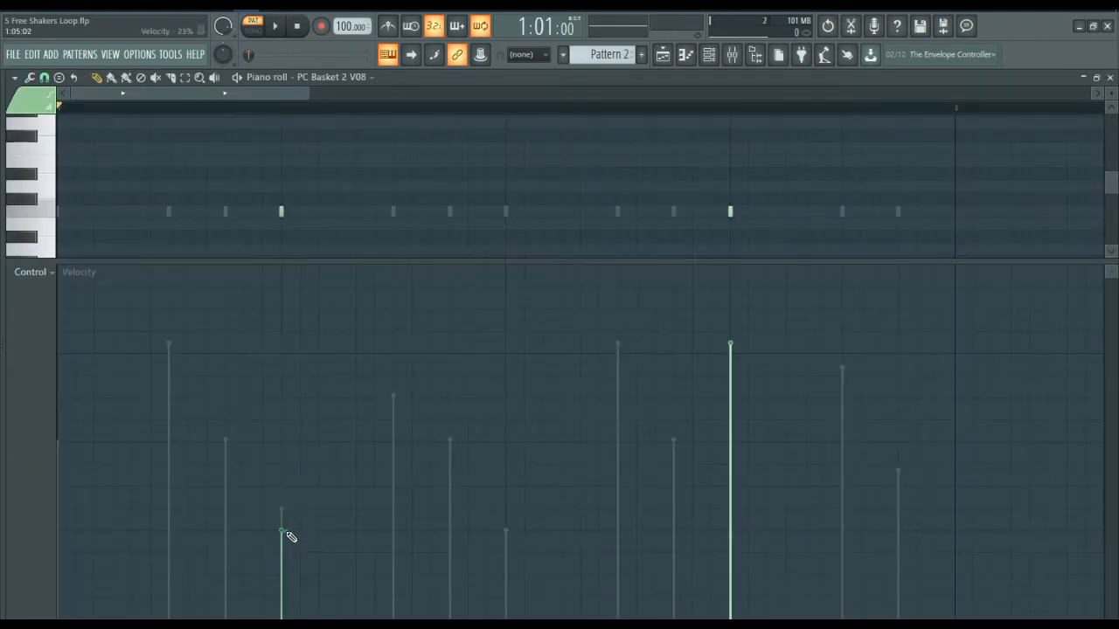
click(284, 549)
click(730, 556)
Add C5 notes on steps 6 and 14 of PC Basket 2 V08 at about 44% velocity and play the pattern
click(341, 212)
click(347, 465)
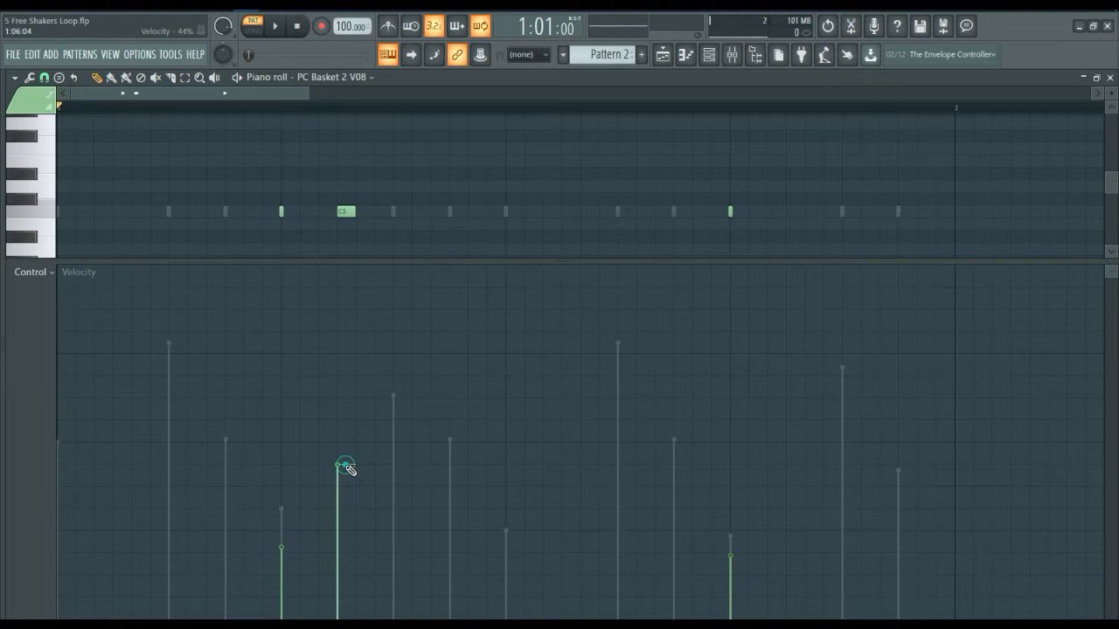
click(790, 212)
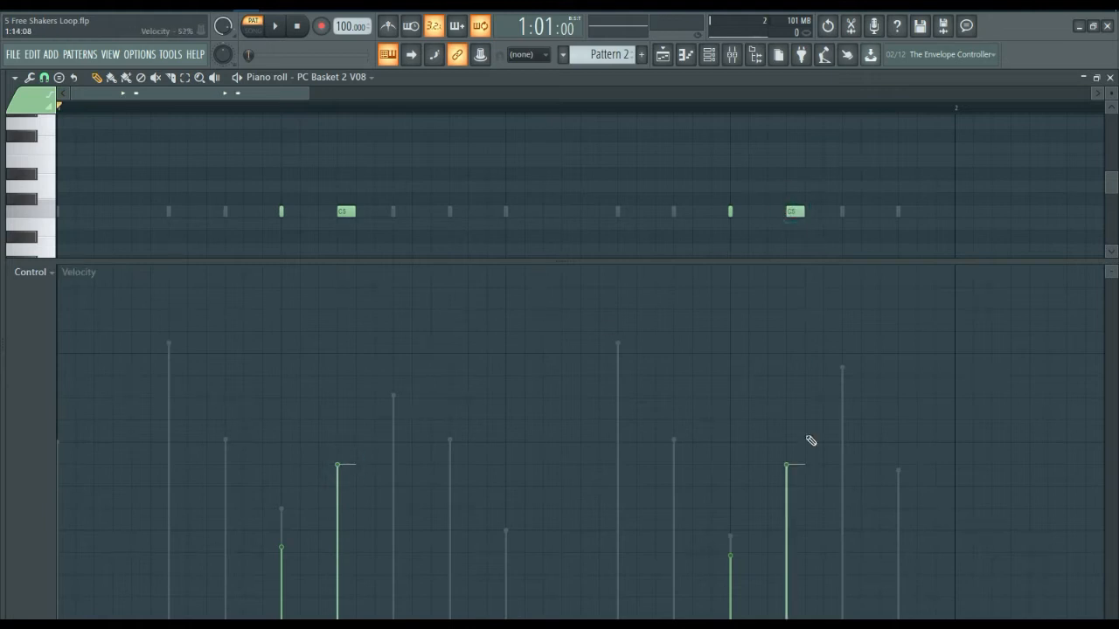
key(space)
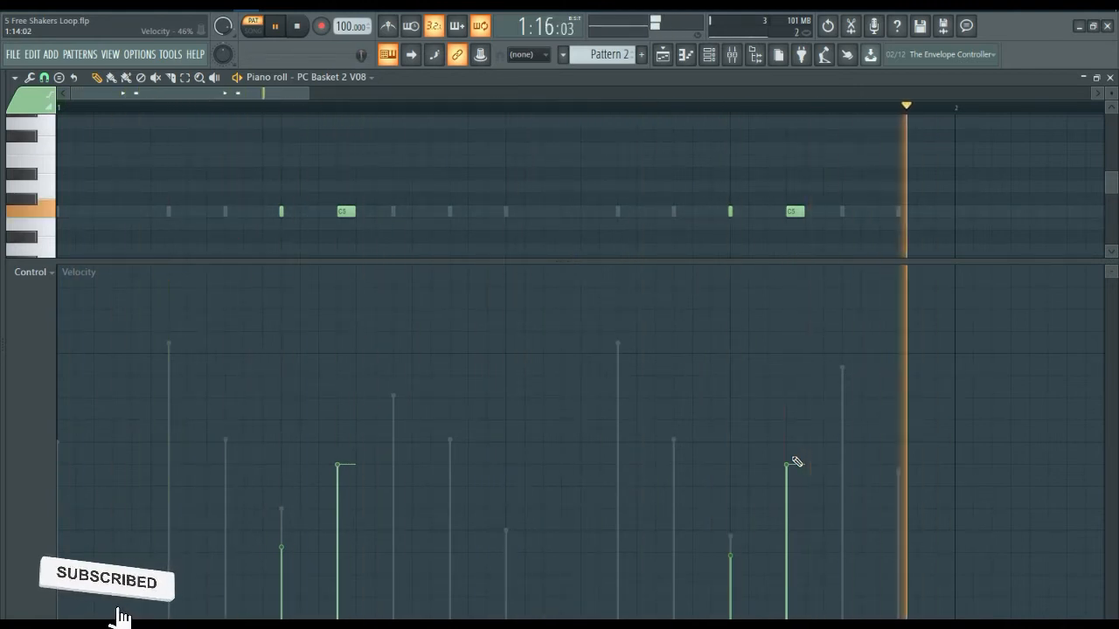
key(space)
Add a C5 note on step 16 of PC Basket 2 V08 at about 57% velocity and play the pattern
click(902, 211)
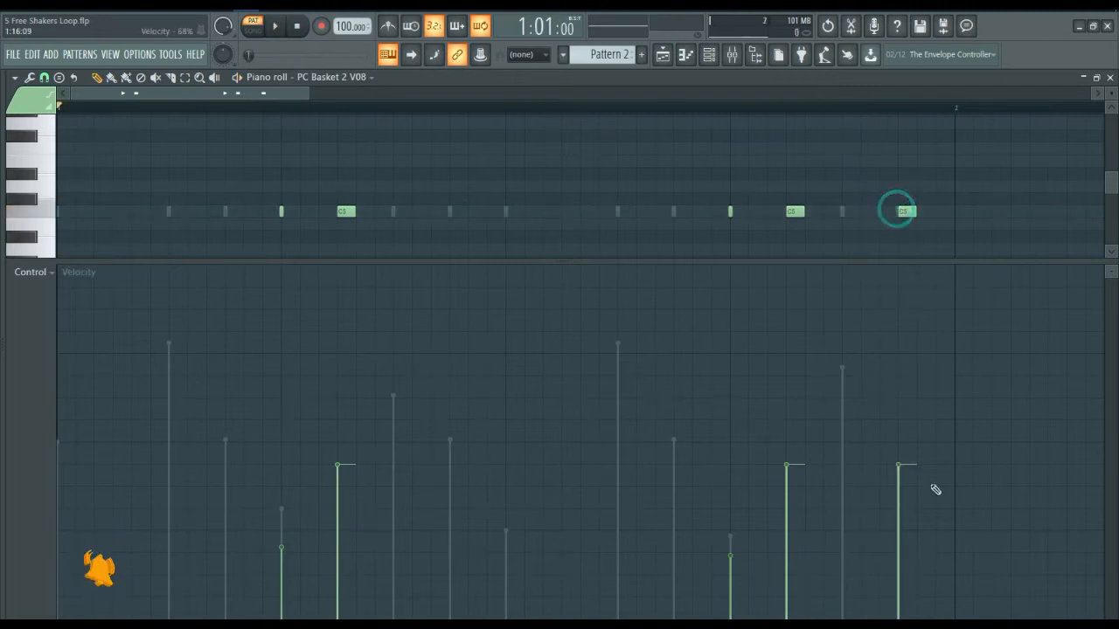
click(906, 420)
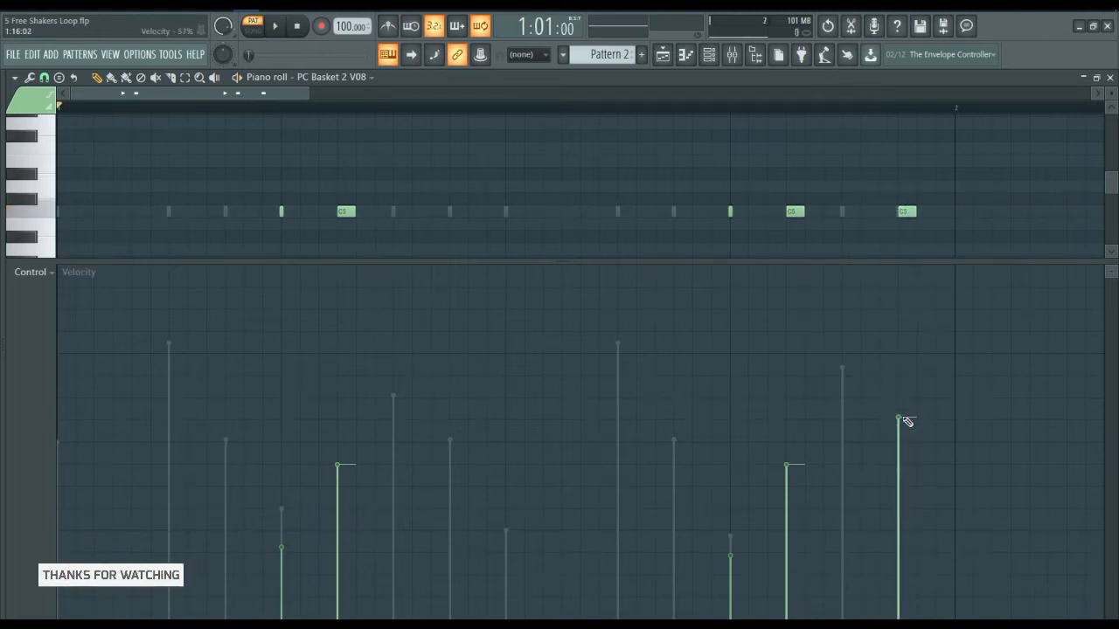
key(space)
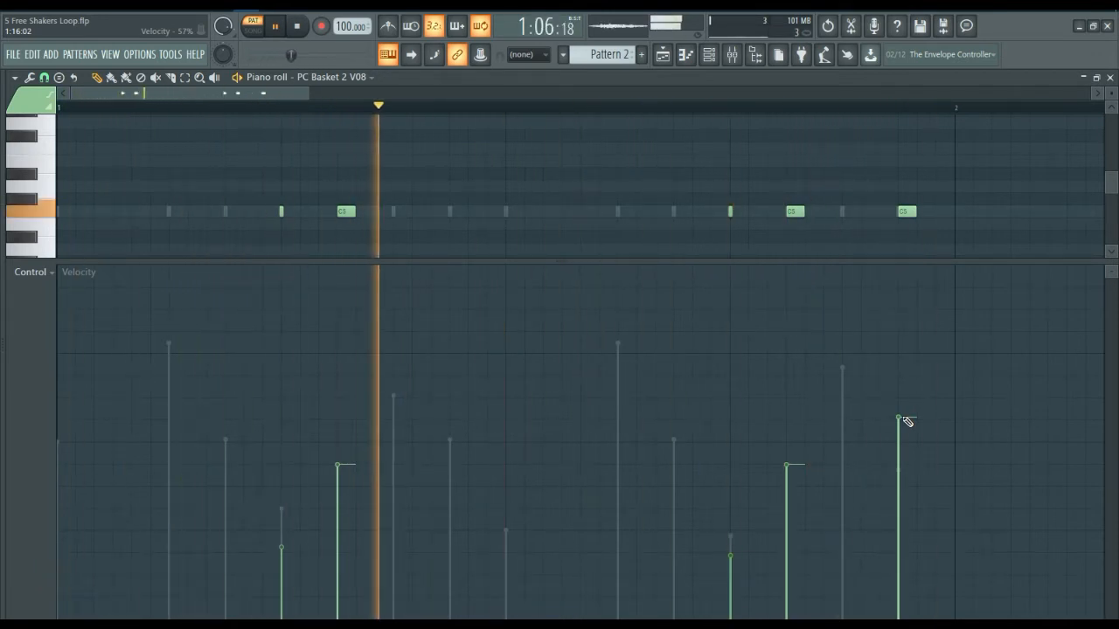
click(1110, 79)
key(space)
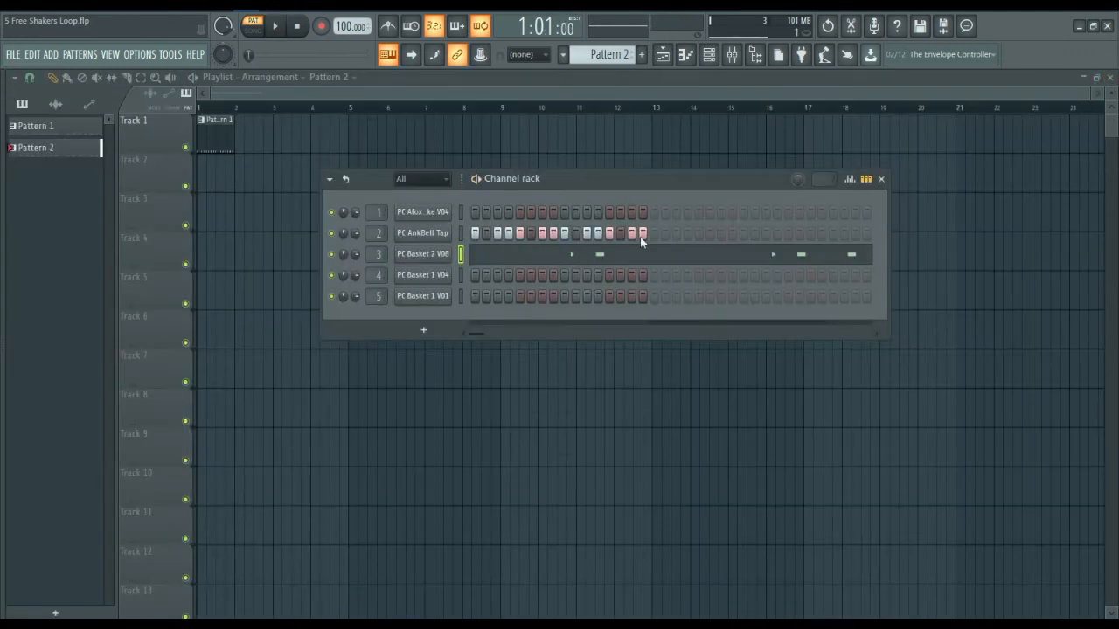
Nudge the sample start of PC AnkBell Tap, audition the sample repeatedly, and play Pattern 2
click(422, 233)
drag(229, 344, 229, 343)
key(q)
key(q)
key(q)
key(q)
key(Escape)
key(space)
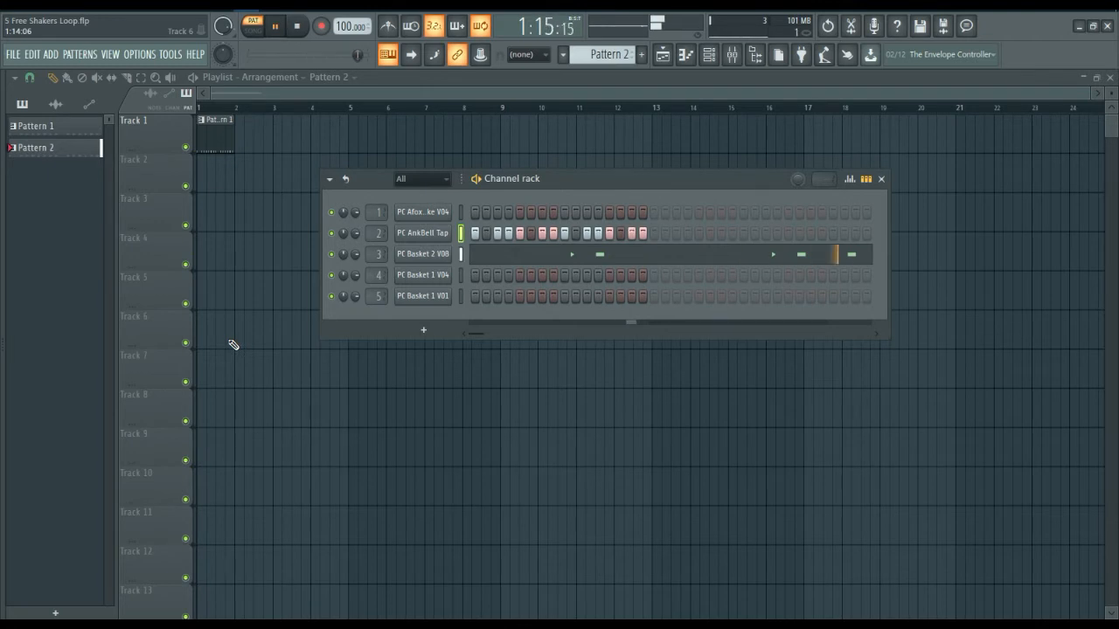
Move the sample start of PC AnkBell Tap back to the beginning of its waveform while Pattern 2 plays
click(407, 234)
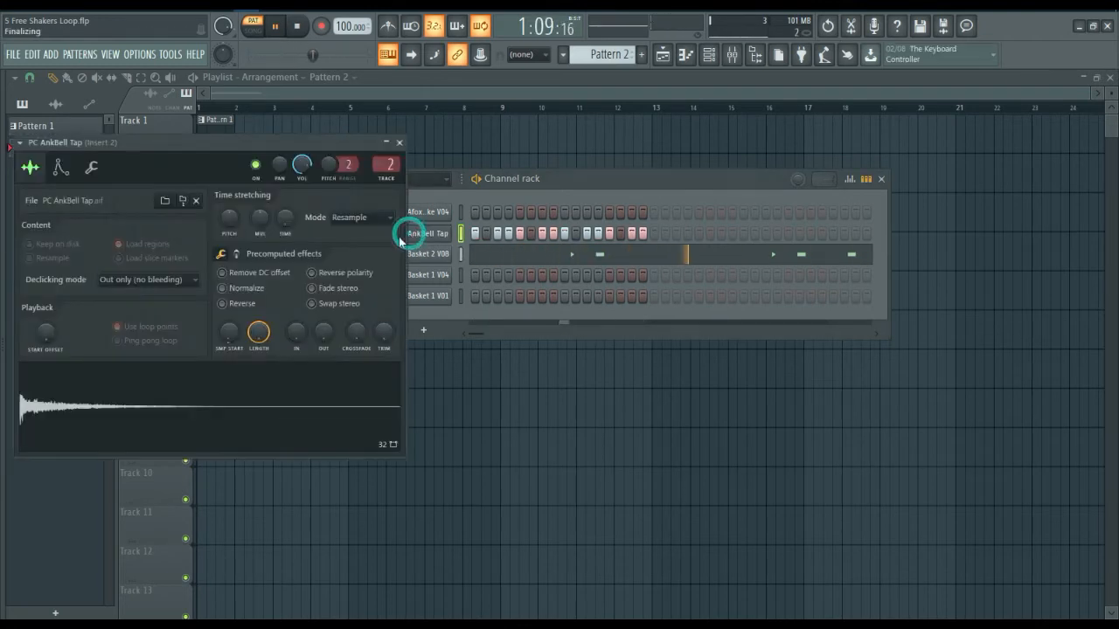
click(228, 330)
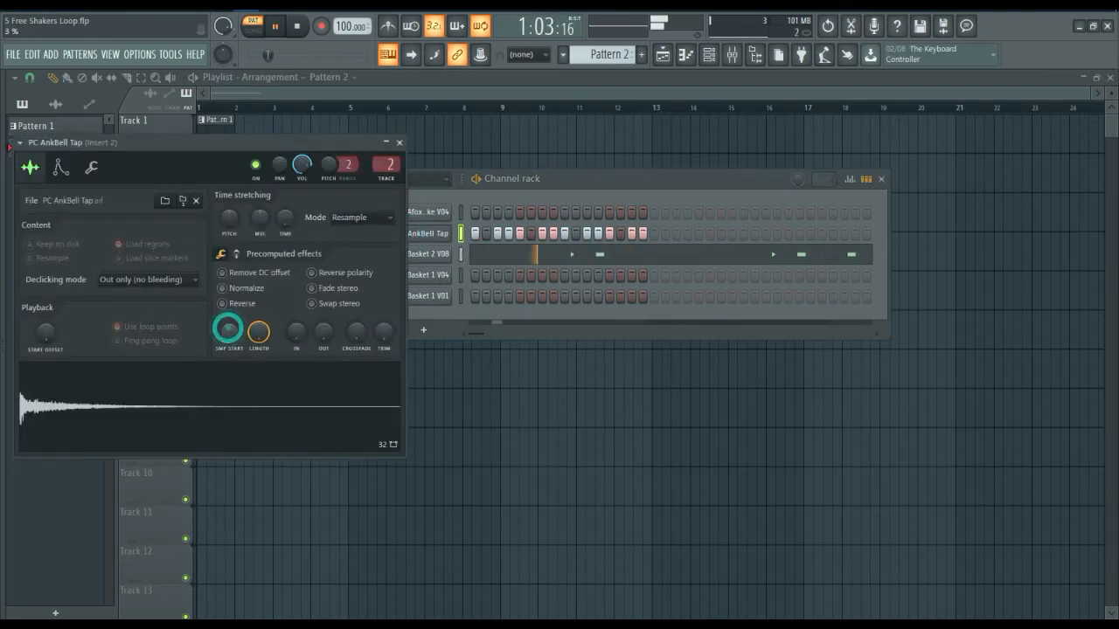
click(228, 331)
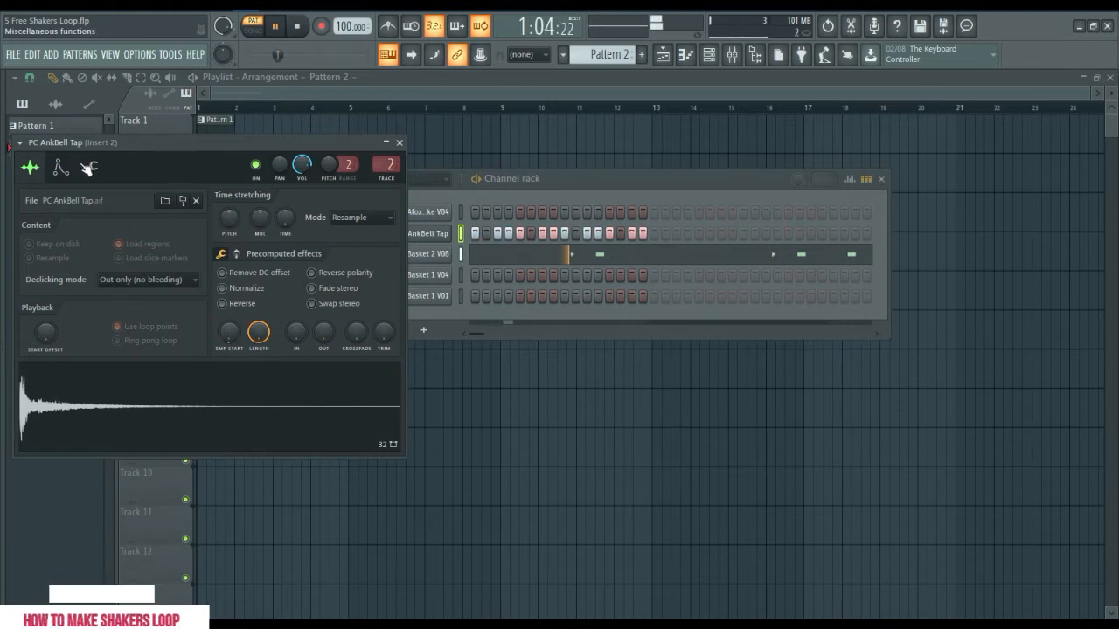
Try several root notes for PC AnkBell Tap, including F5, C6 and G#5, and return the root note to C5
click(91, 167)
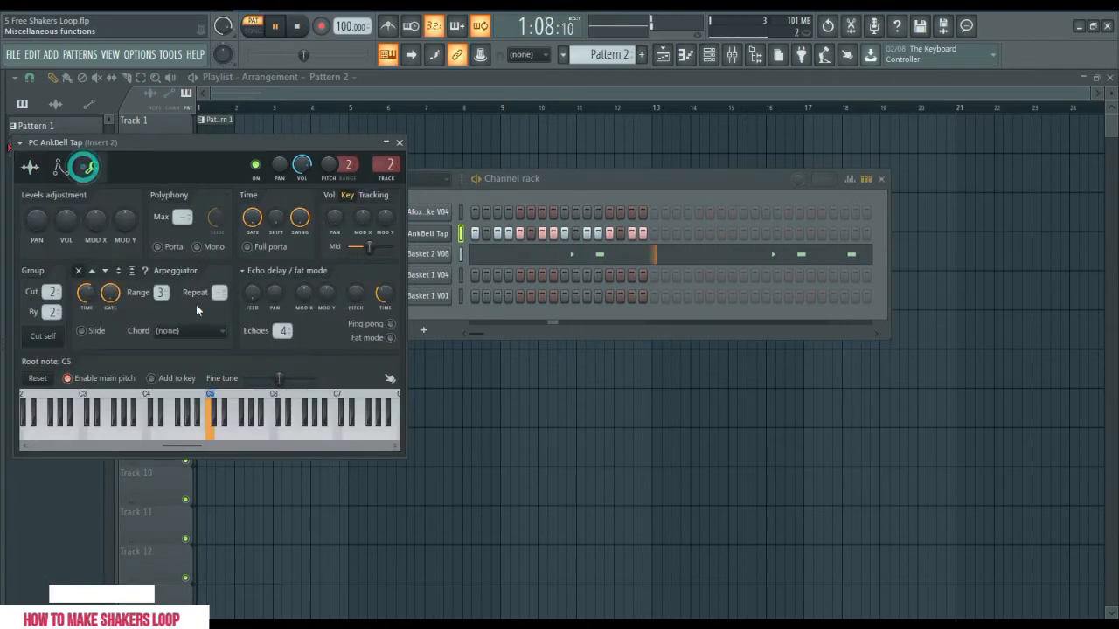
click(222, 436)
click(240, 437)
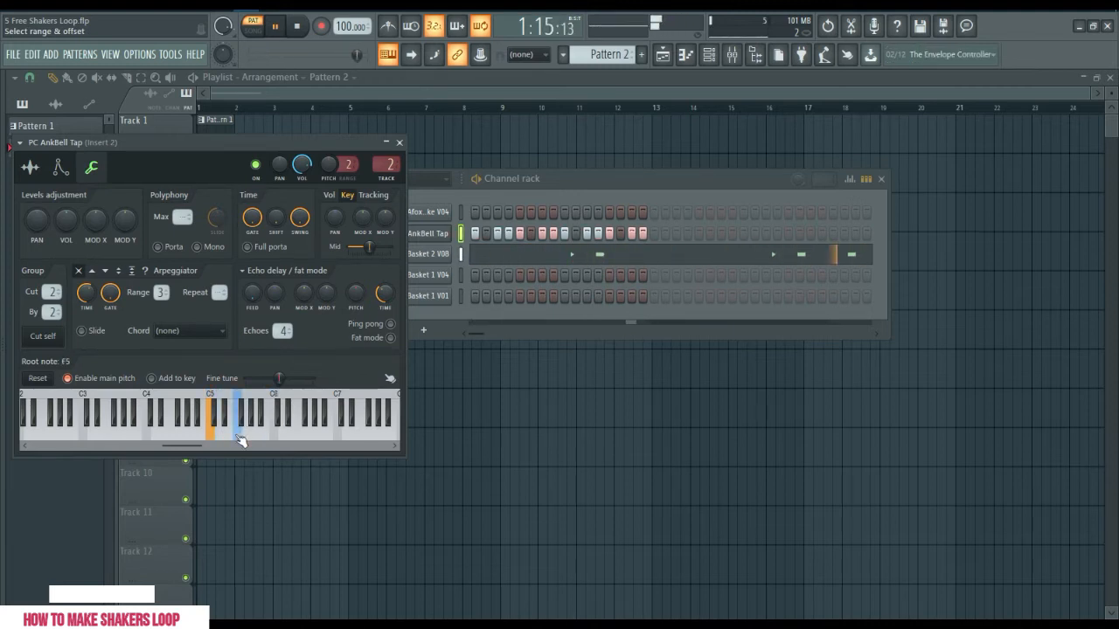
click(164, 436)
click(219, 434)
click(310, 430)
click(274, 430)
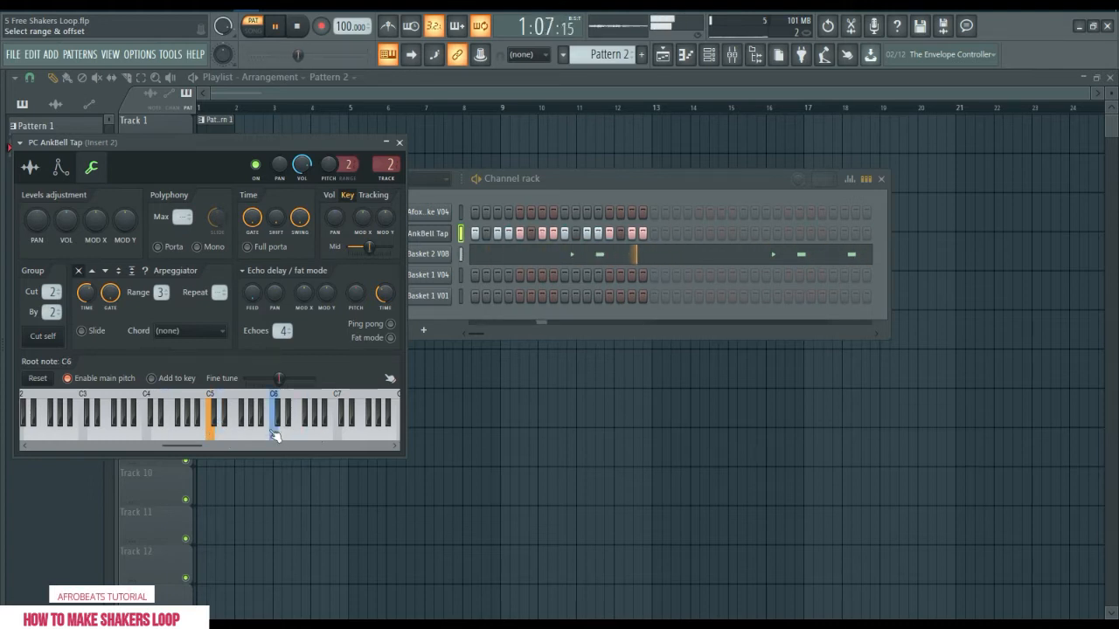
click(255, 423)
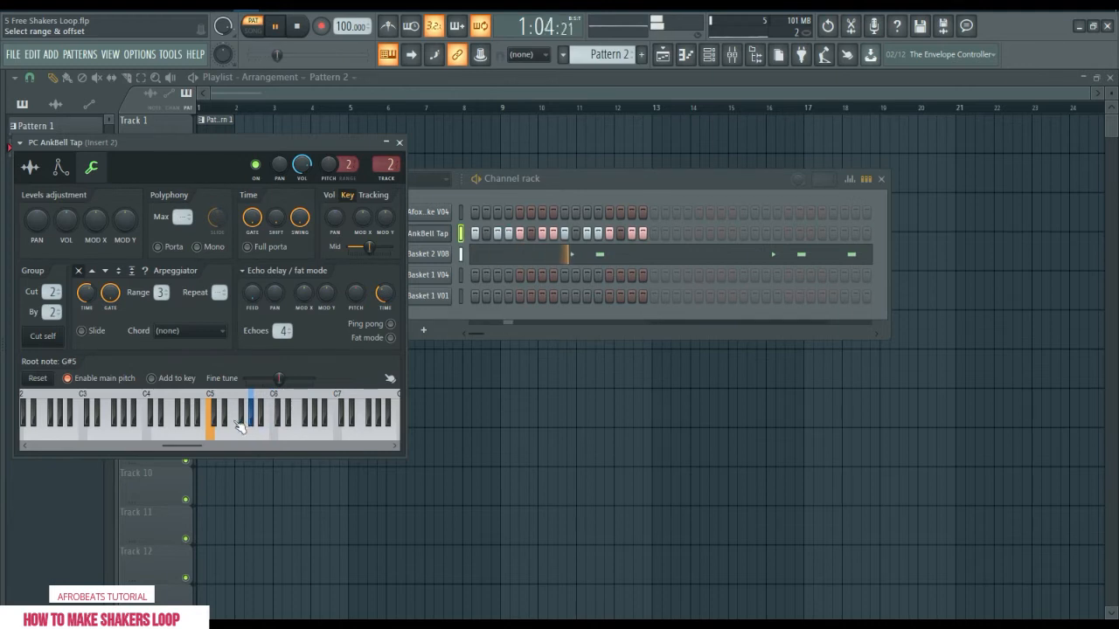
click(222, 416)
click(211, 428)
click(402, 143)
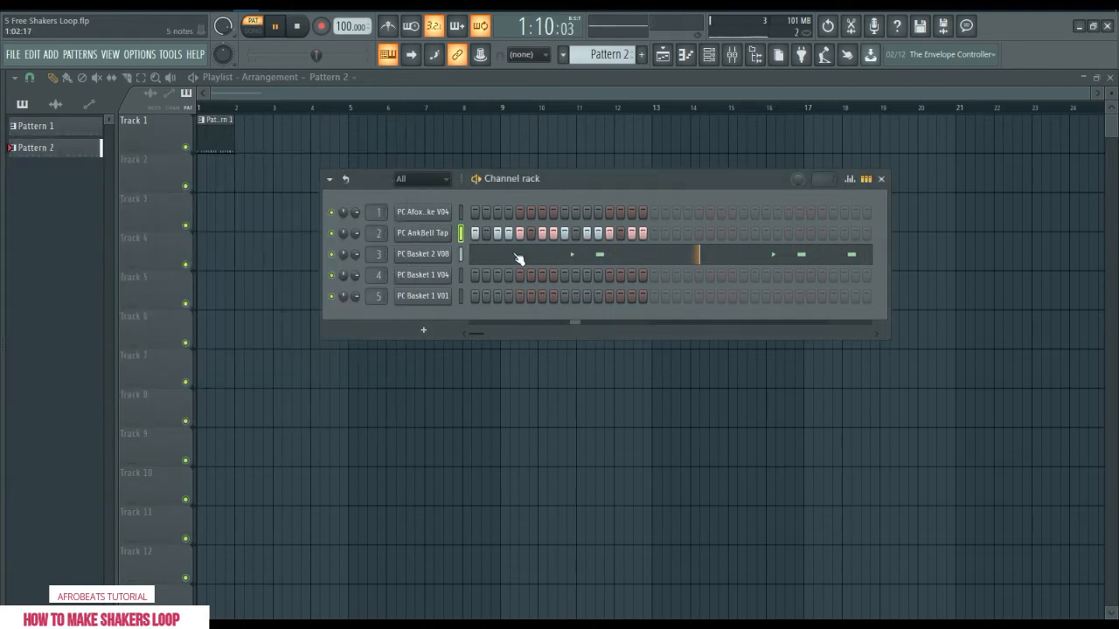
Stop playback and place Pattern 2 at bar 1 of Track 2 in the Playlist
click(318, 91)
key(space)
click(221, 179)
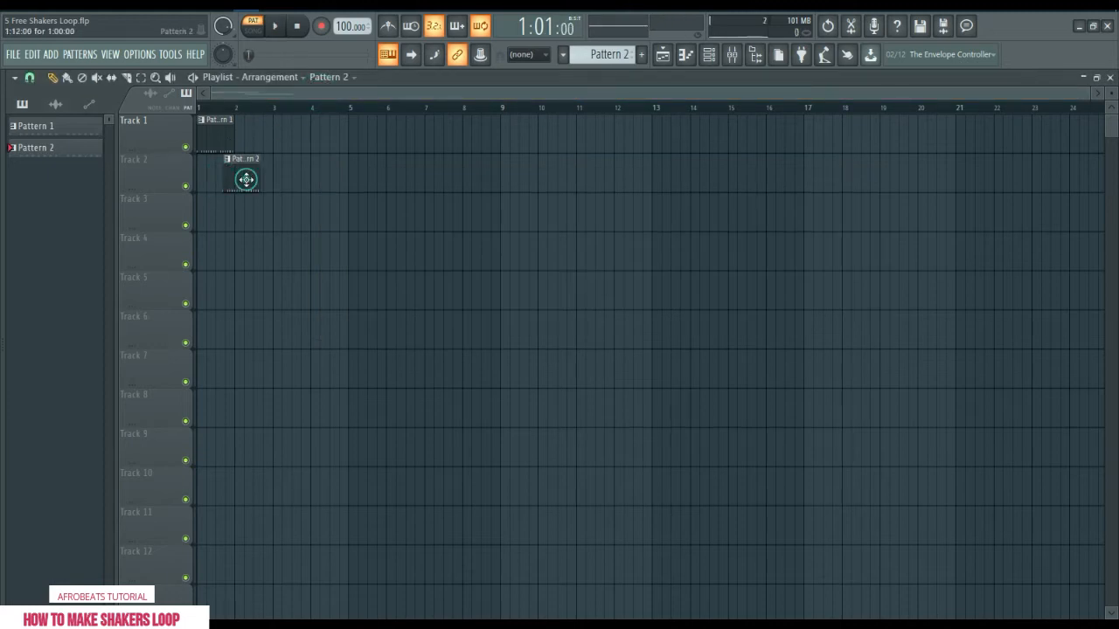
Create Pattern 3, add PC Basket 2 V08 hits on steps 1, 4, 5, 8, 9, 12, 13 and 16, and play it
click(640, 54)
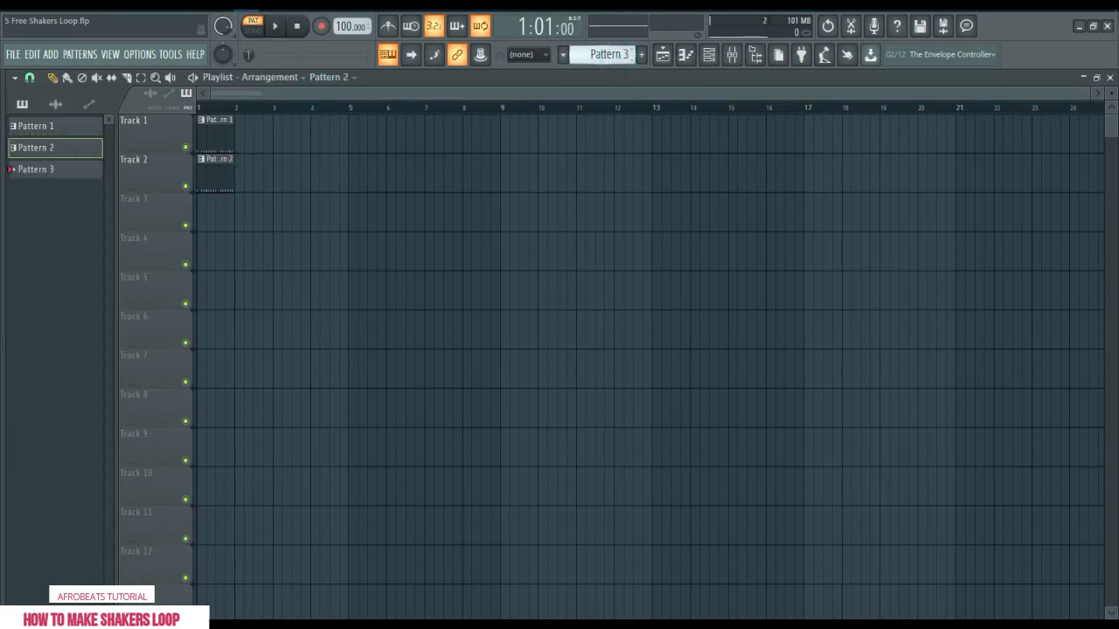
click(709, 54)
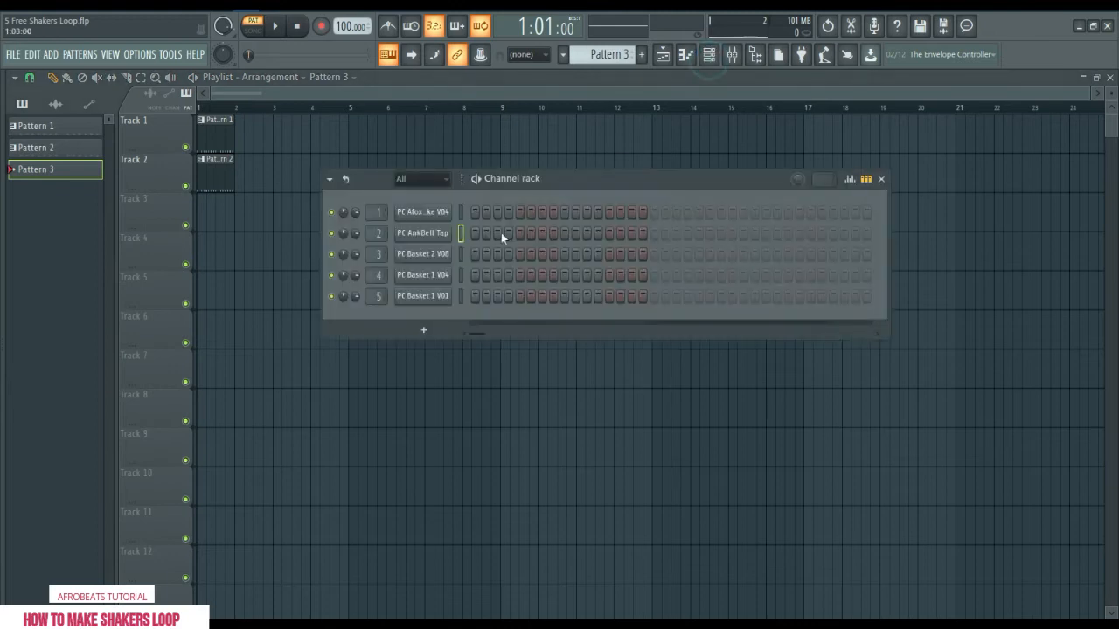
click(460, 256)
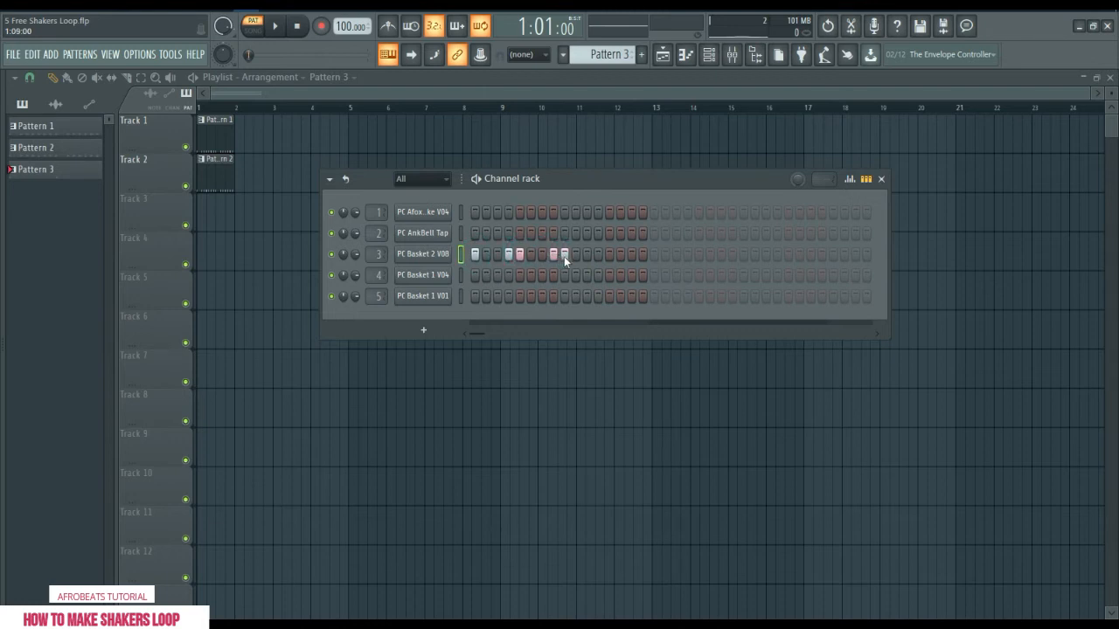
click(597, 255)
key(space)
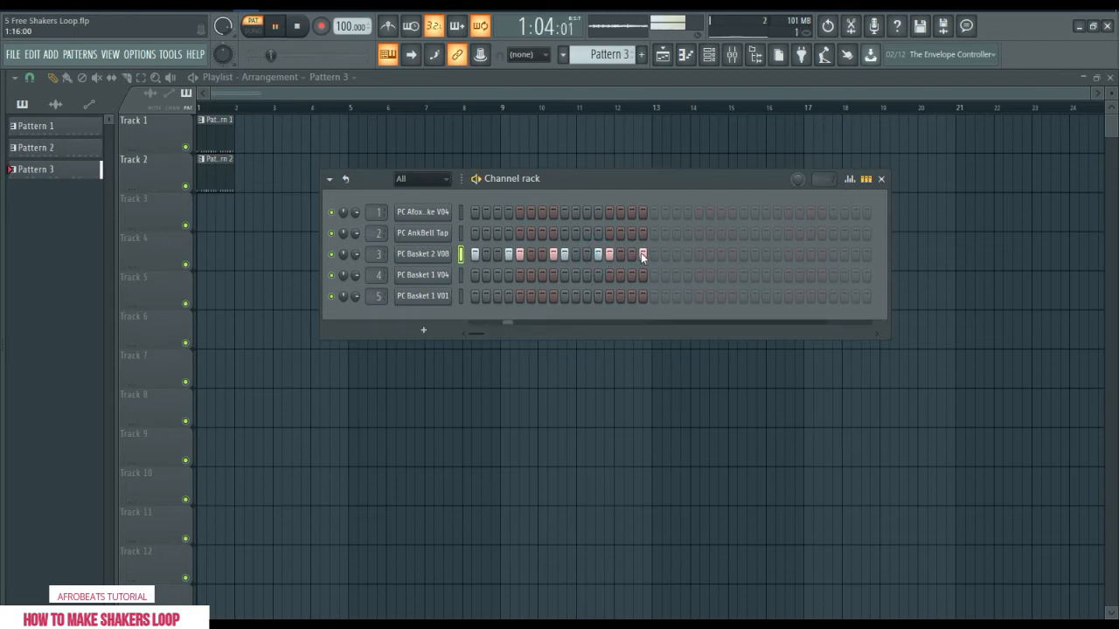
key(space)
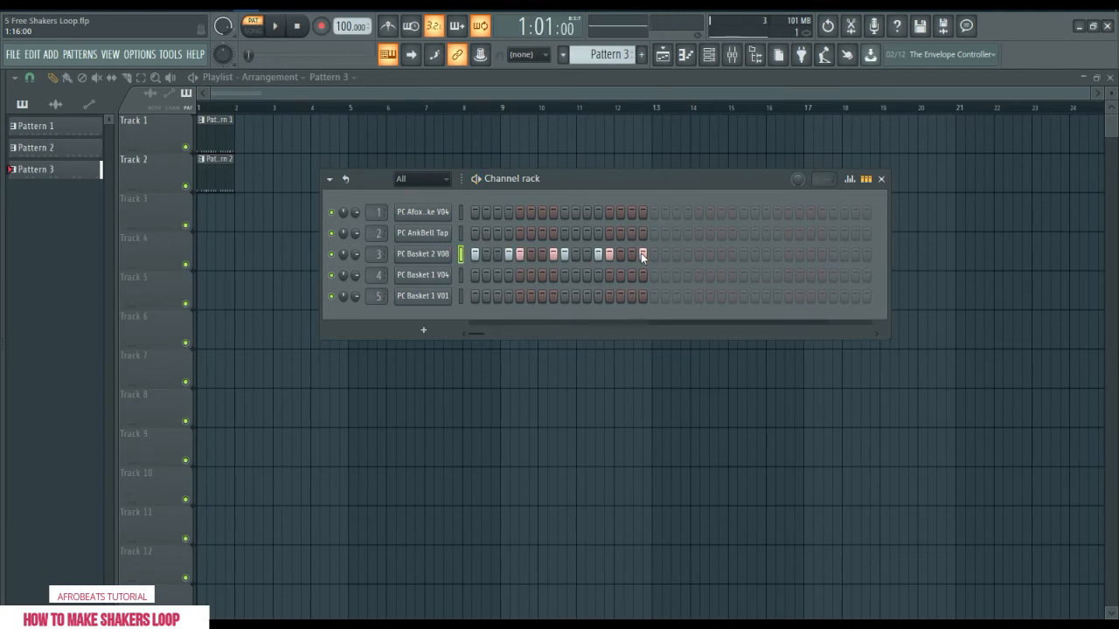
Add PC Basket 1 V01 hits on steps 3 and 11 of Pattern 3 and play the pattern
click(458, 297)
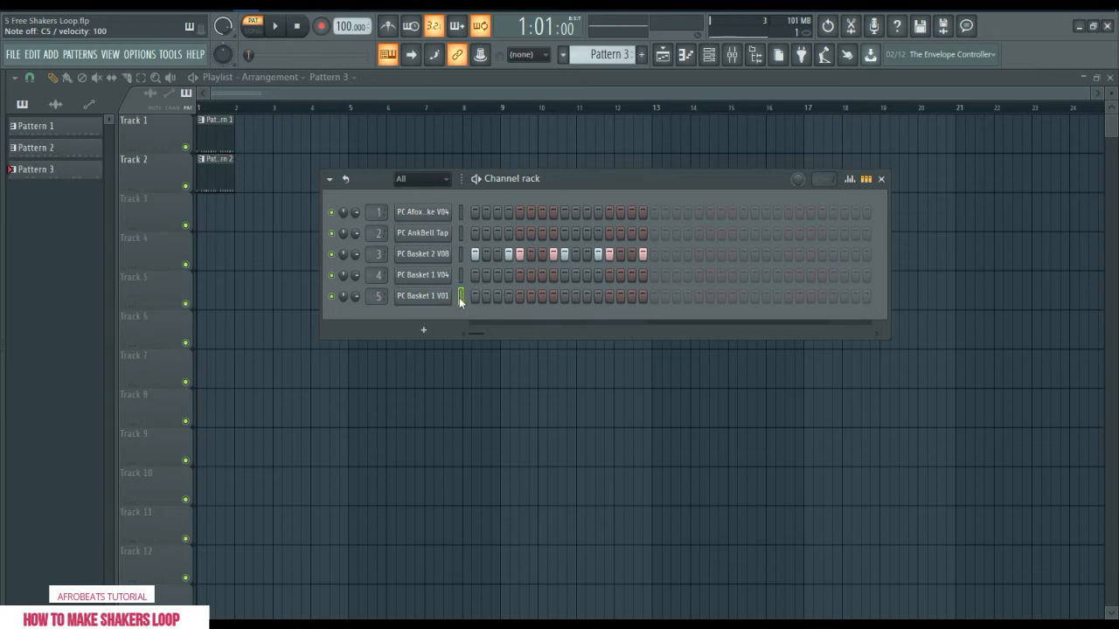
click(498, 298)
click(585, 298)
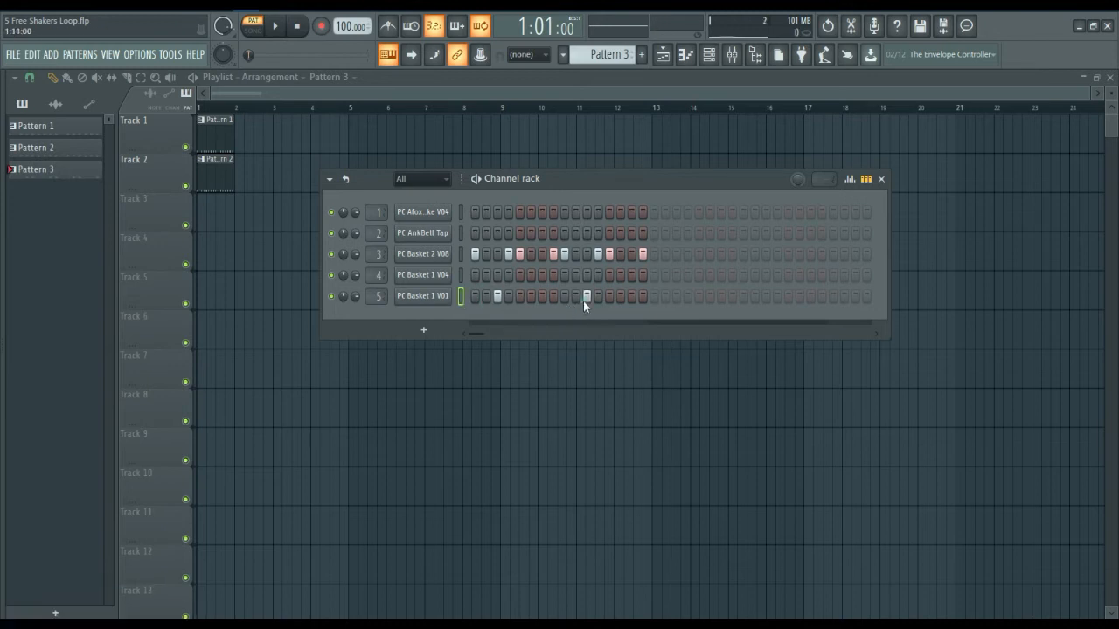
key(space)
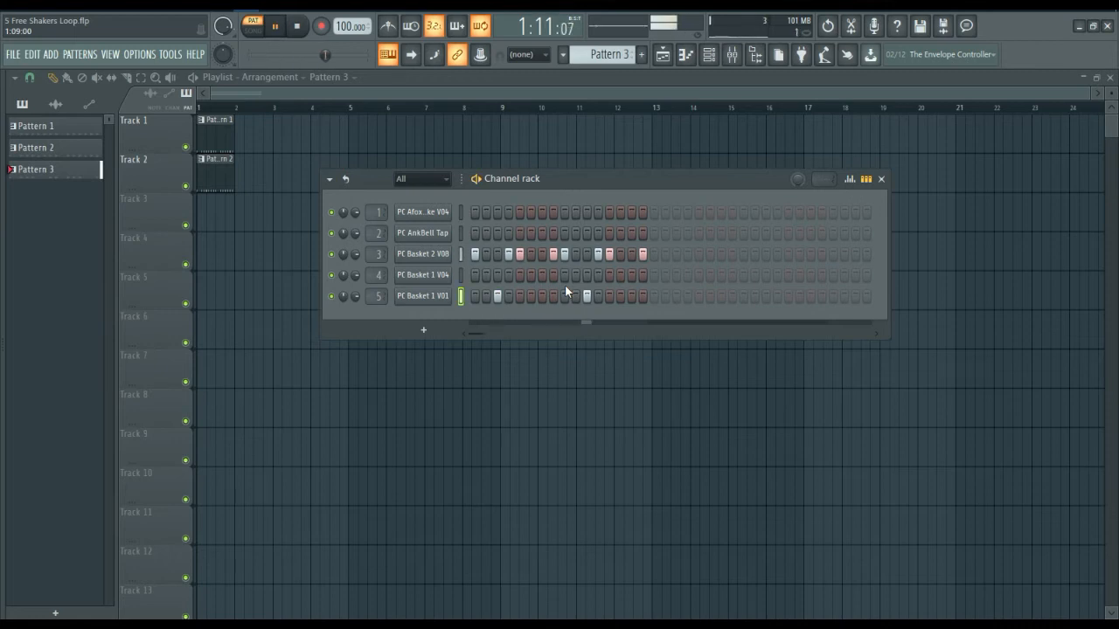
key(space)
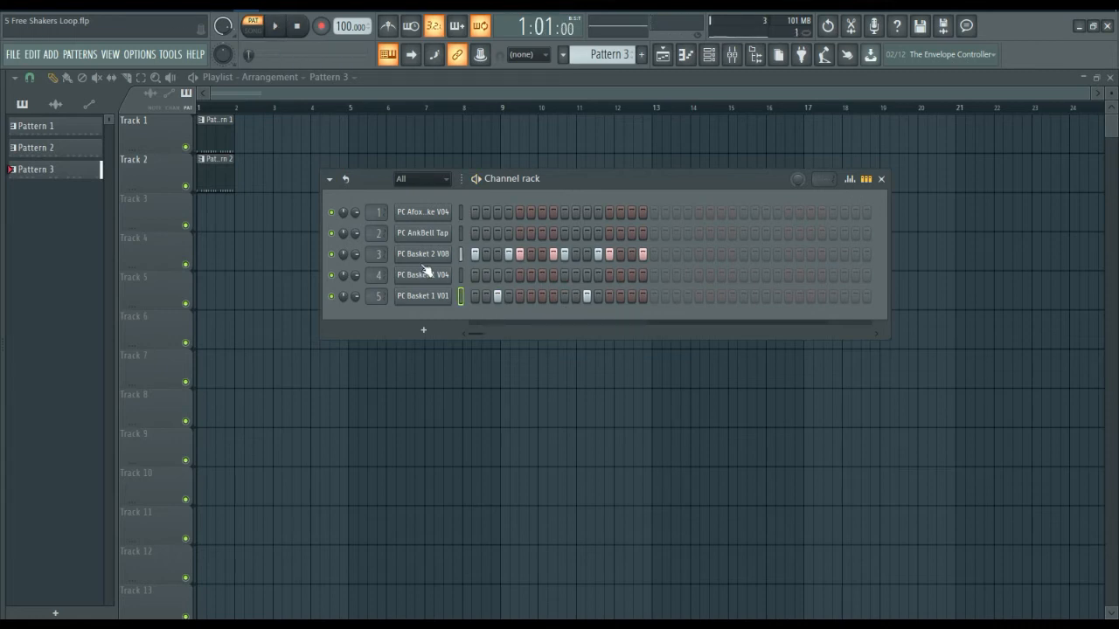
Lower the PC Basket 2 V08 note velocities on steps 1, 4, 5 and 8 to about 56%, 37%, 69% and 44%
right_click(421, 256)
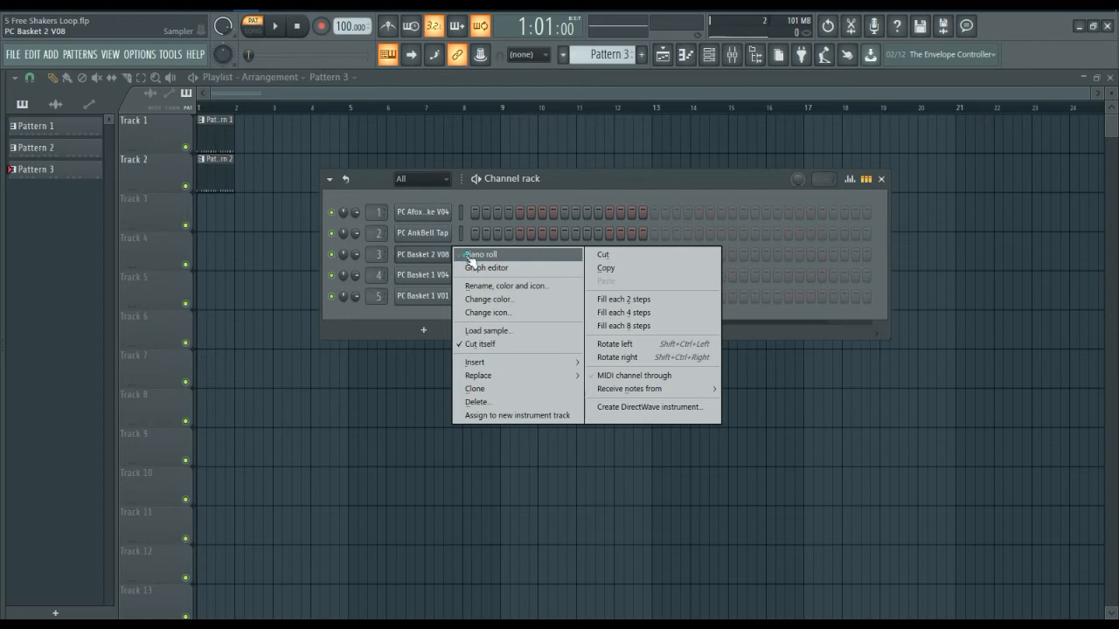
click(470, 255)
drag(342, 261, 337, 116)
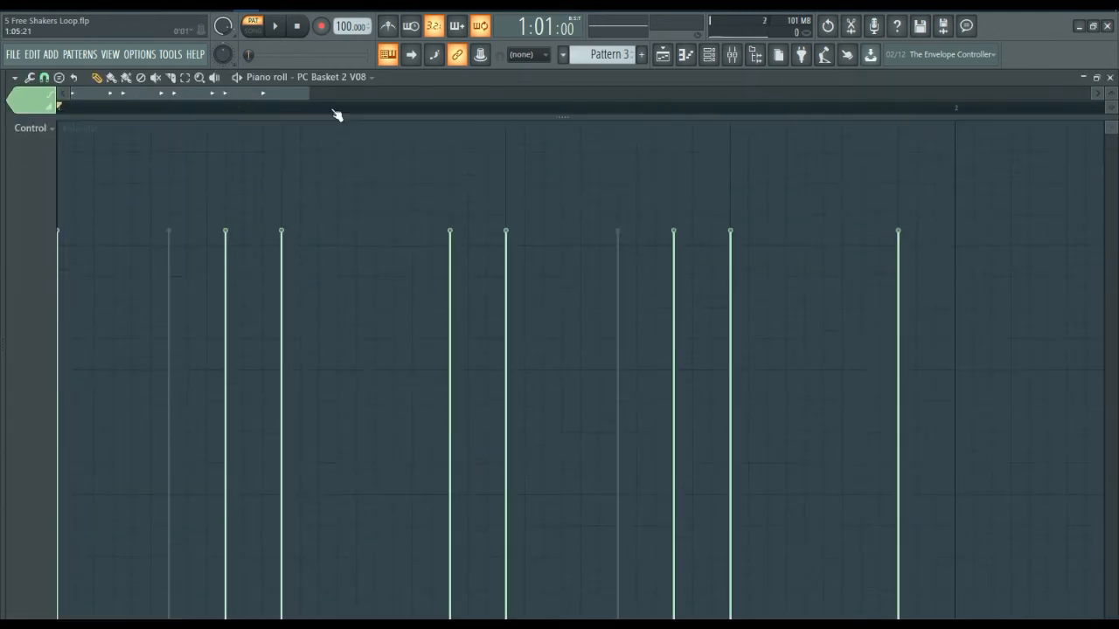
click(65, 341)
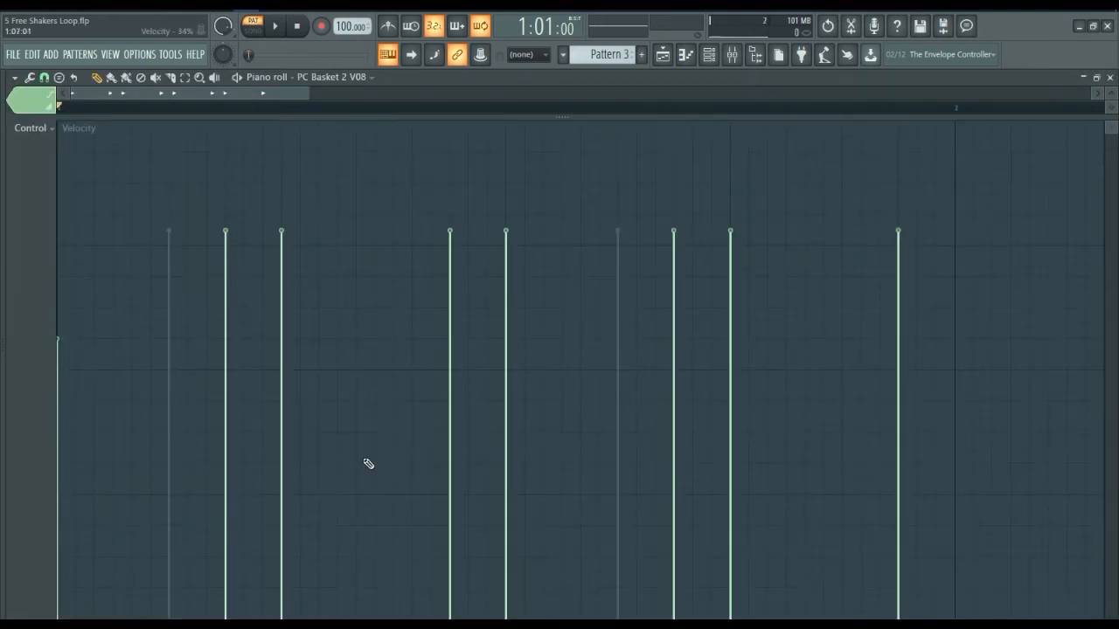
click(225, 434)
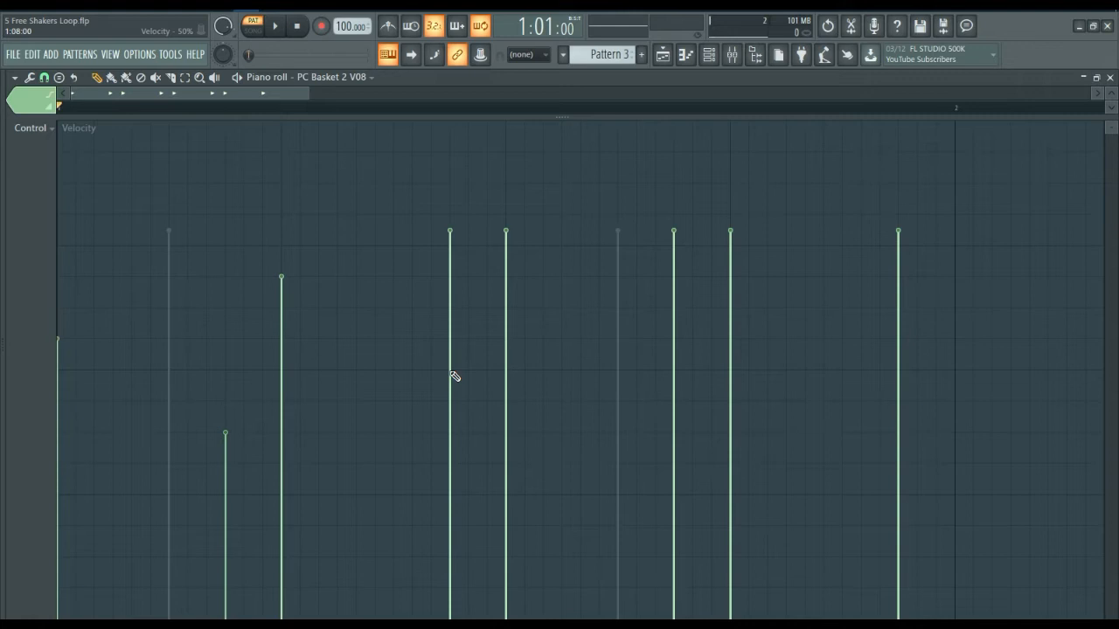
click(451, 402)
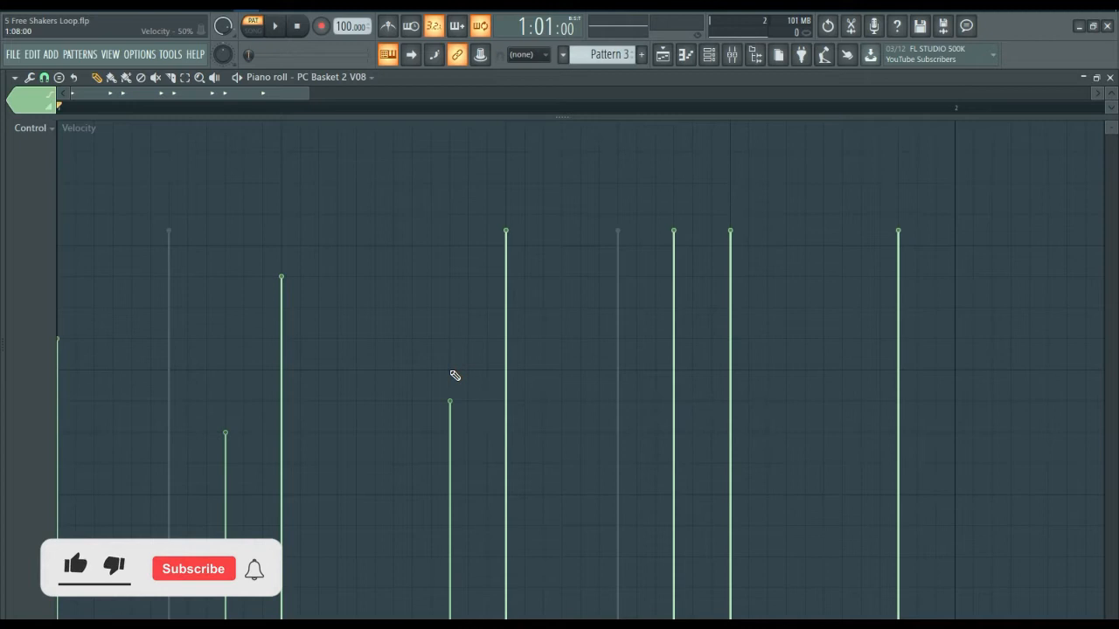
Lower the PC Basket 2 V08 velocities on steps 9, 12, 13, 16 and 5 to about 56%, 25%, 45%, 34% and 62%
click(506, 340)
click(675, 496)
click(730, 394)
click(898, 452)
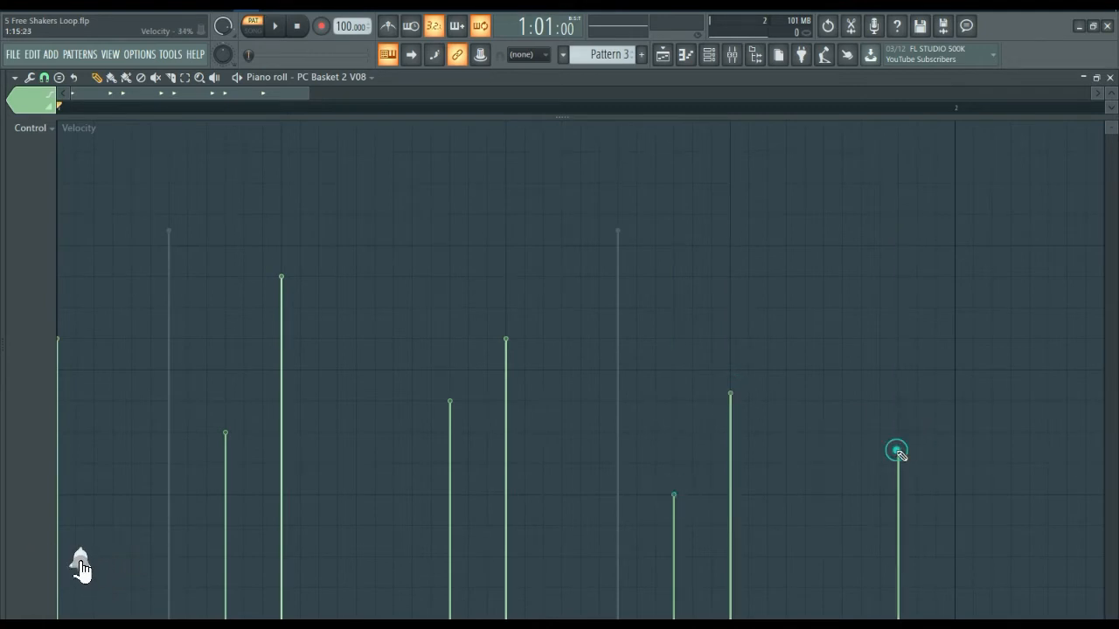
click(285, 309)
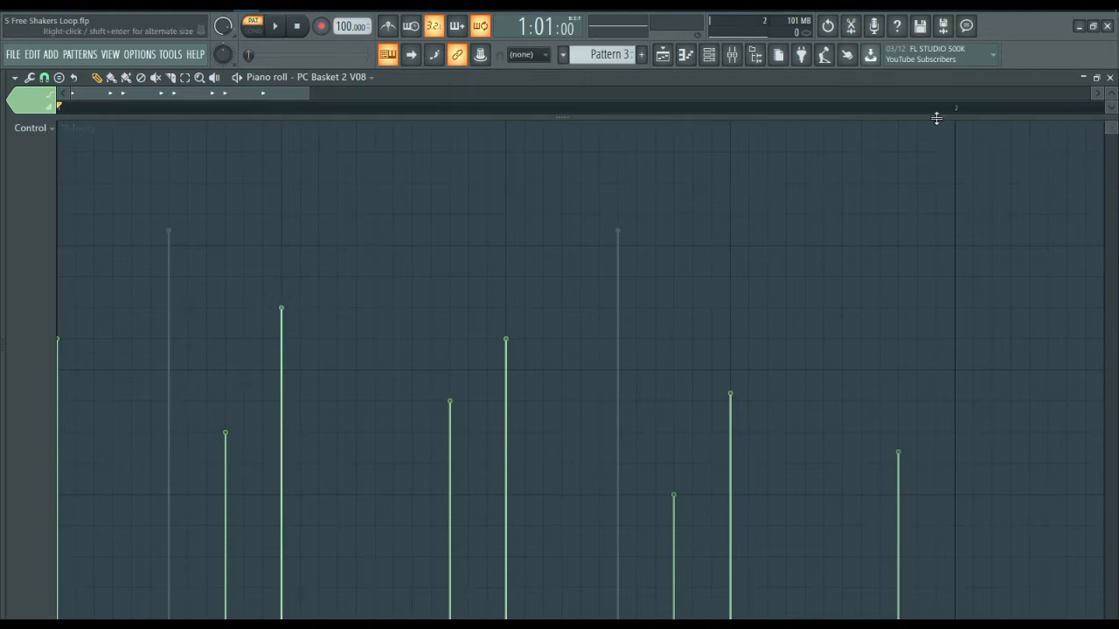
Shrink the velocity lane to reveal the notes, close the piano roll and play Pattern 3
drag(936, 117, 895, 233)
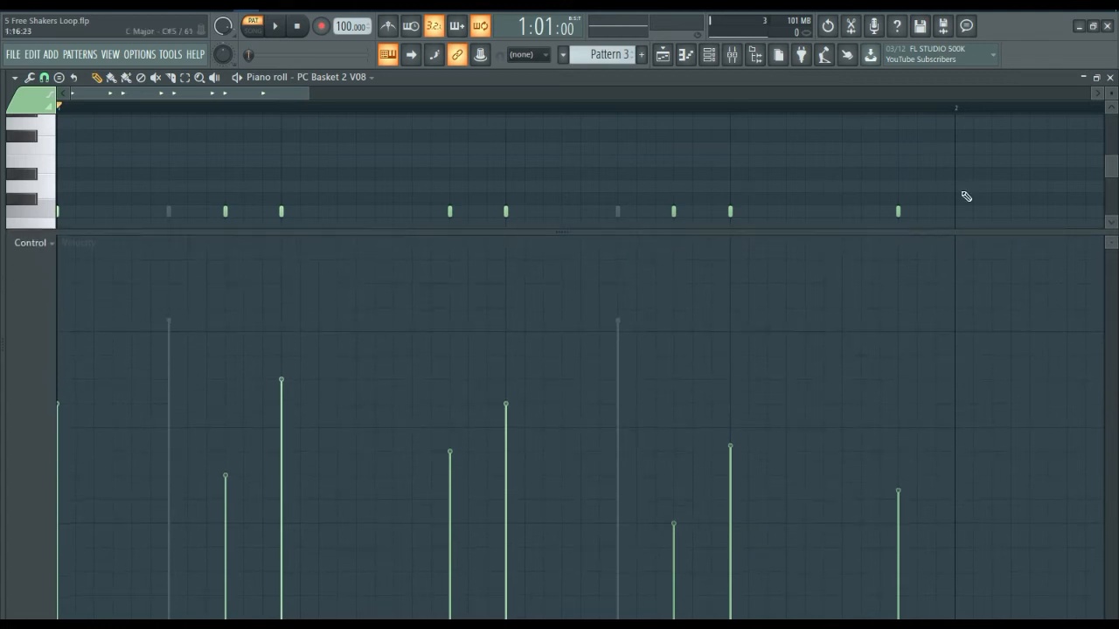
click(1109, 79)
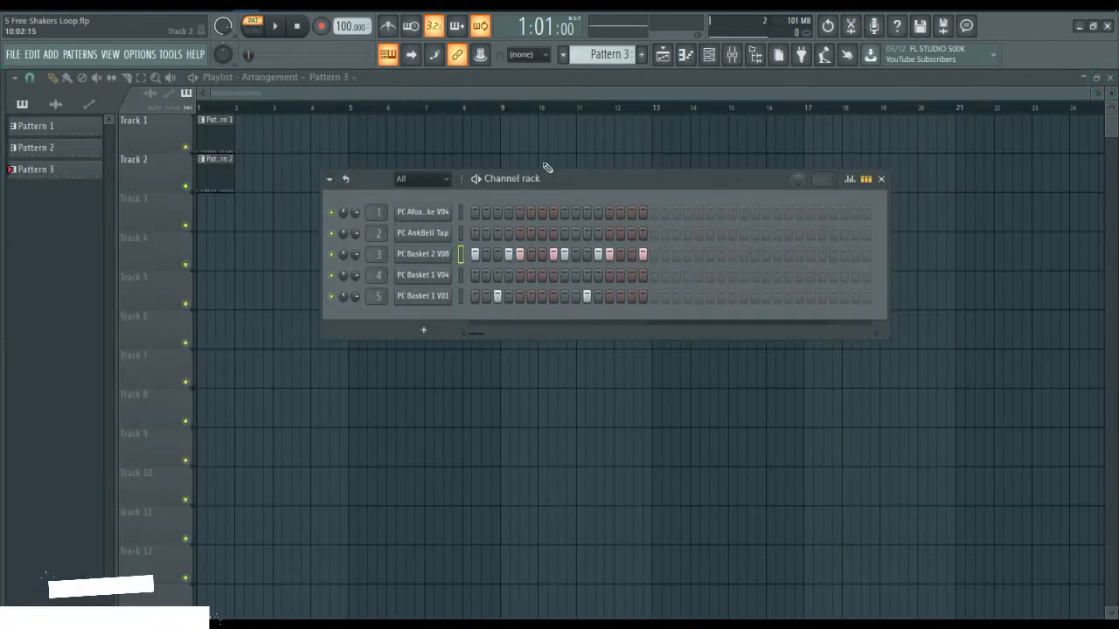
key(space)
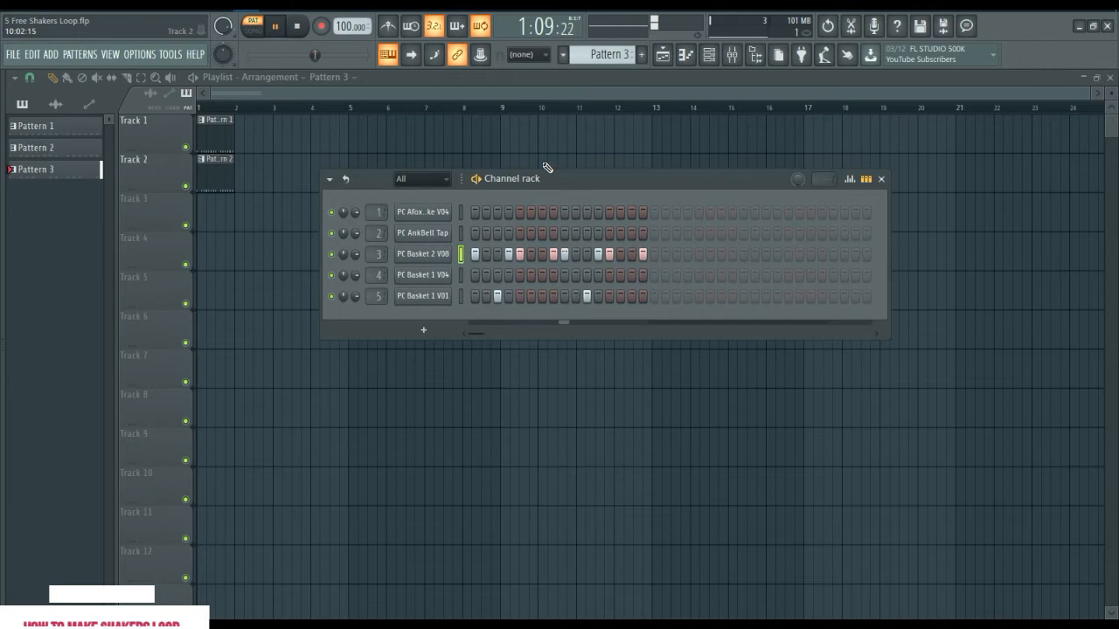
key(space)
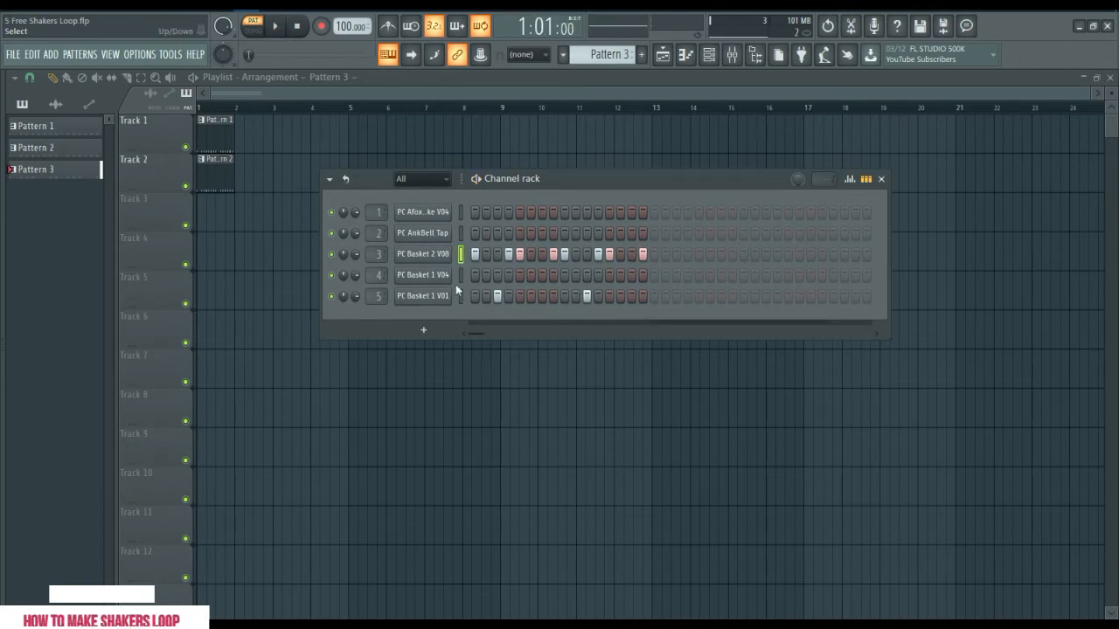
Add PC Basket 2 V08 notes on steps 6, 10, 14 and 15 with velocities of about 14%, 17%, 17% and 23%
right_click(433, 254)
click(479, 254)
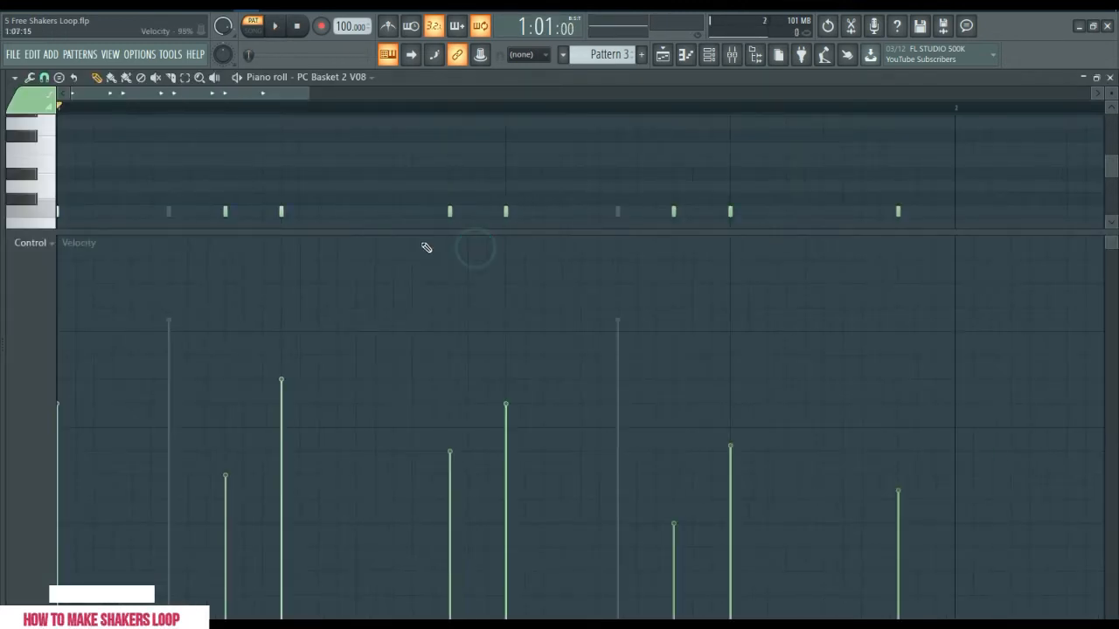
click(340, 212)
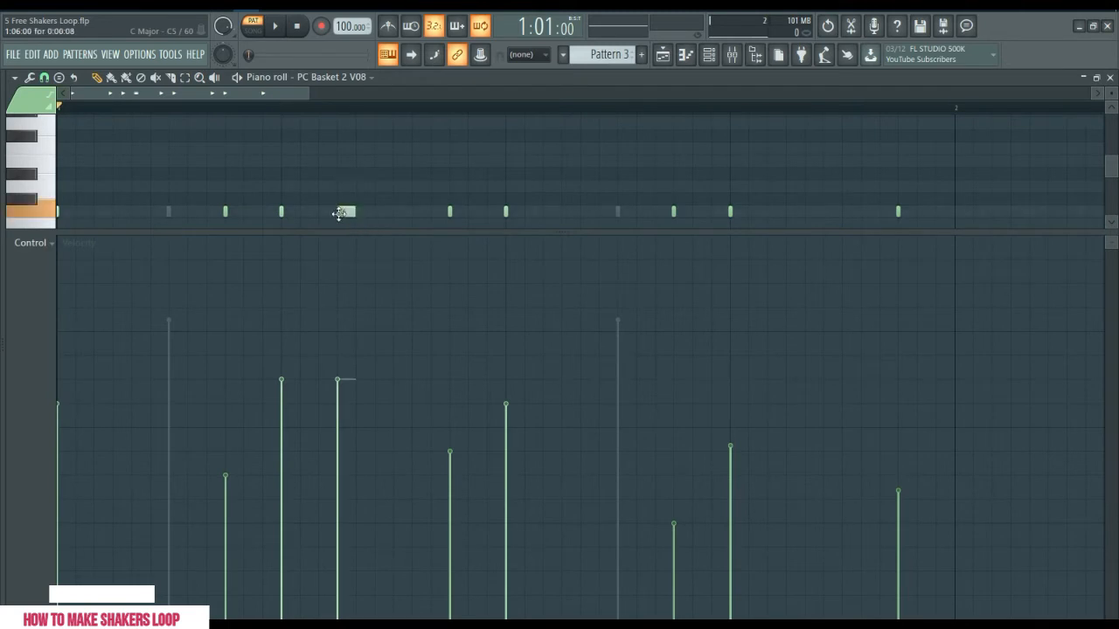
click(346, 567)
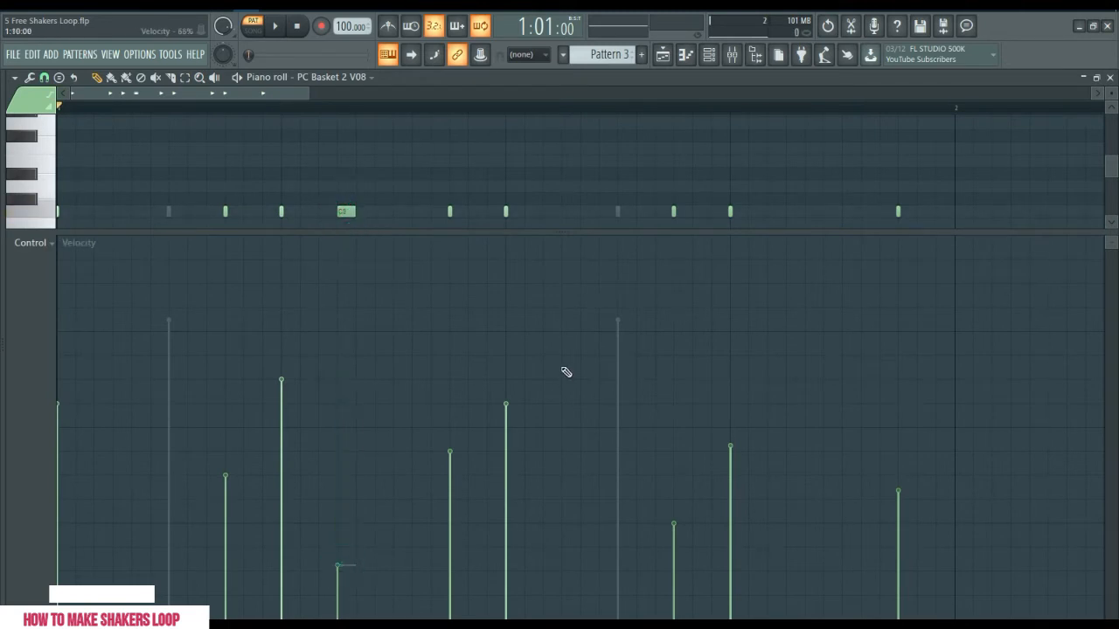
click(569, 211)
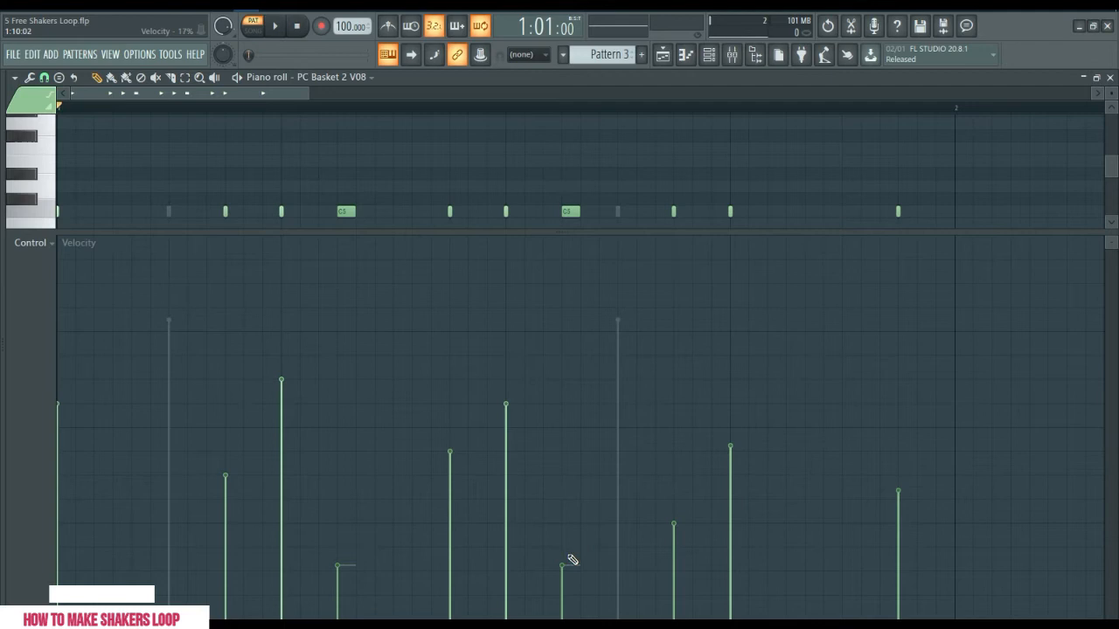
key(space)
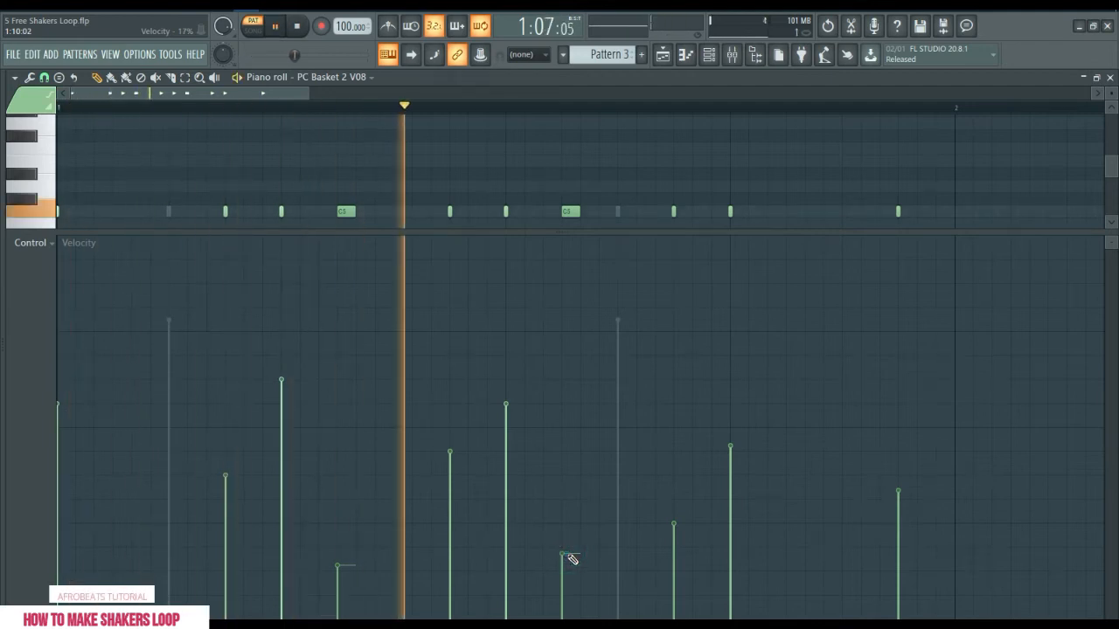
click(792, 211)
click(846, 212)
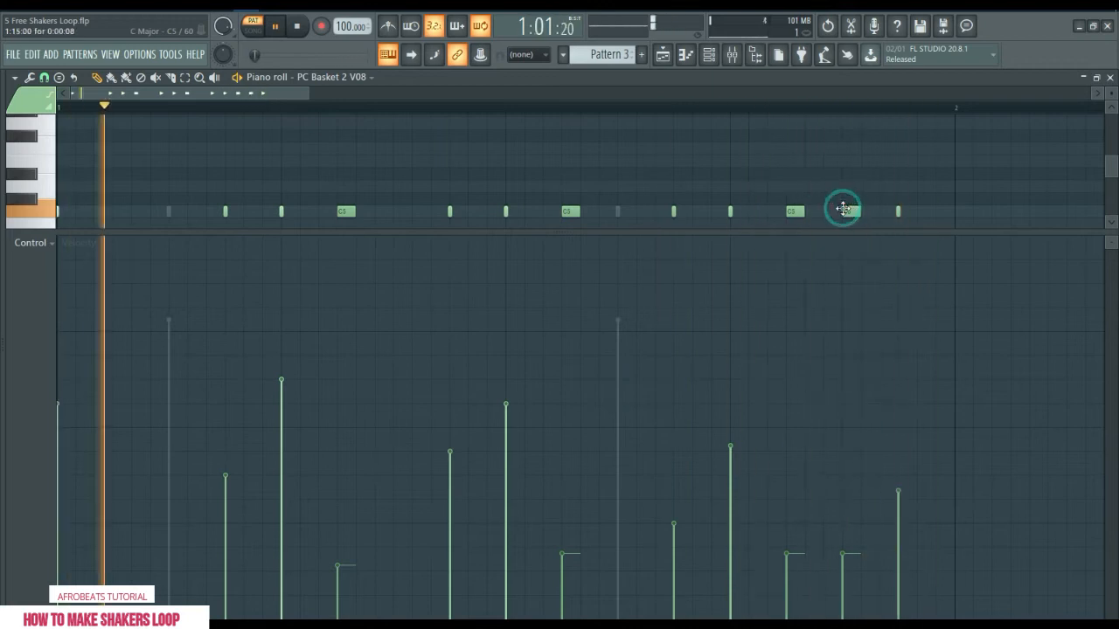
click(846, 532)
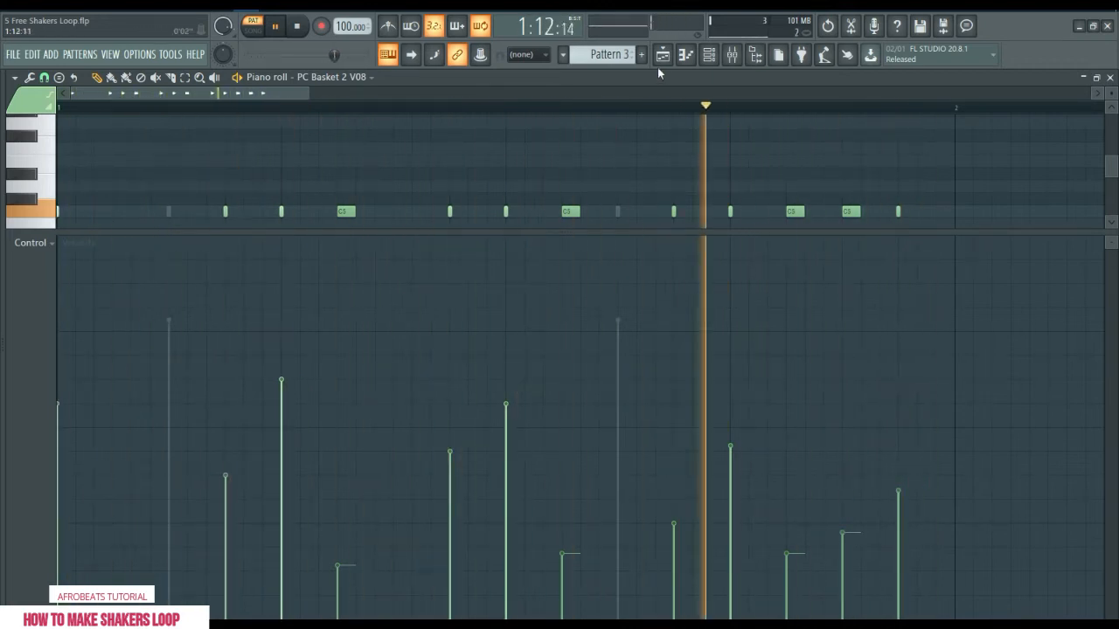
key(Escape)
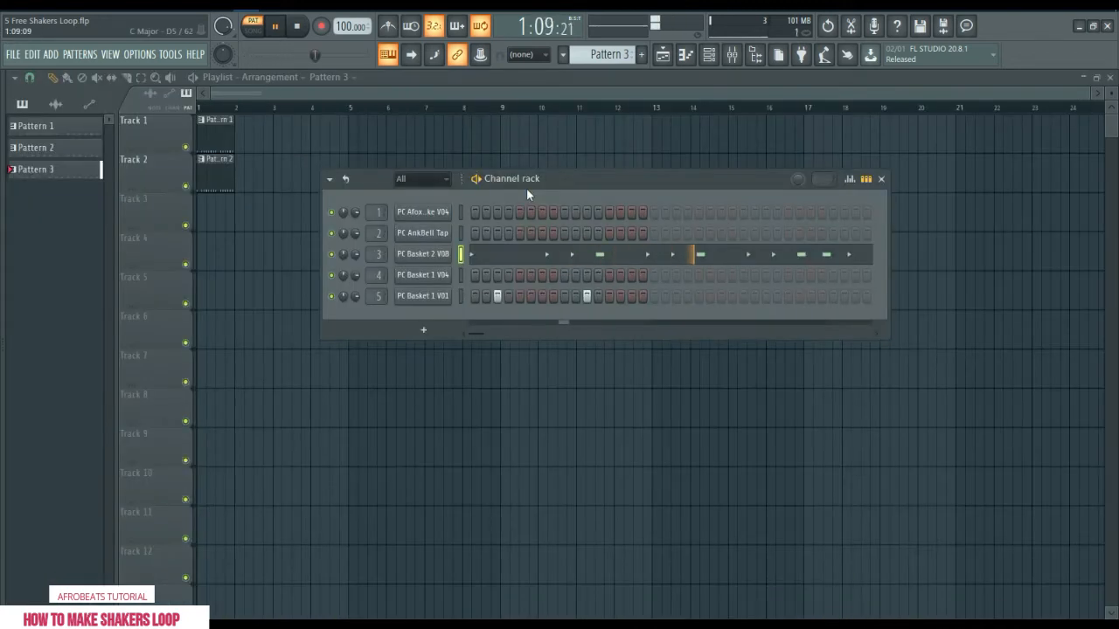
Lower the PC Basket 1 V01 note velocities on steps 3 and 11 to about 50% and 37%
right_click(445, 299)
key(space)
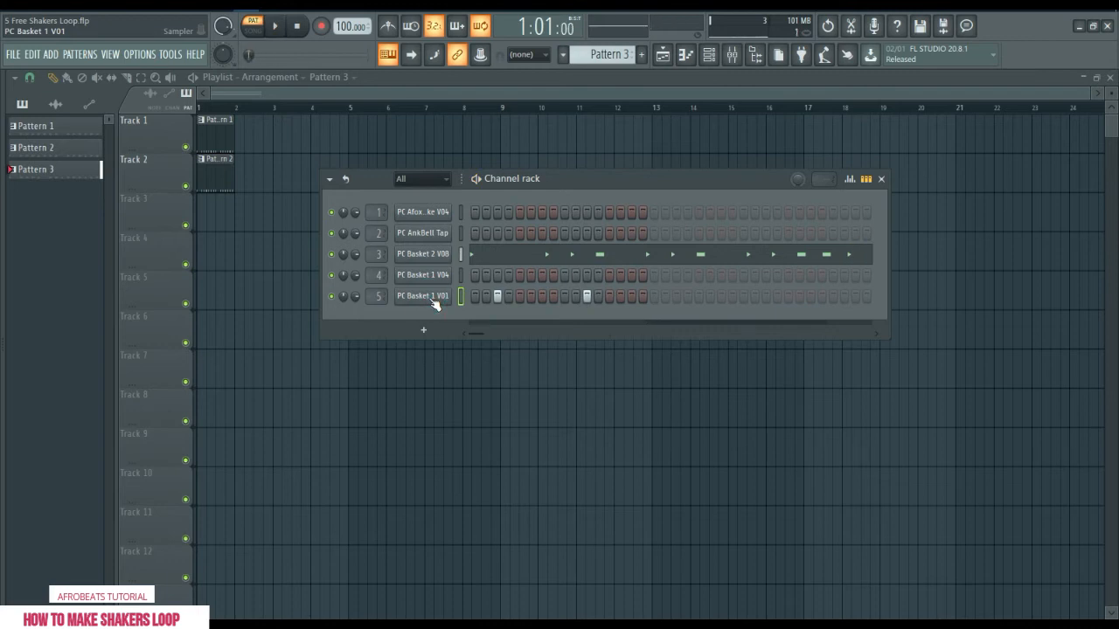
right_click(428, 299)
click(481, 297)
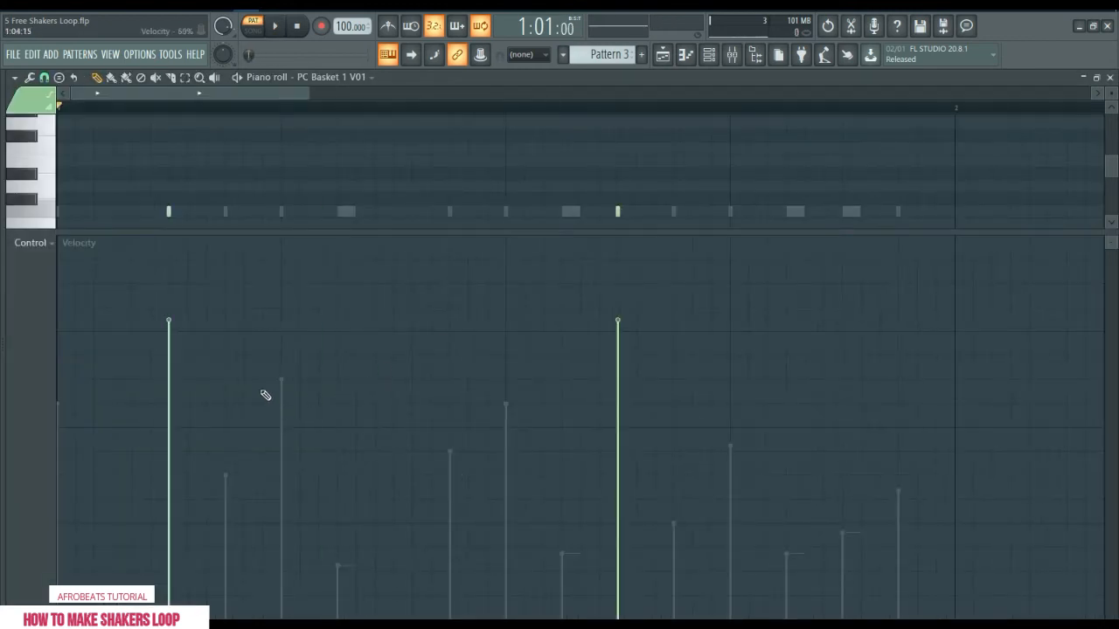
click(171, 429)
click(618, 479)
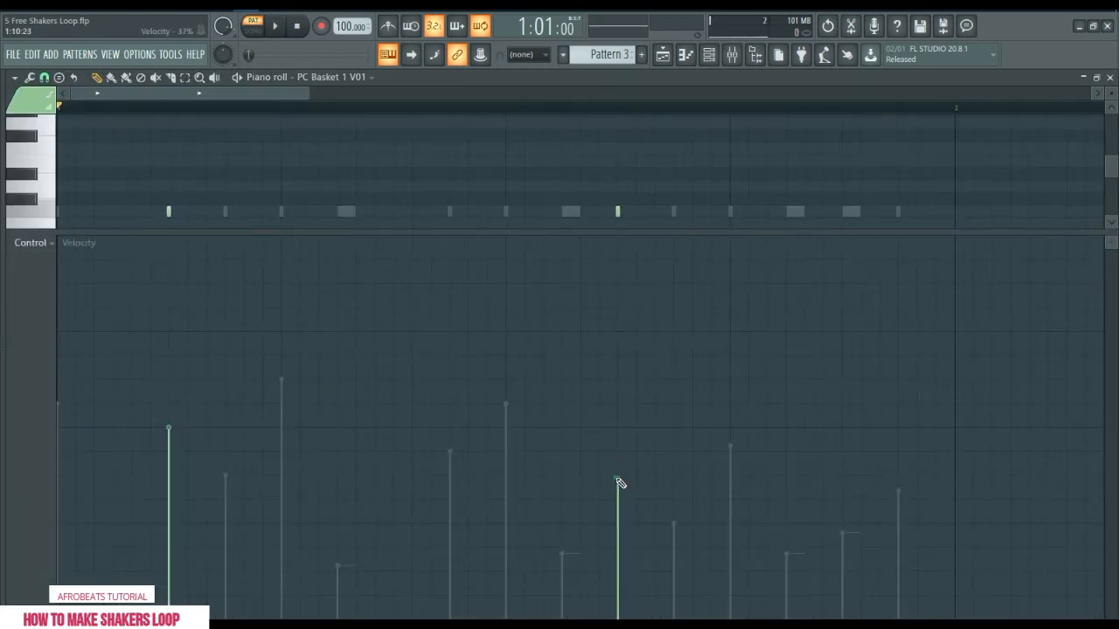
key(Escape)
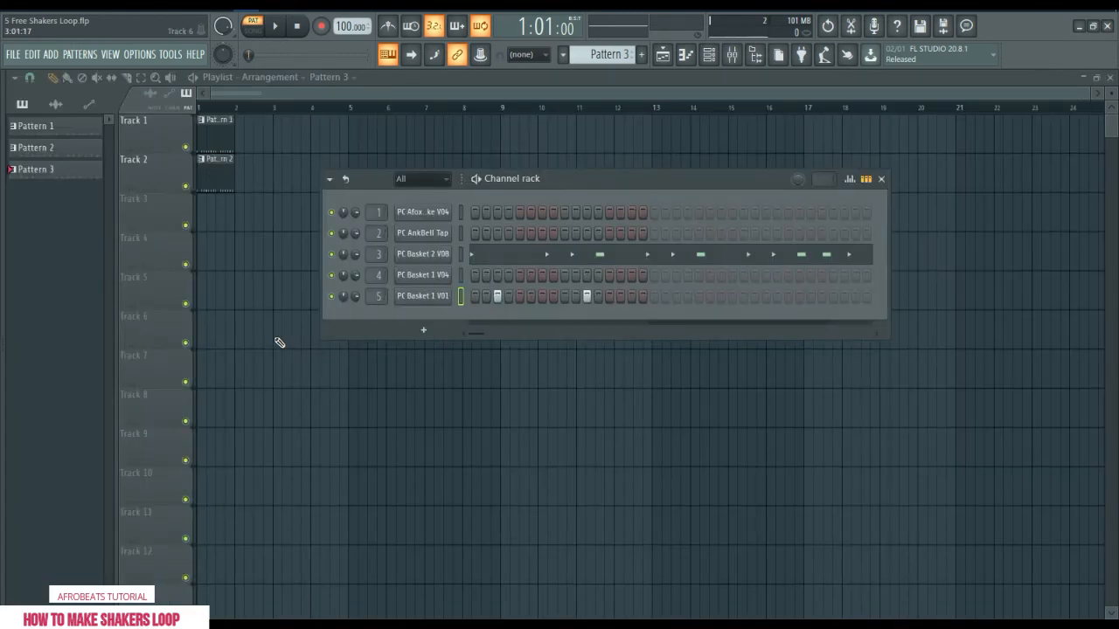
Play Pattern 3 and place it on Track 3 of the Playlist at bar 1
key(space)
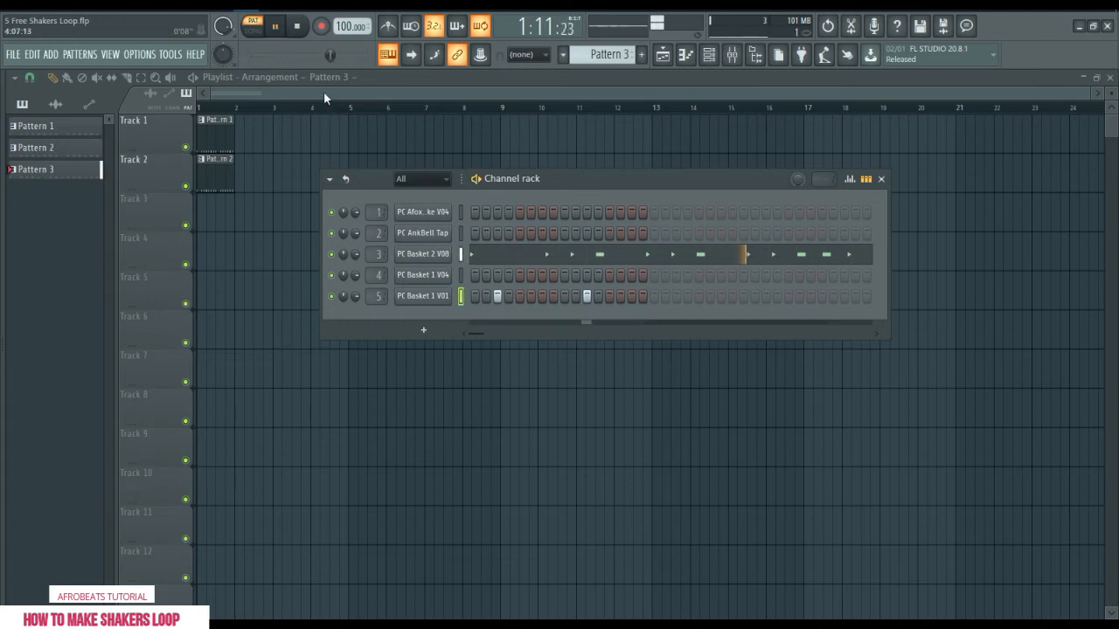
key(space)
key(F6)
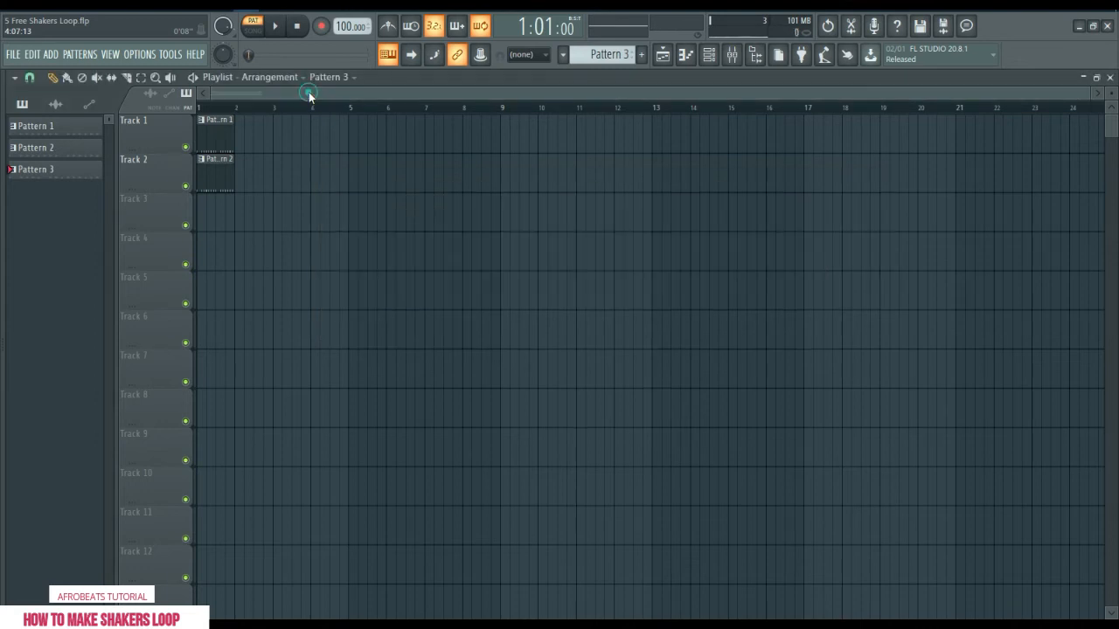
click(216, 225)
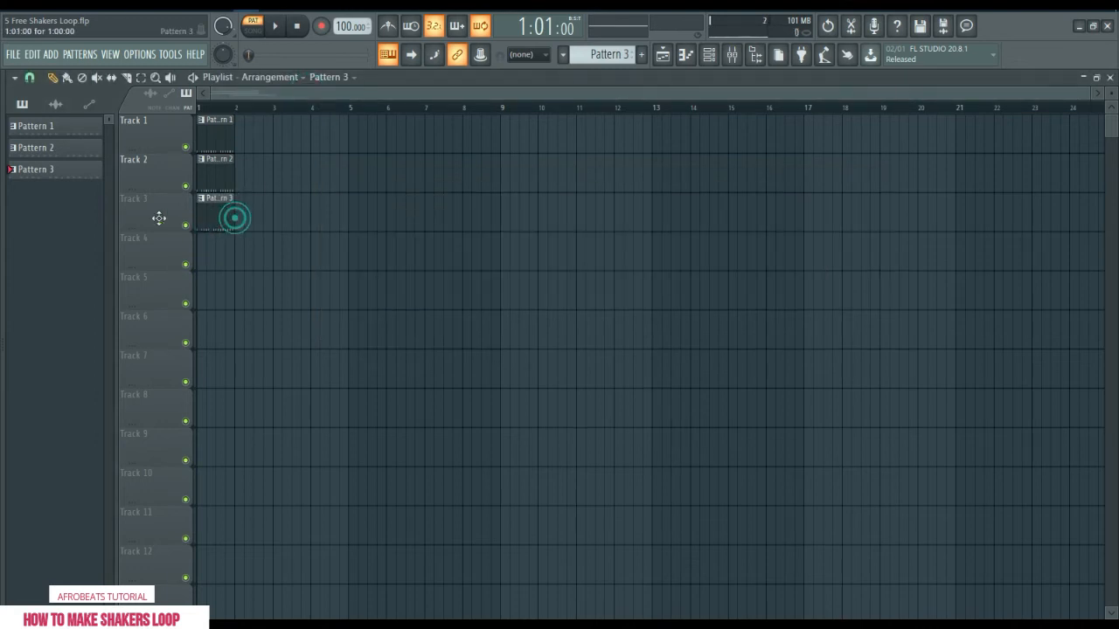
Create Pattern 4, add PC Basket 1 V04 hits on steps 3, 5, 8, 9, 12, 14 and 15, and play it
click(708, 54)
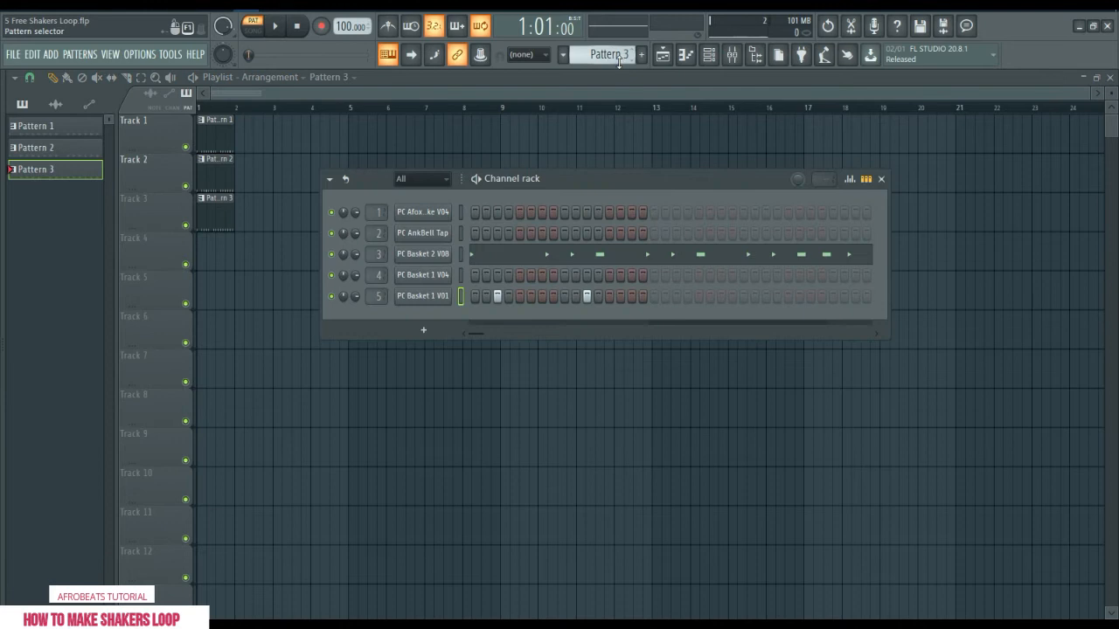
scroll(618, 55, up, 1)
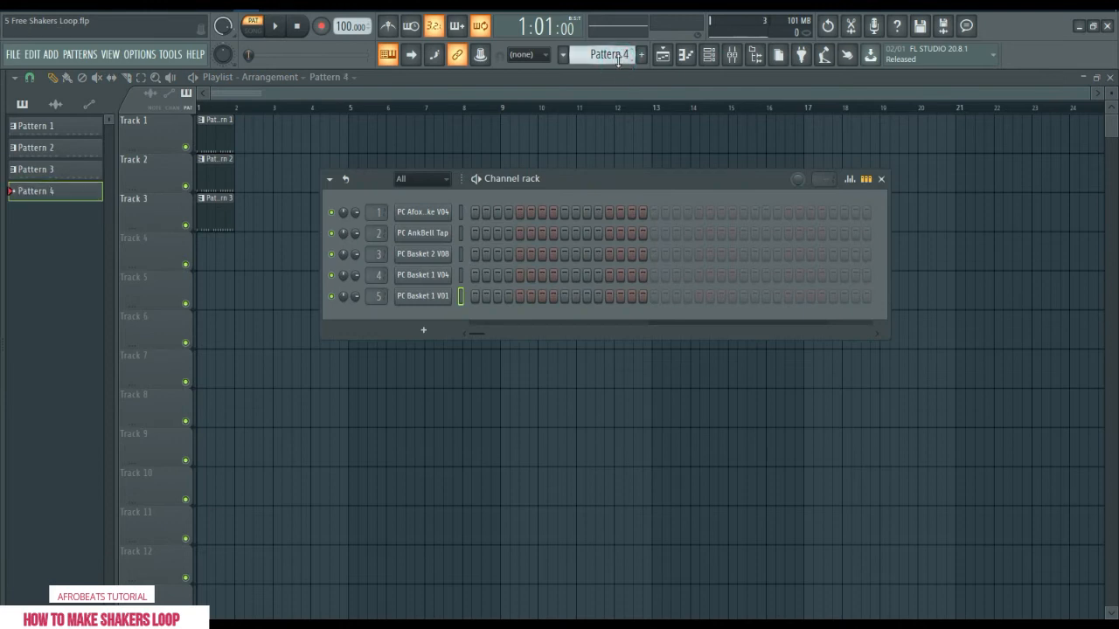
click(460, 278)
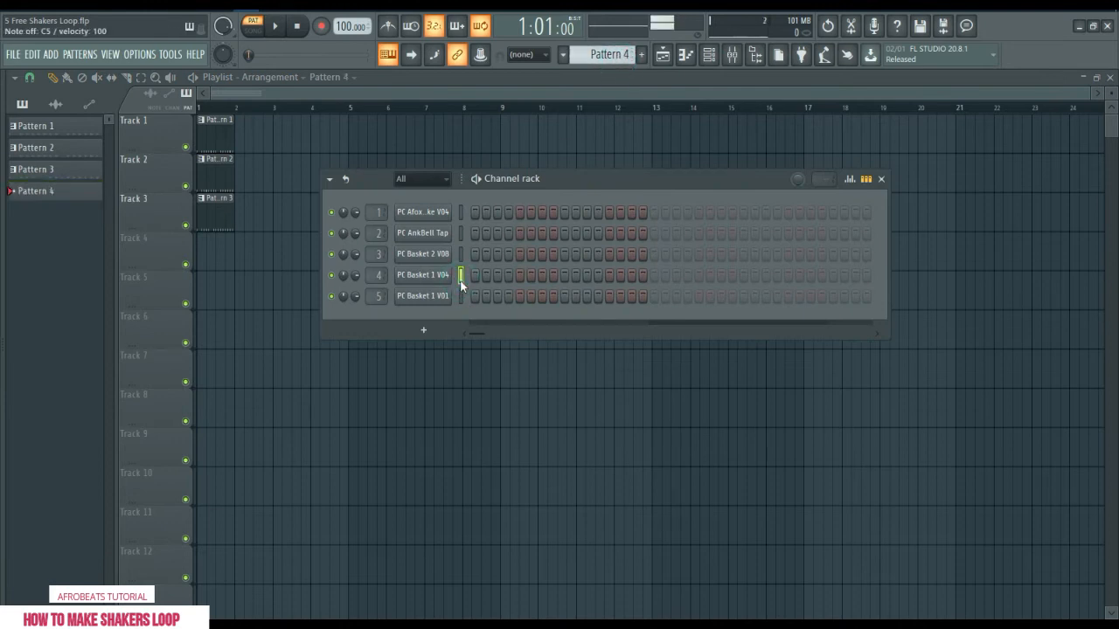
click(567, 274)
right_click(543, 275)
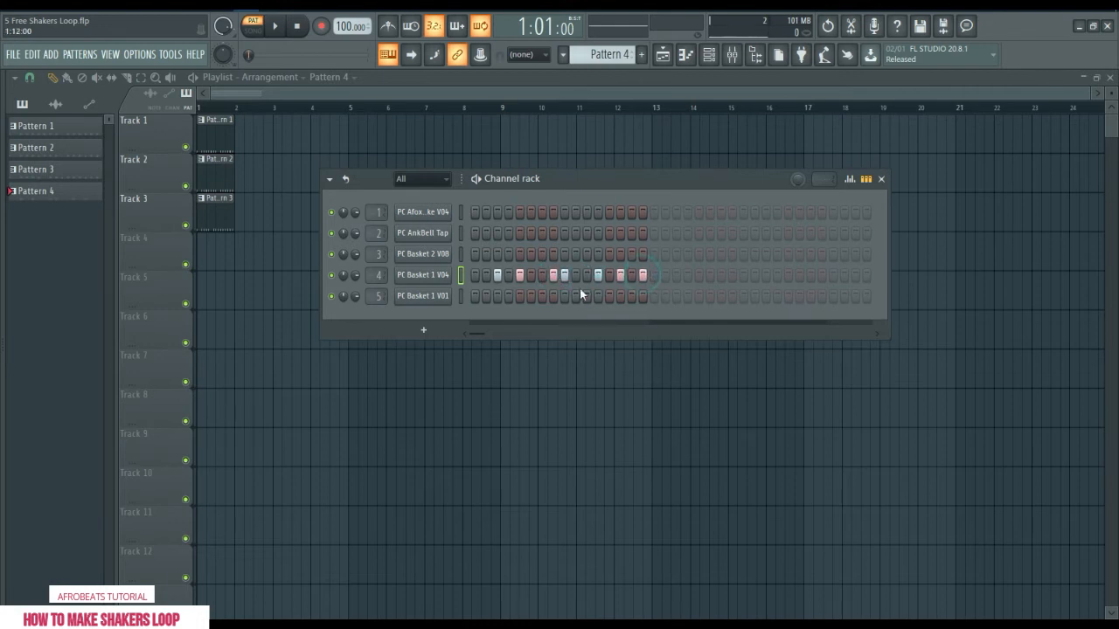
click(633, 275)
key(space)
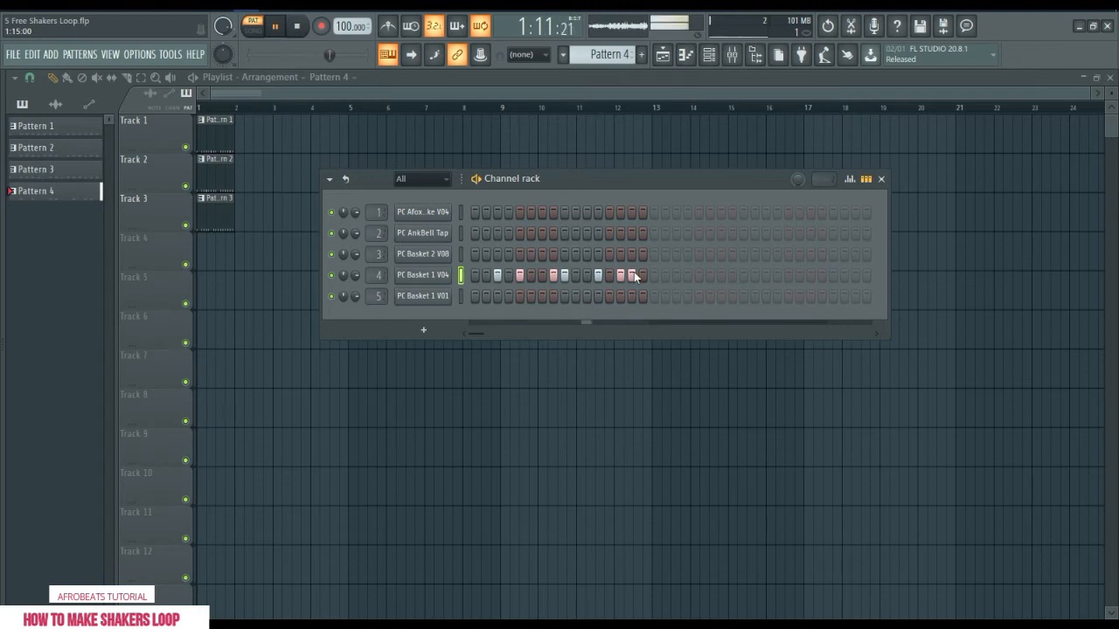
key(space)
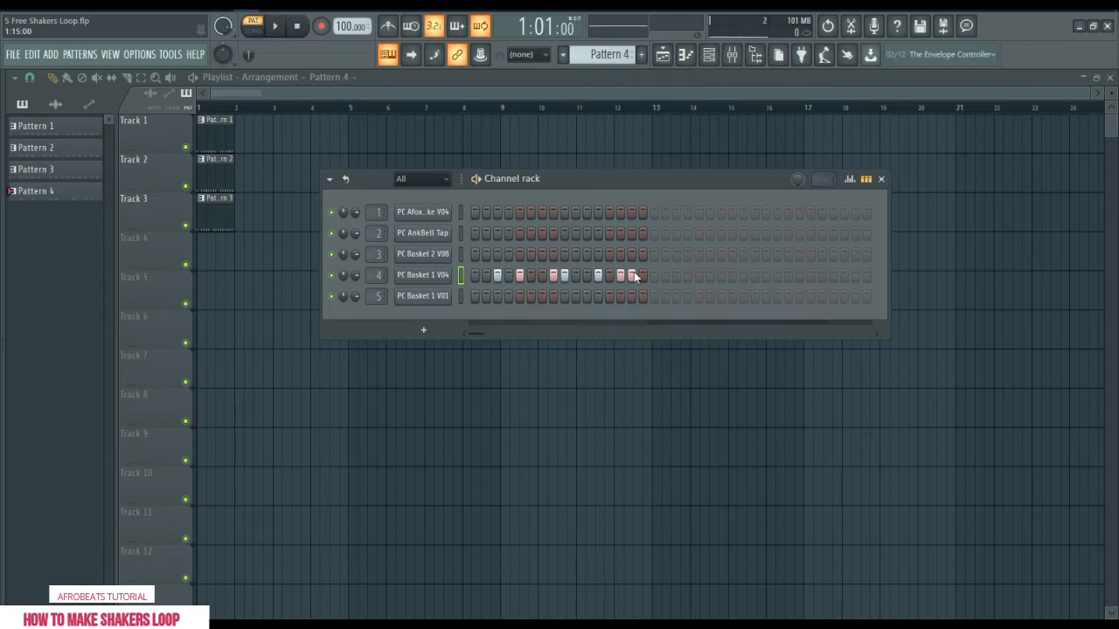
Lower the PC Basket 1 V04 velocities on steps 3 and 5 to about 37% and 62%, and add a step 4 note at about 20%
right_click(437, 280)
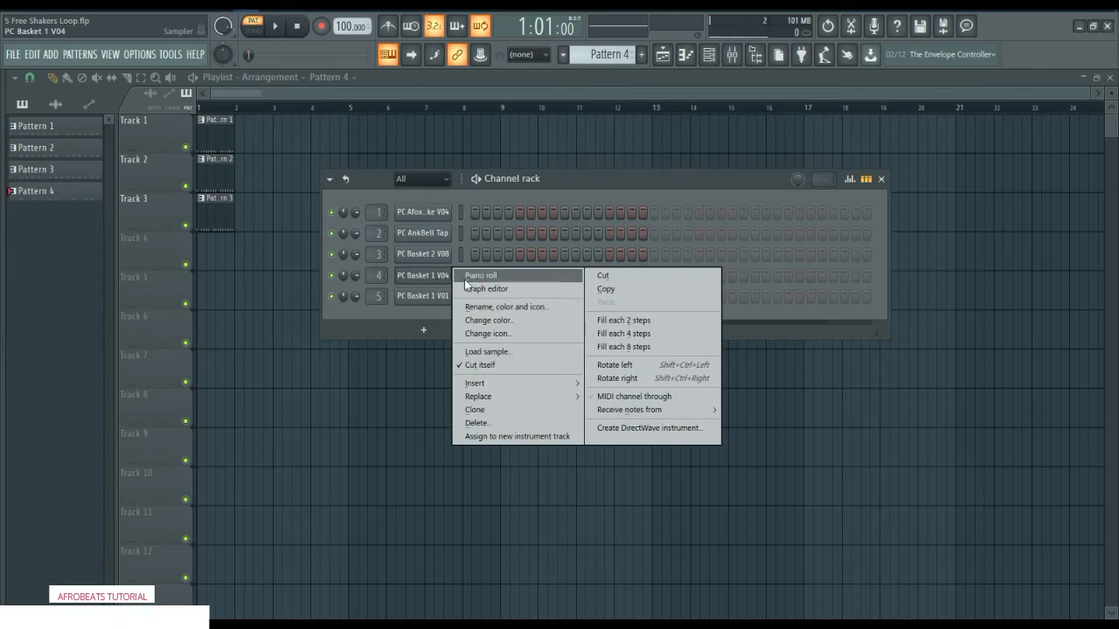
click(472, 276)
click(170, 475)
click(281, 382)
click(226, 210)
click(233, 542)
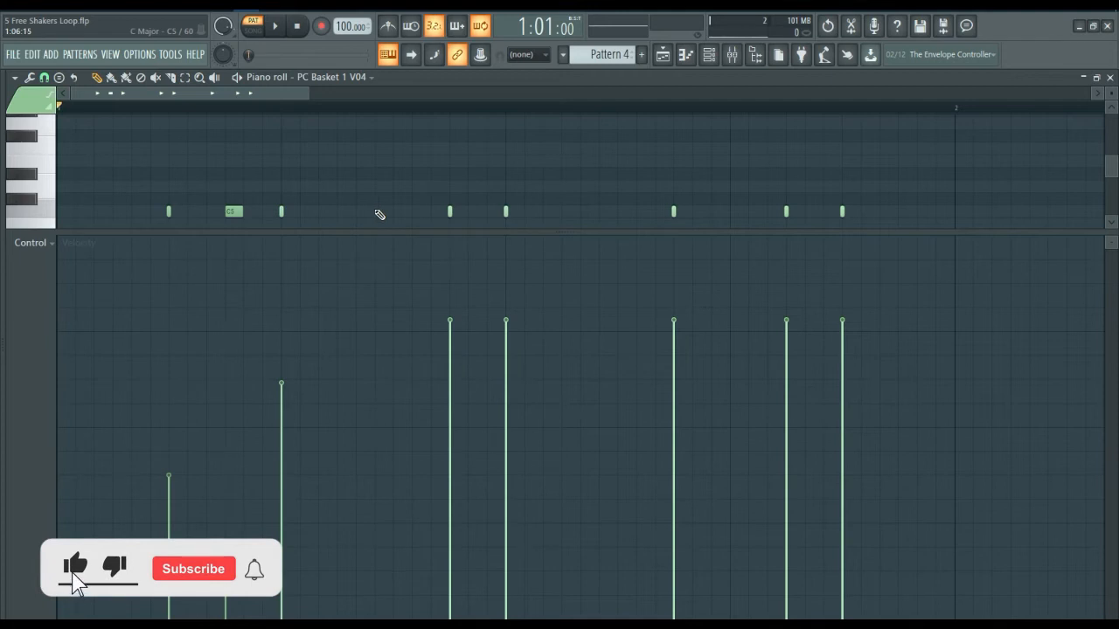
Add a PC Basket 1 V04 note on step 7 at about 20% velocity and set steps 8 and 9 to about 42% and 70%
click(399, 211)
click(450, 459)
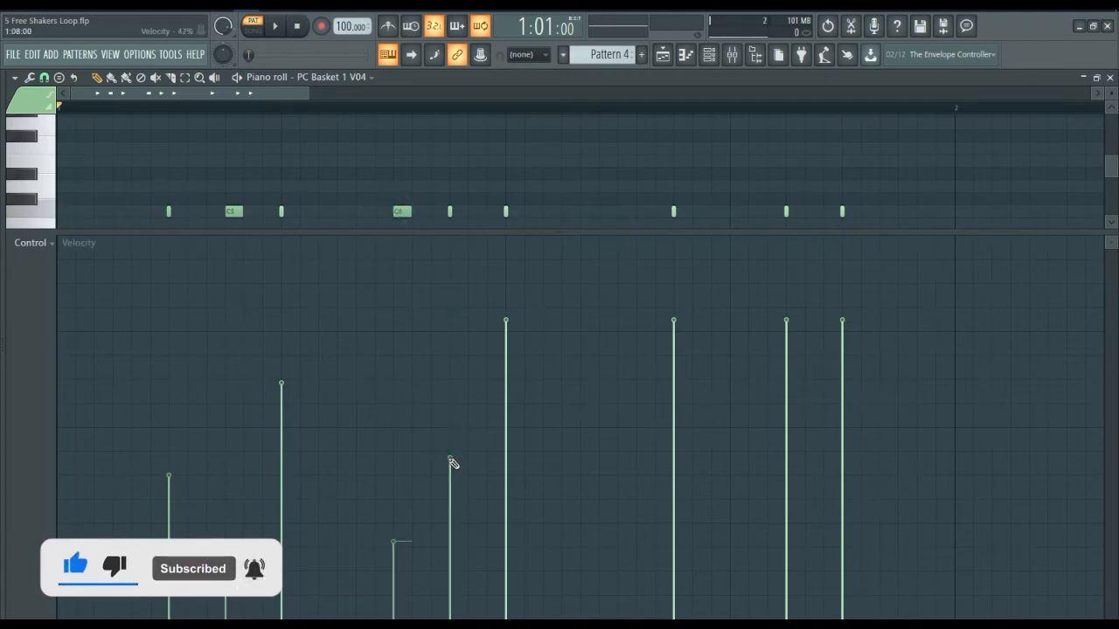
click(505, 419)
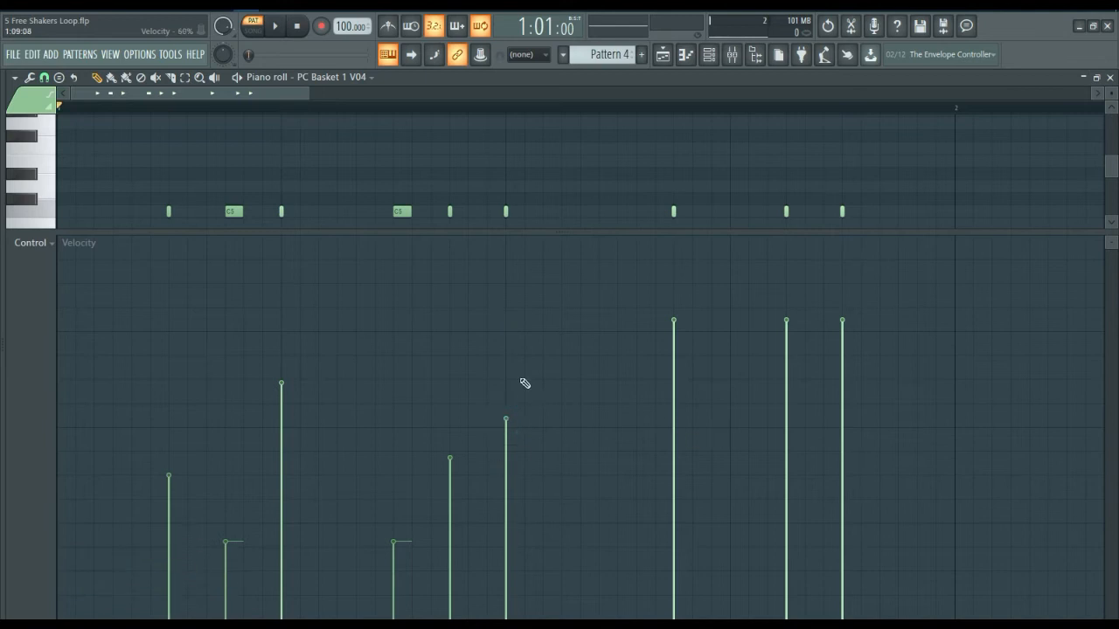
click(504, 350)
Add a step 13 note at about 27% velocity, set steps 12, 14 and 15 to about 49%, 42% and 65%, and play Pattern 4
click(672, 519)
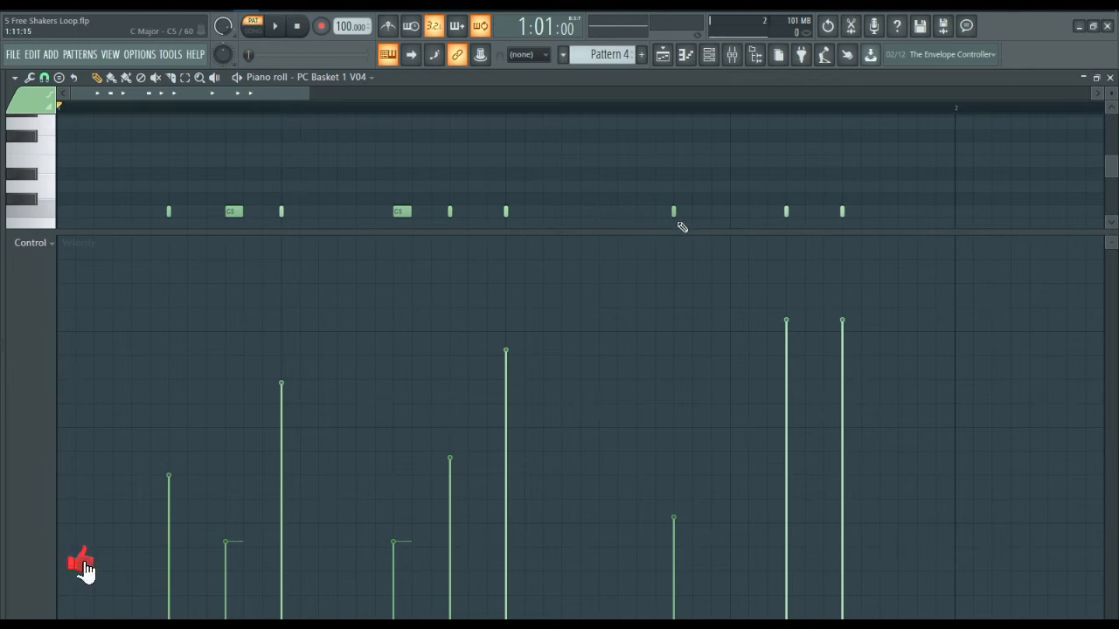
click(732, 214)
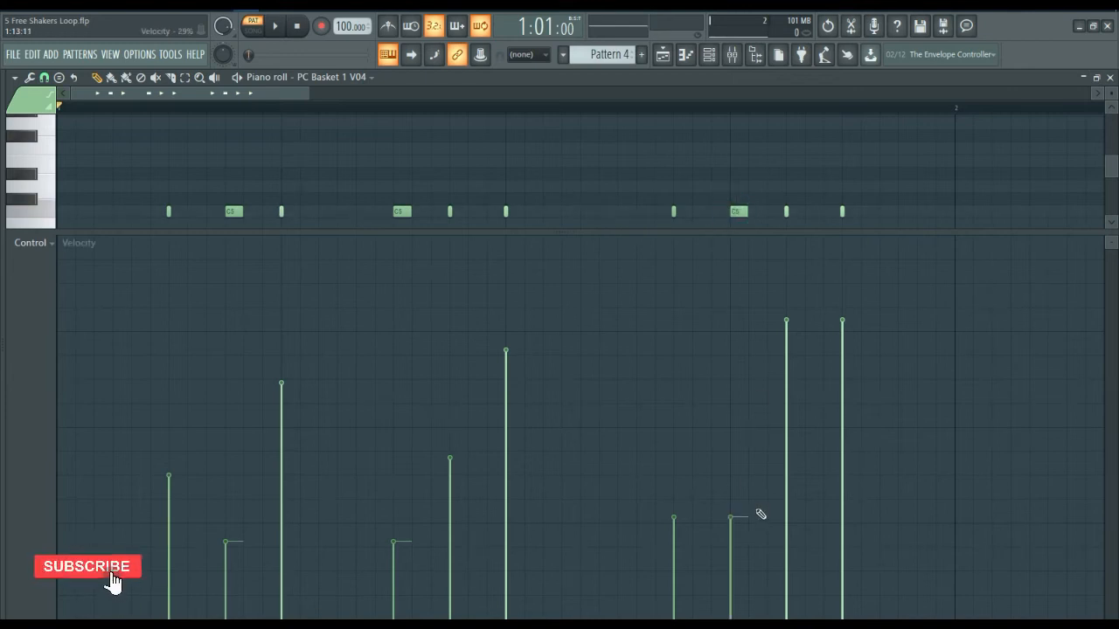
click(674, 432)
click(786, 457)
click(842, 372)
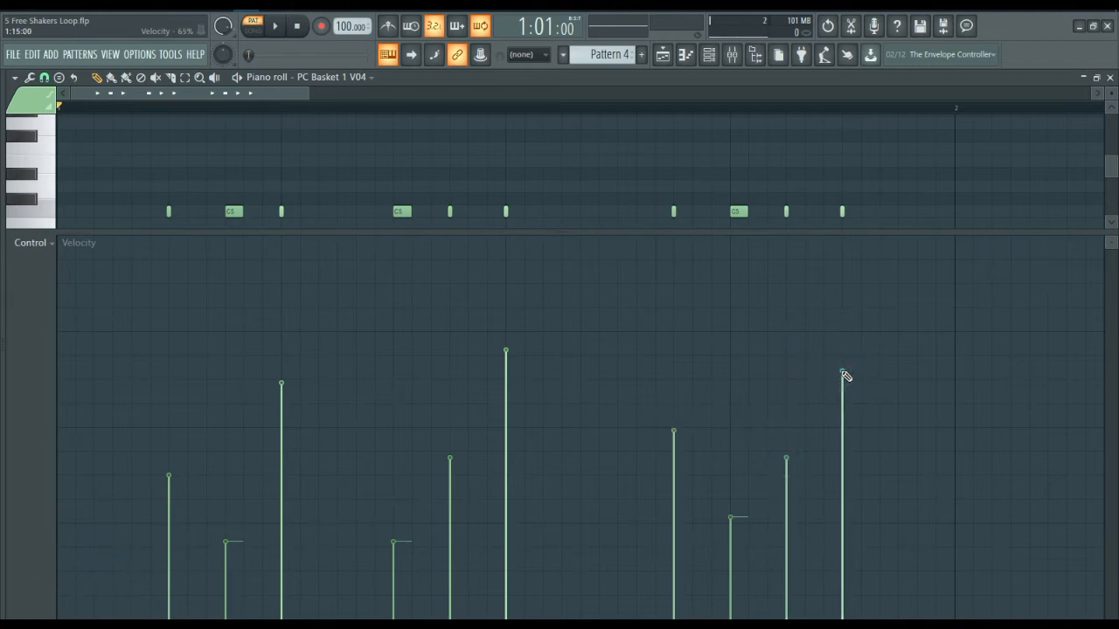
key(space)
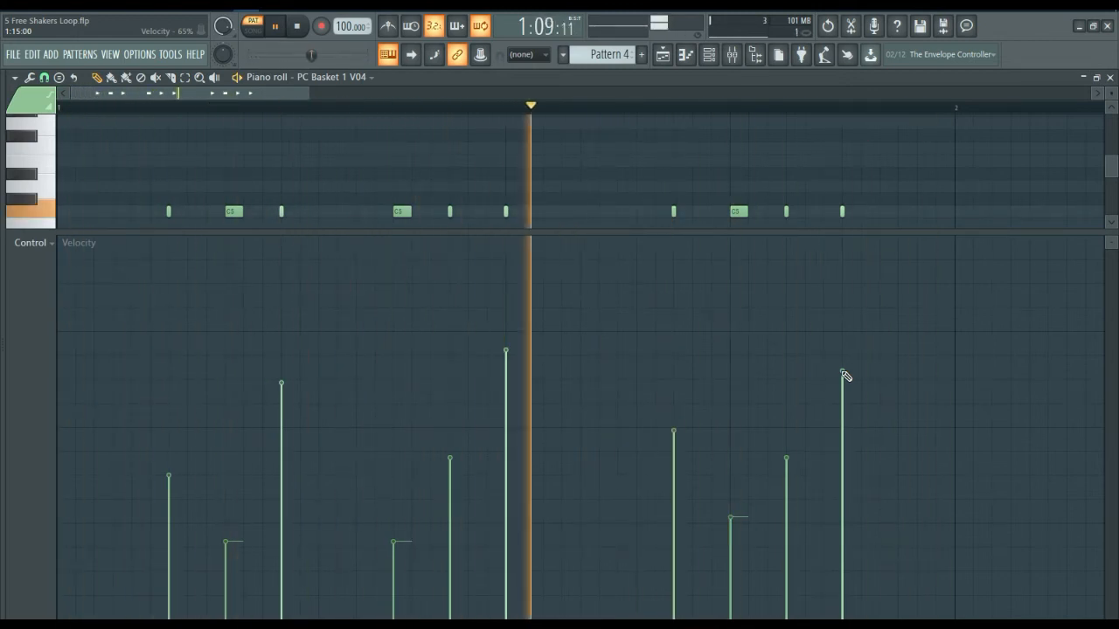
key(space)
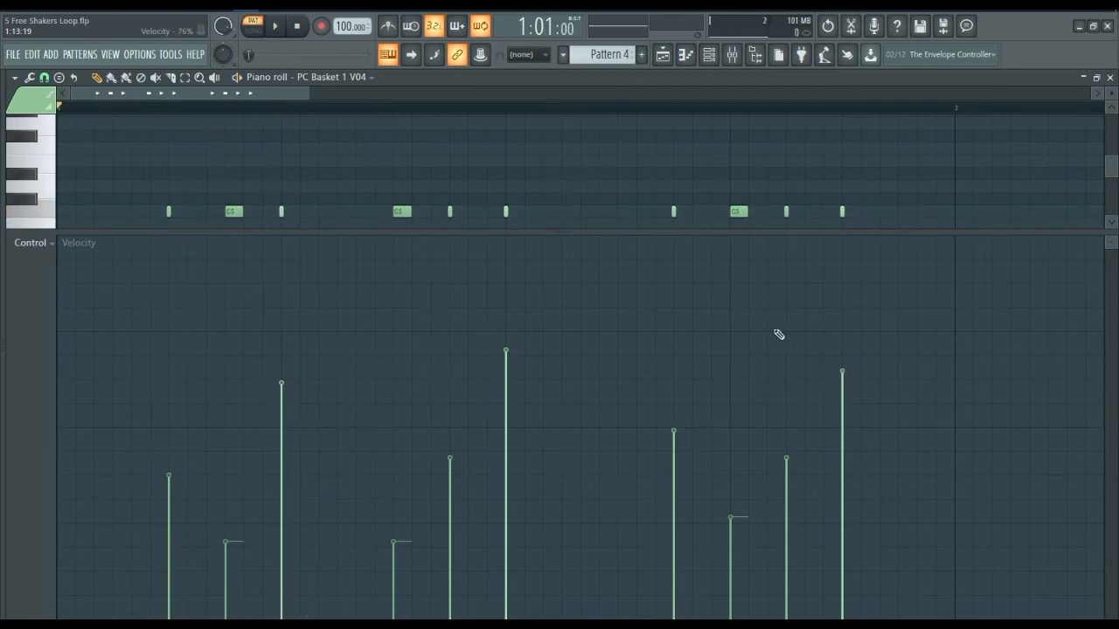
Delete the PC Basket 1 V04 note on step 14 and add one on step 16 at about 33% velocity
right_click(786, 211)
click(901, 214)
click(906, 495)
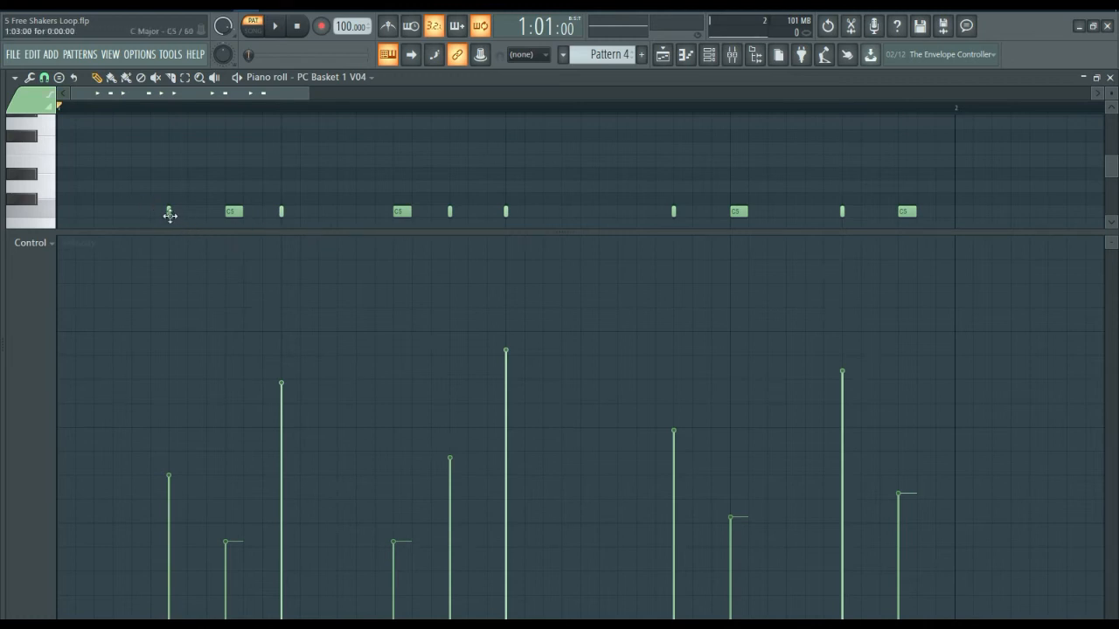
Add a PC Basket 1 V04 note on step 1 at about 33% velocity, delete the step 3 note, and play Pattern 4
click(77, 218)
right_click(169, 212)
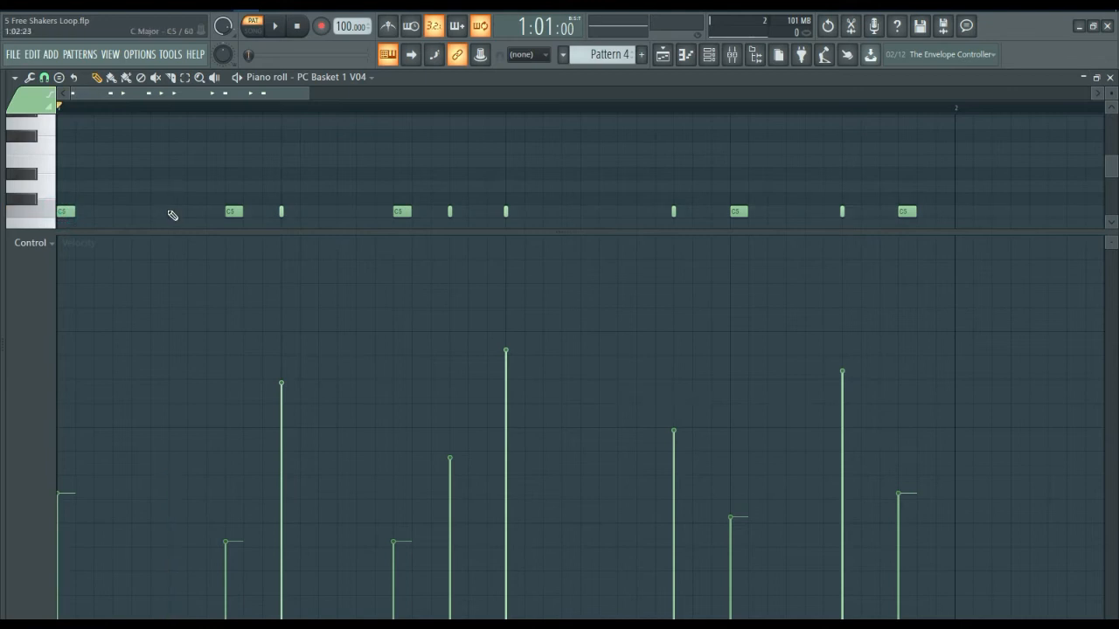
key(space)
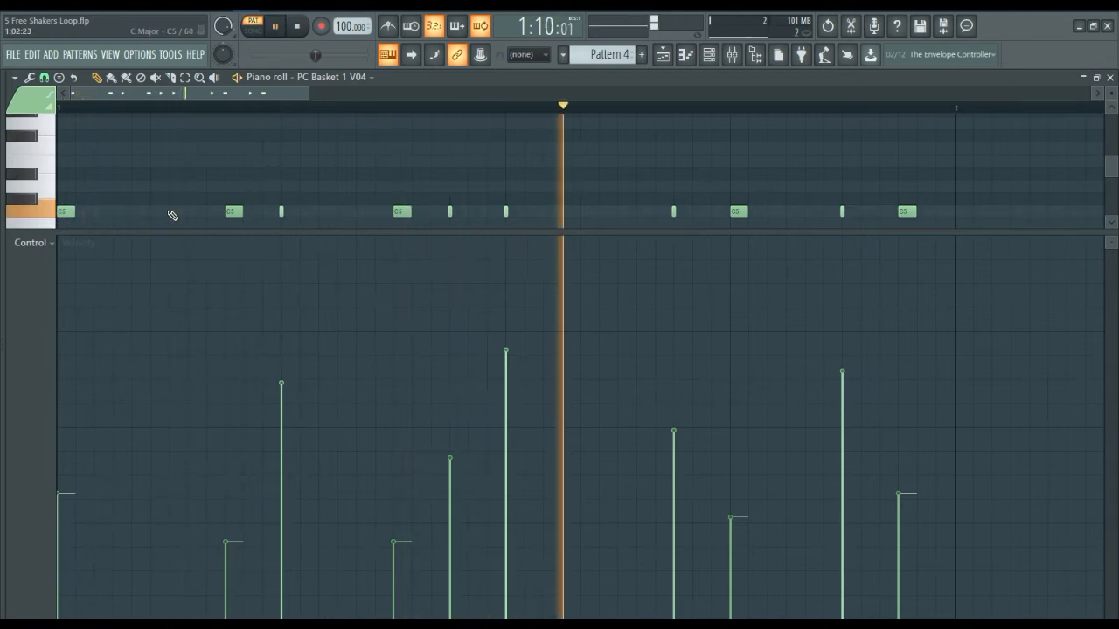
Enter PC Basket 1 V01 hits on steps 4, 7, 12 and 15 in the Channel rack and audition the pattern
click(709, 55)
key(space)
click(508, 296)
click(598, 296)
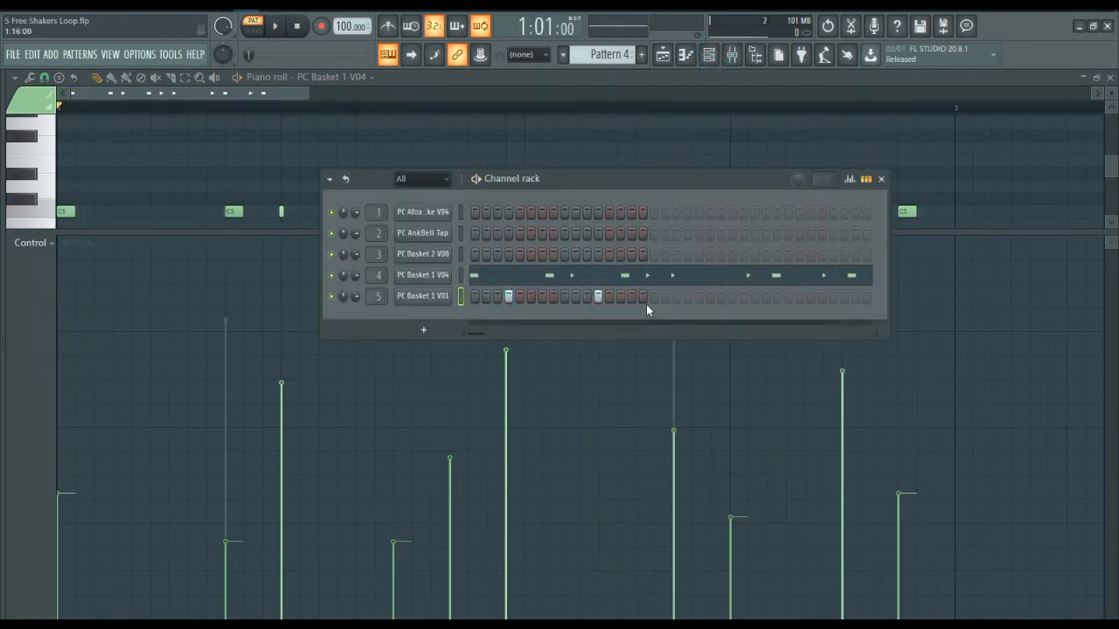
click(633, 296)
click(543, 297)
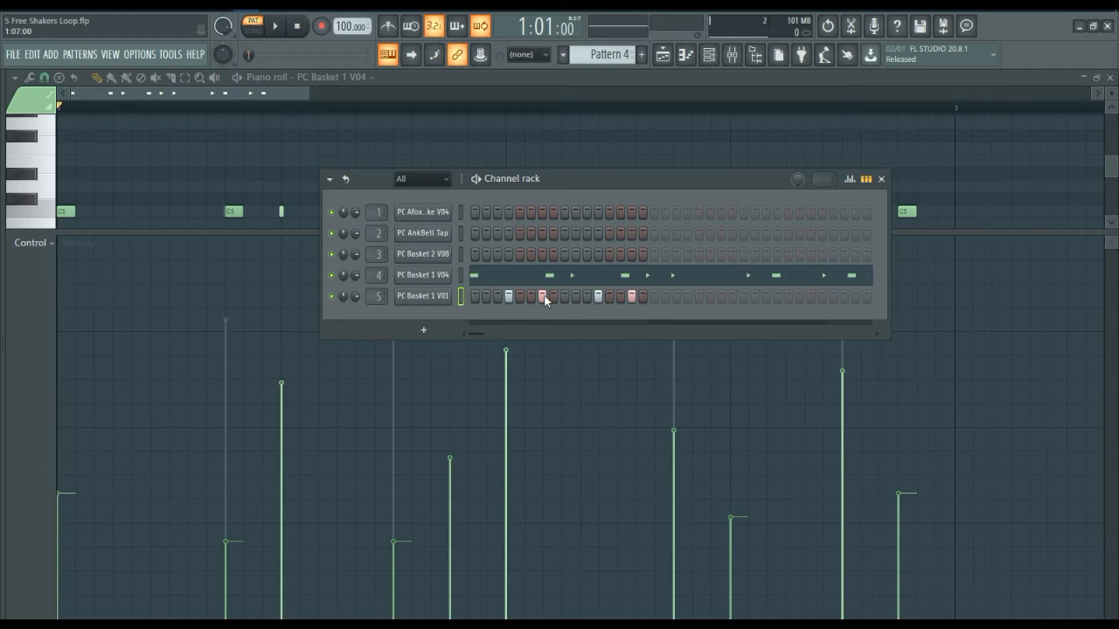
click(484, 186)
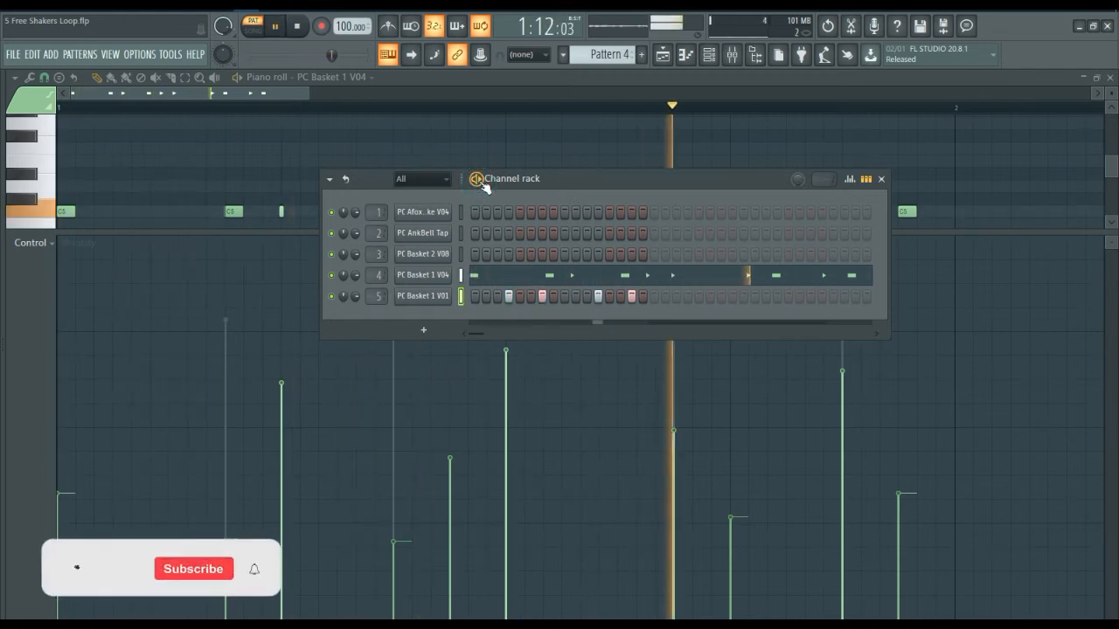
click(483, 186)
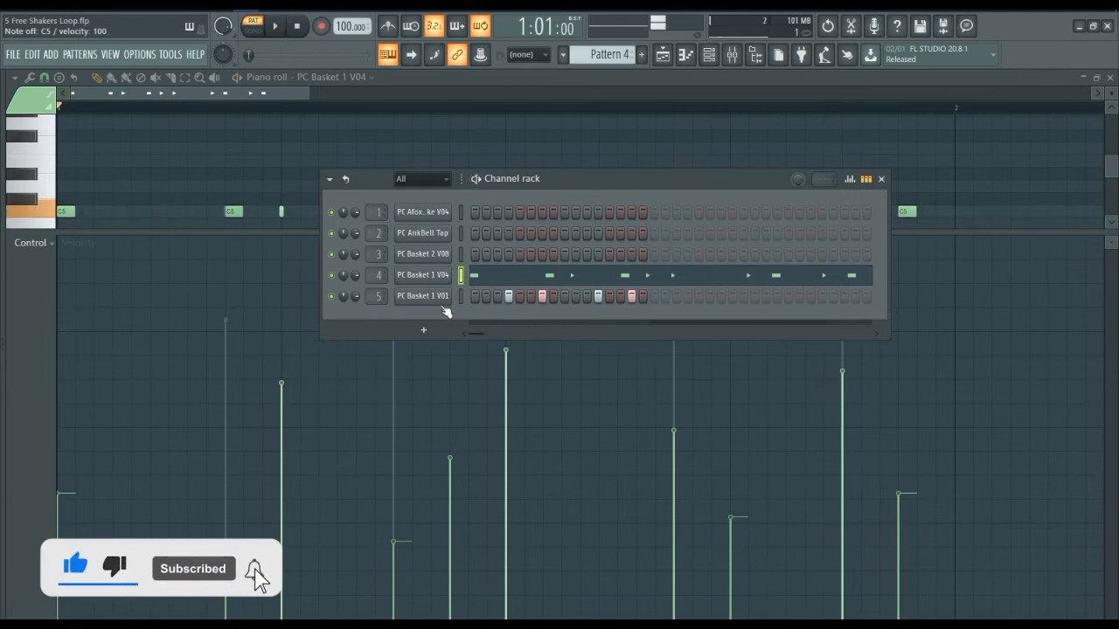
Remove the PC Basket 1 V01 hits from steps 4, 7, 12 and 15 of Pattern 4
scroll(442, 307, down, 1)
scroll(446, 312, down, 3)
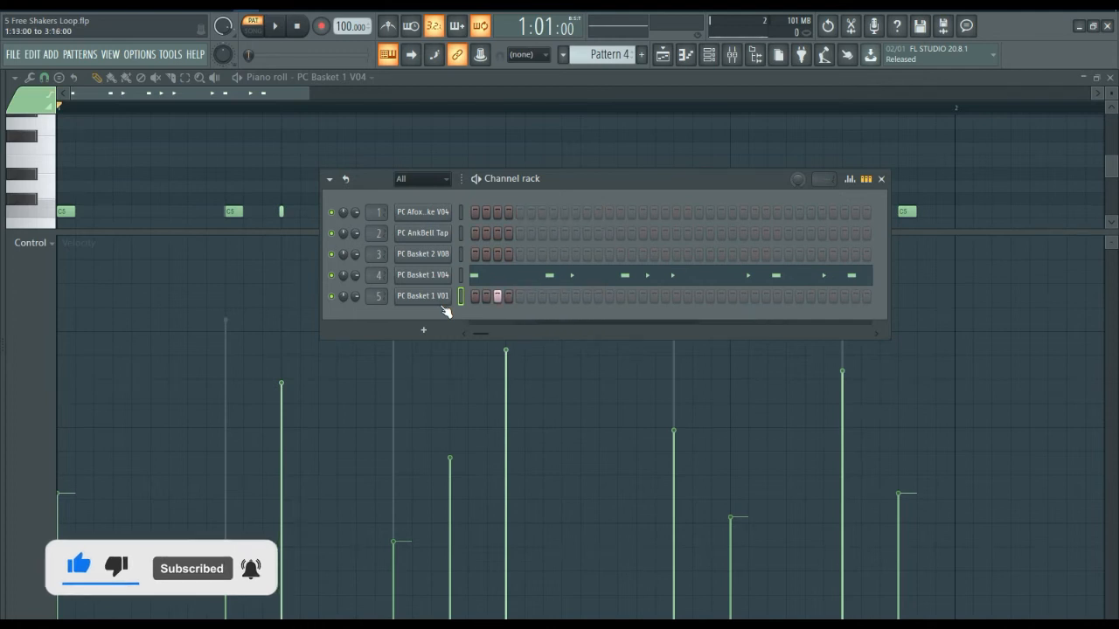
scroll(464, 334, up, 4)
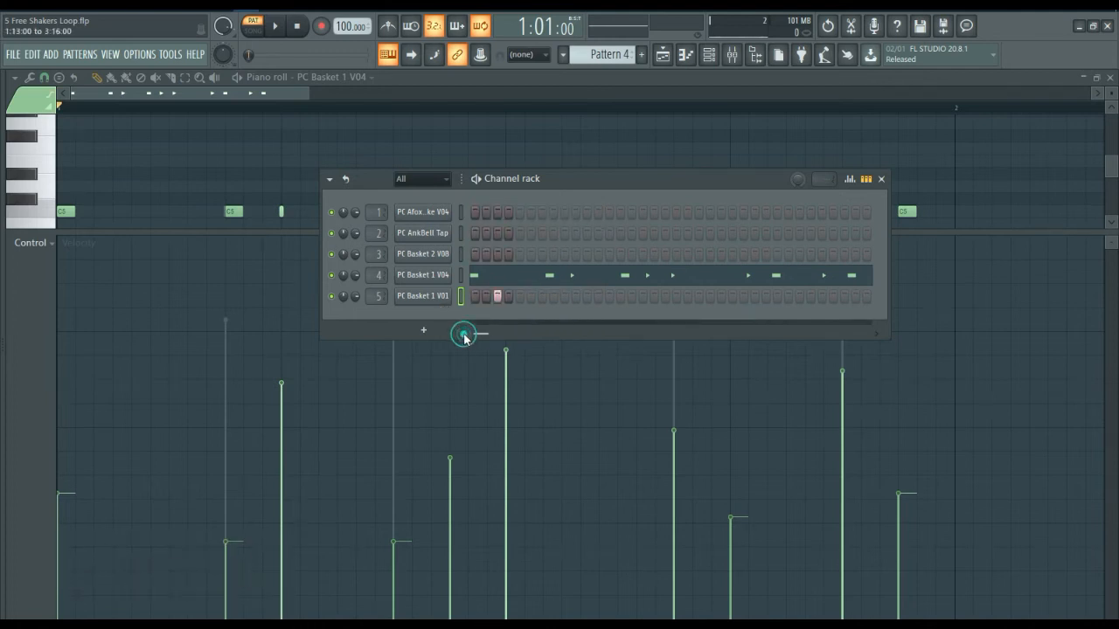
right_click(510, 294)
right_click(541, 297)
right_click(598, 297)
right_click(631, 296)
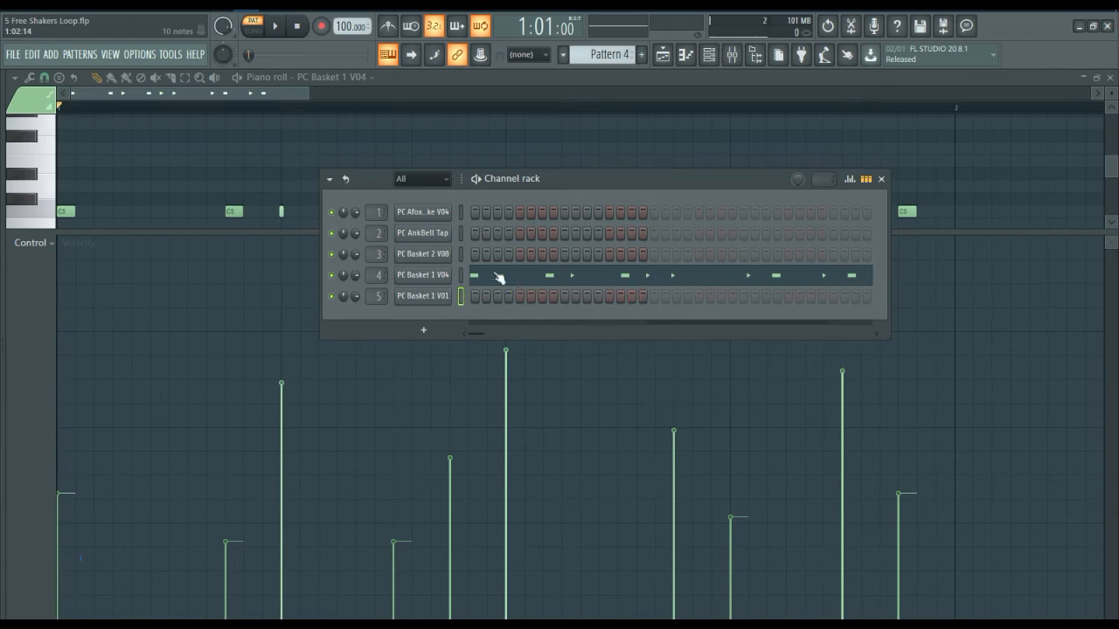
Enter PC Basket 2 V08 hits on steps 3, 11 and 15 of Pattern 4 and audition the loop
click(462, 254)
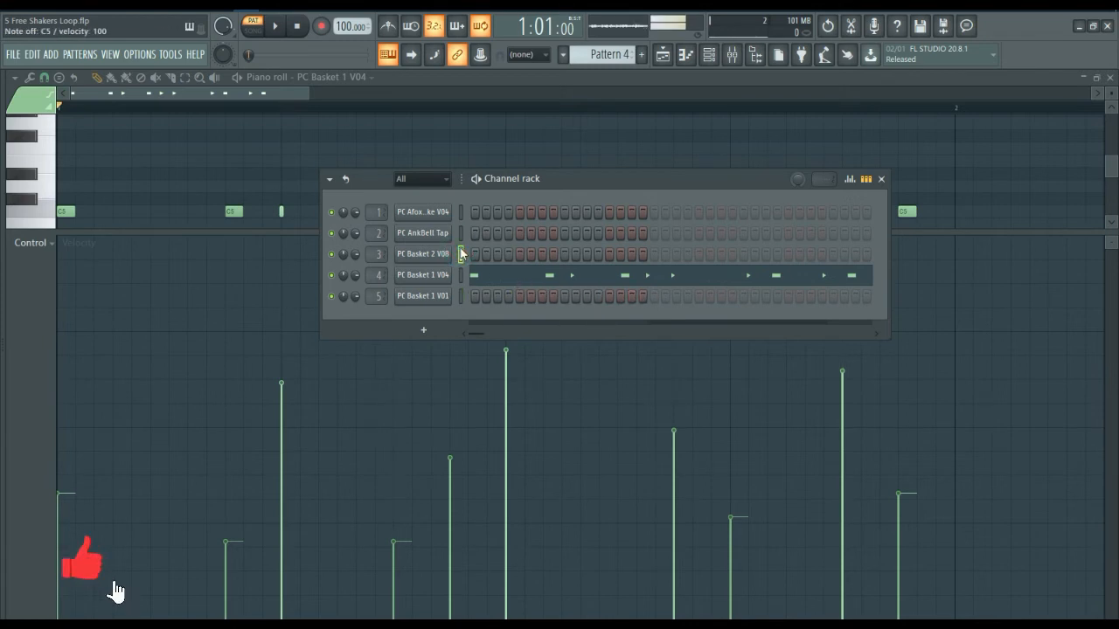
click(496, 254)
click(587, 254)
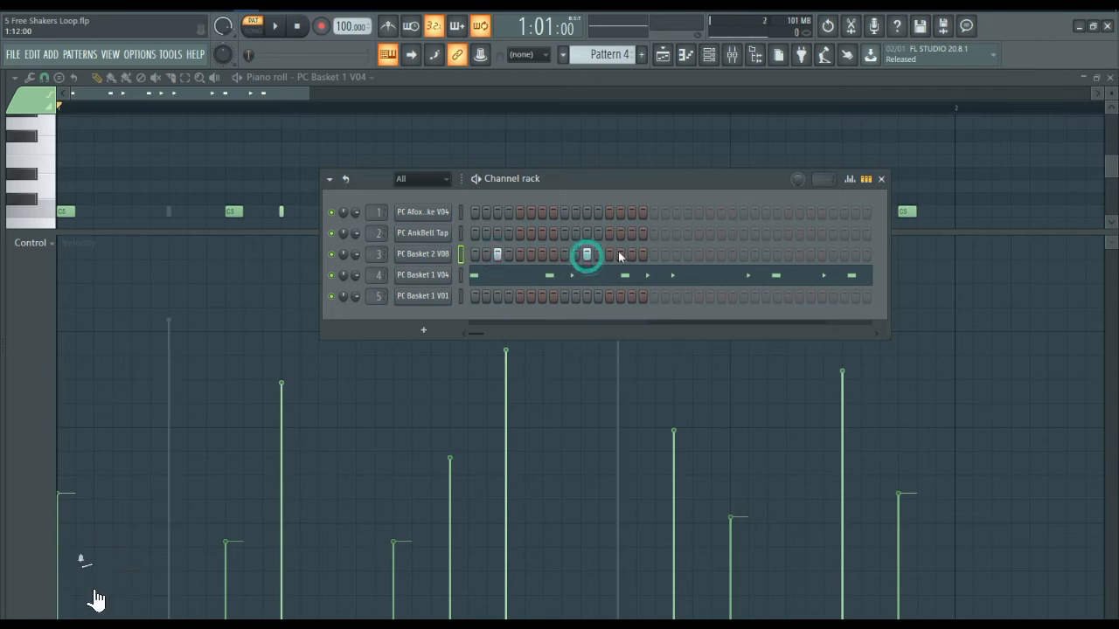
click(631, 255)
key(space)
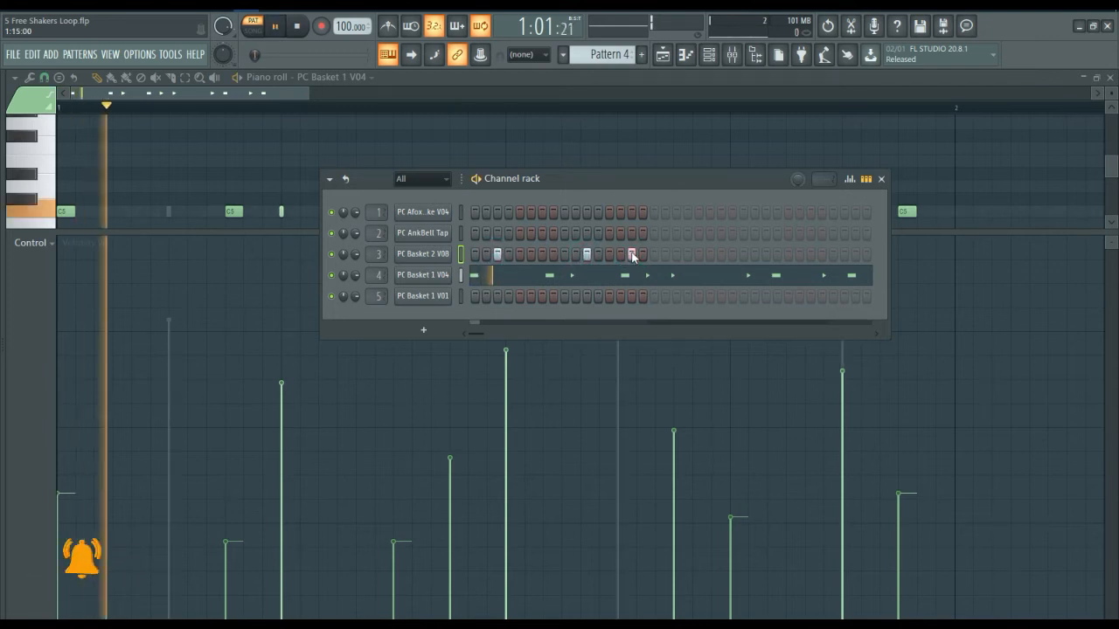
key(space)
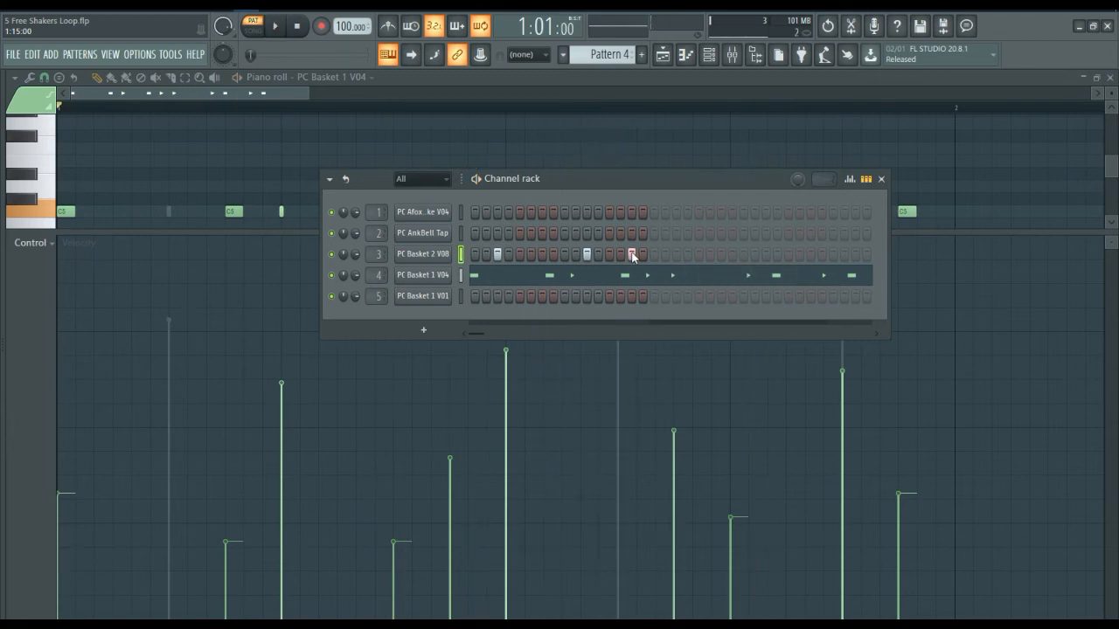
Move the PC Basket 2 V08 hit from step 11 to step 10 and audition the pattern
click(565, 255)
click(576, 254)
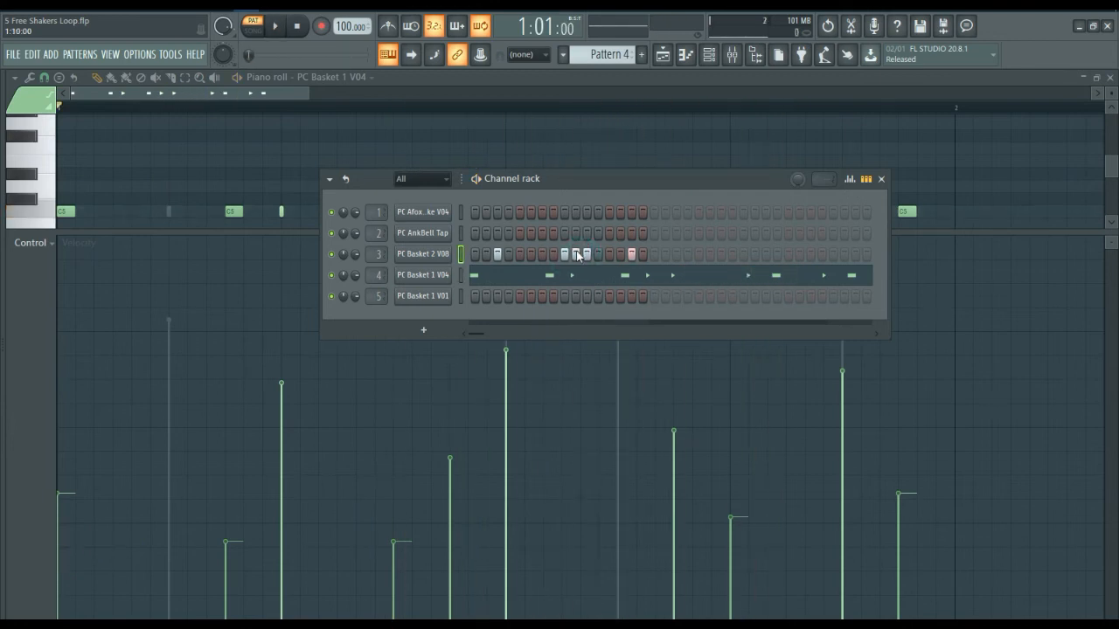
click(586, 255)
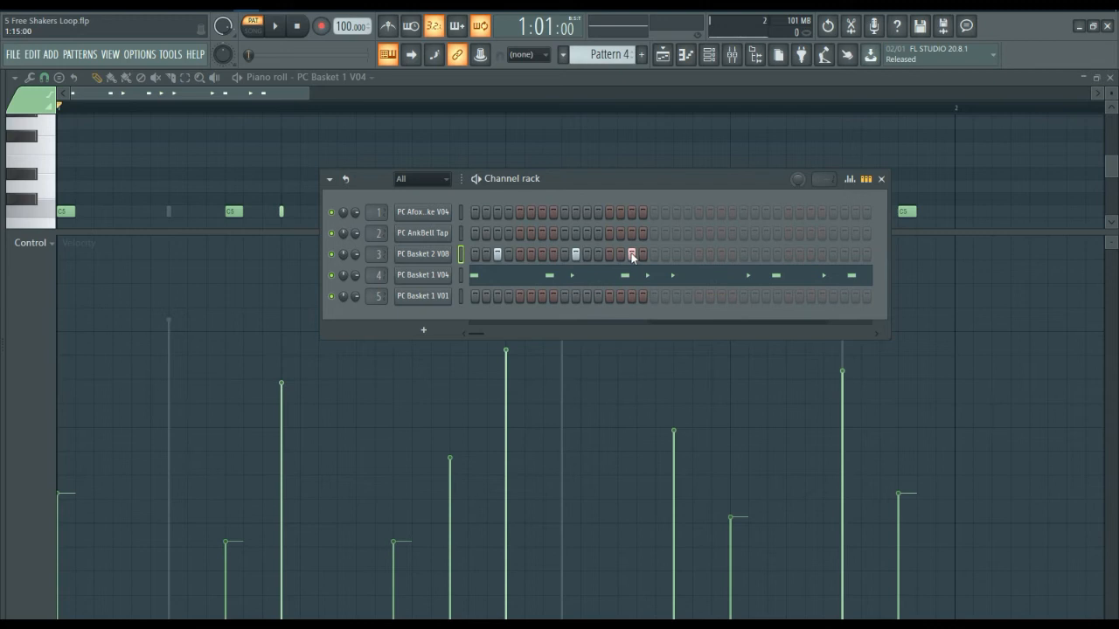
key(space)
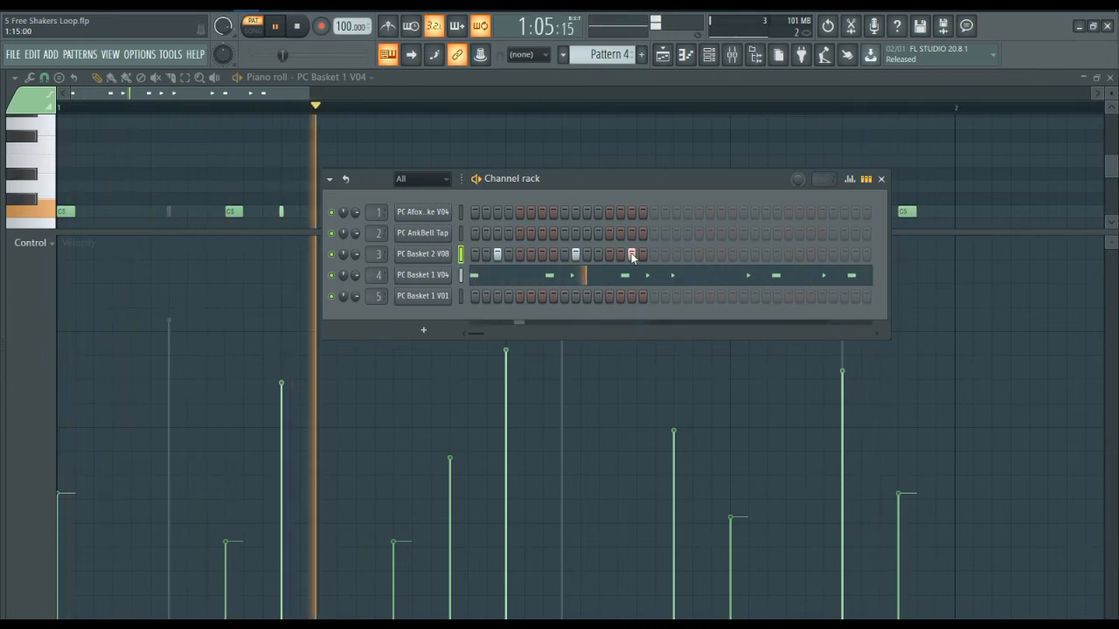
key(space)
Set the PC Basket 2 V08 velocities on steps 3, 10 and 15 to about 38%, 24% and 39%, and play Pattern 4
right_click(450, 252)
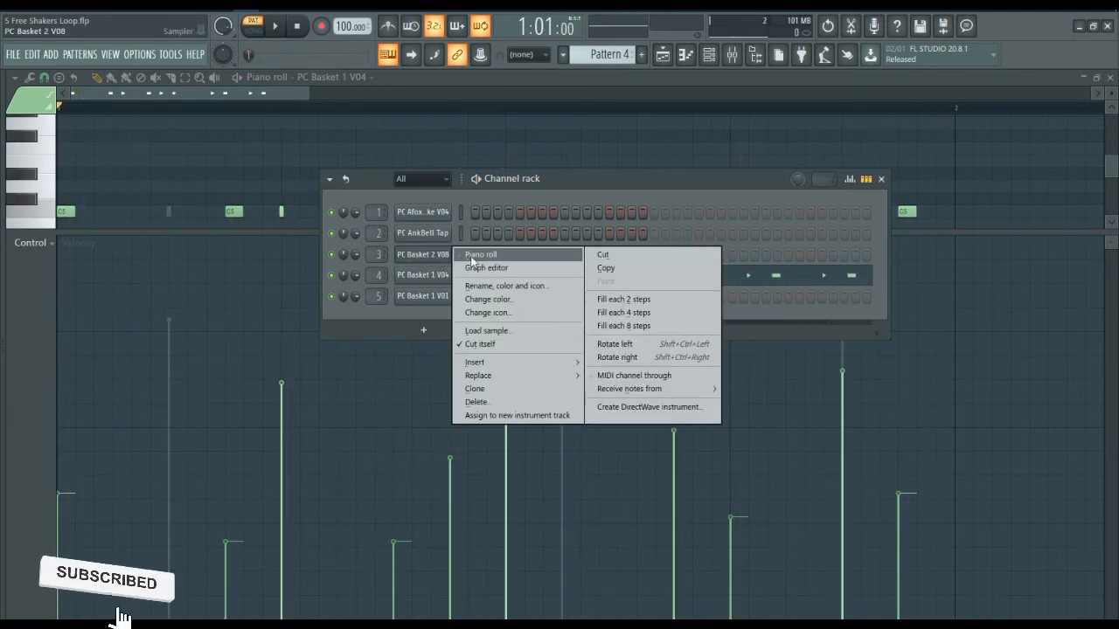
click(472, 256)
drag(237, 232, 234, 119)
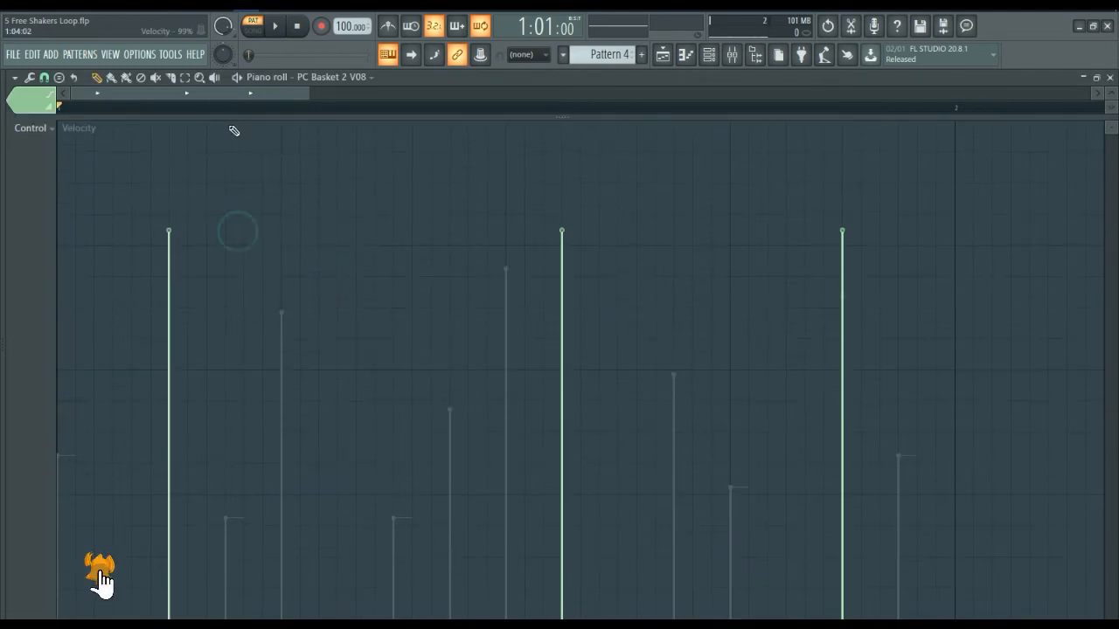
click(167, 451)
click(563, 329)
click(842, 426)
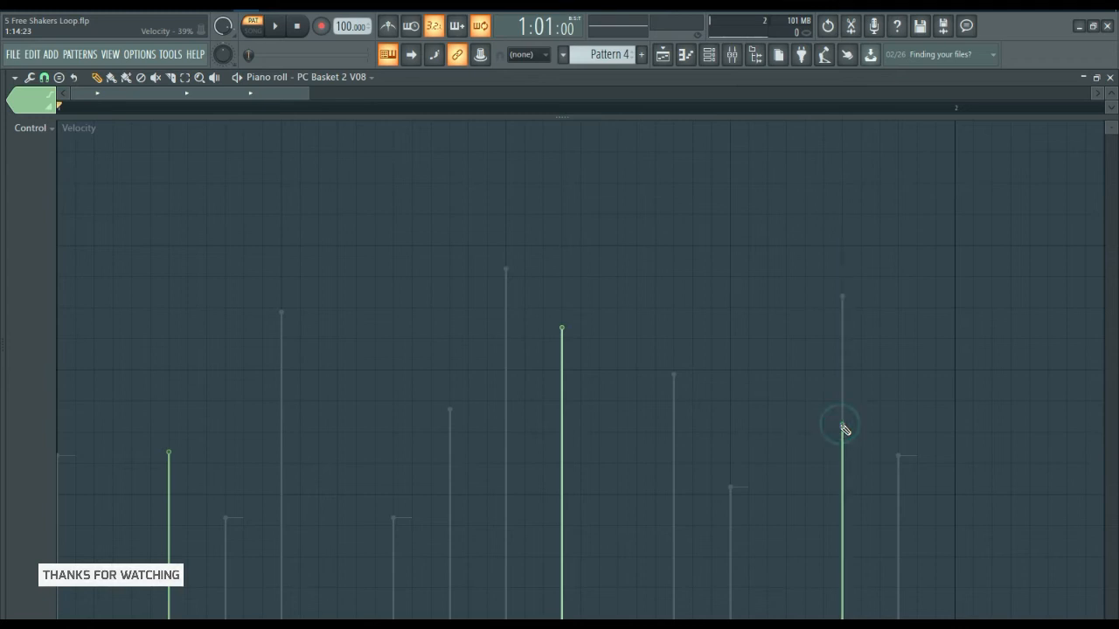
click(562, 498)
click(175, 429)
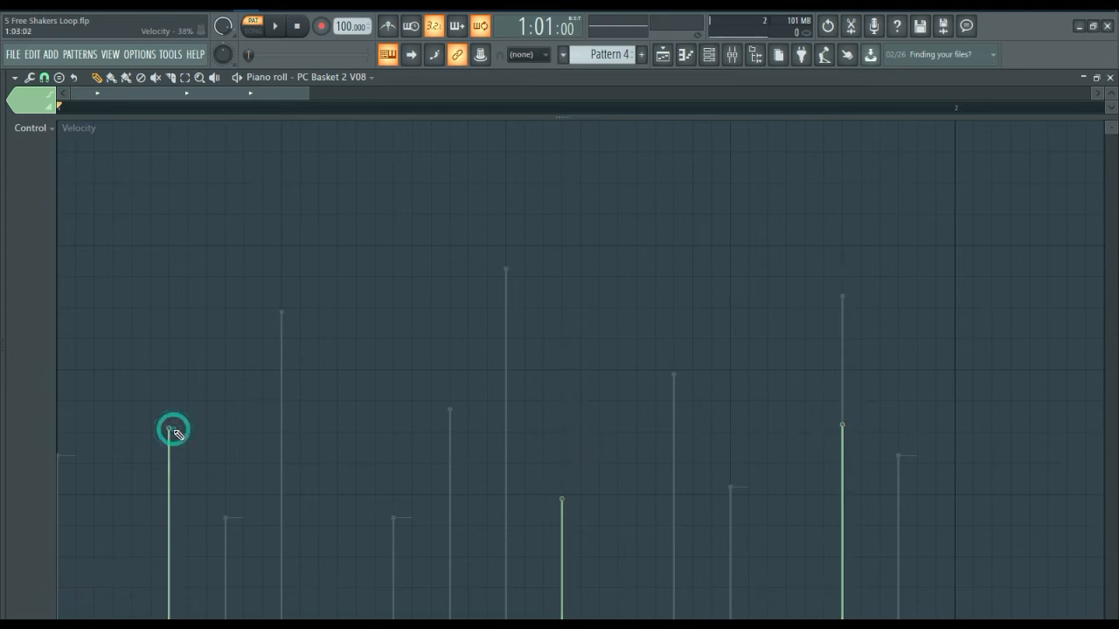
key(space)
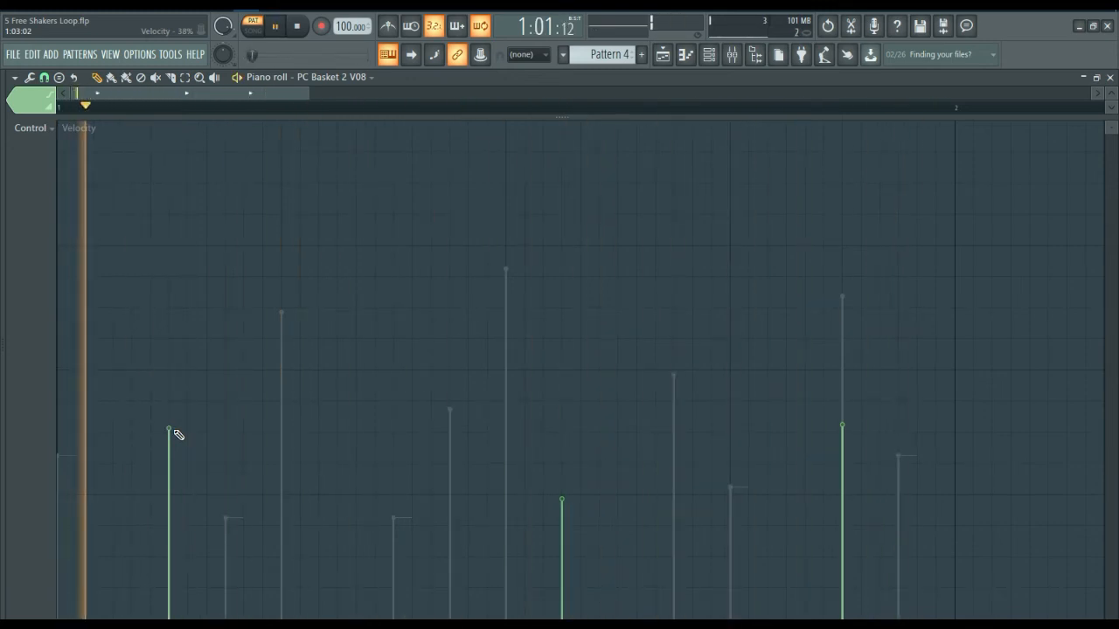
key(Escape)
key(space)
Place Pattern 4 on Track 4 at bar 1 of the Playlist
key(F6)
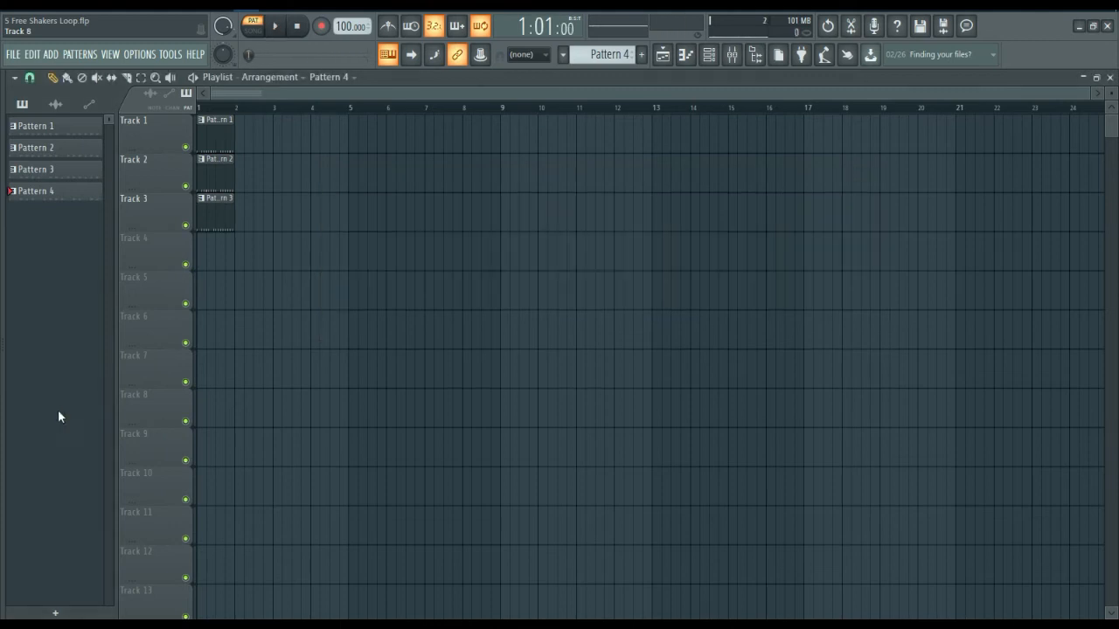
click(214, 253)
drag(233, 257, 183, 271)
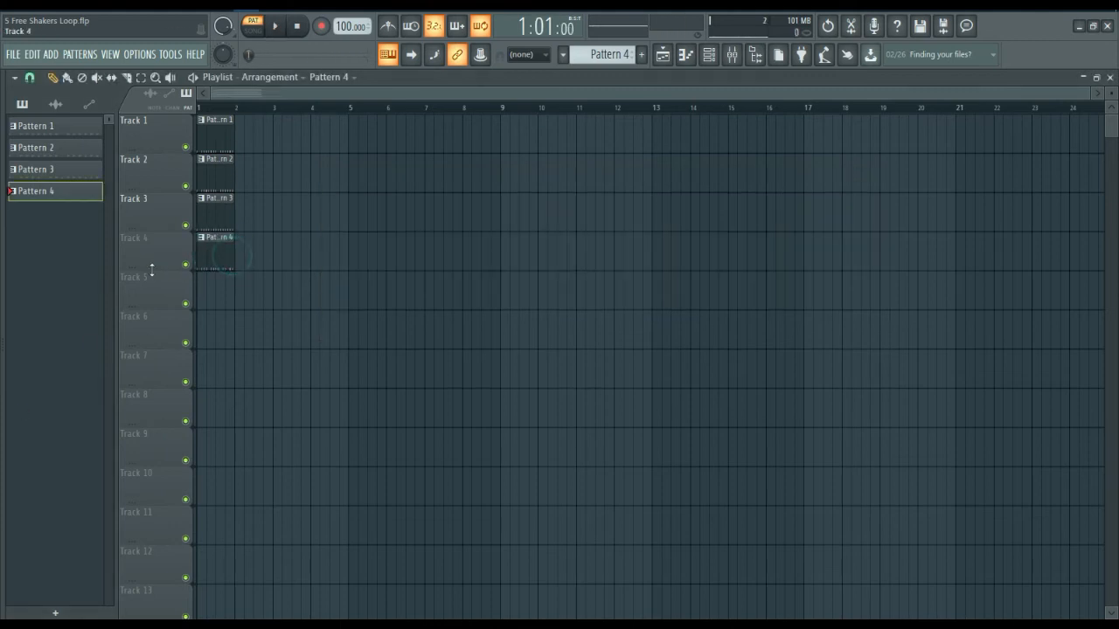
Create Pattern 5 and enter PC Basket 1 V01 hits on steps 3, 4, 7, 11, 12 and 15
click(709, 56)
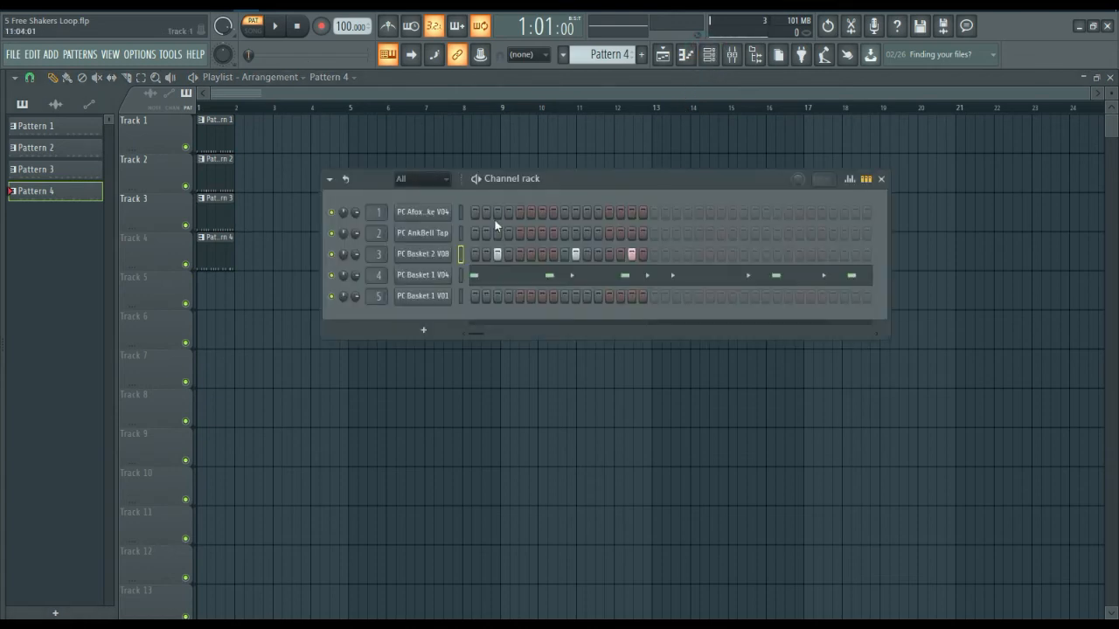
drag(604, 55, 604, 48)
click(461, 298)
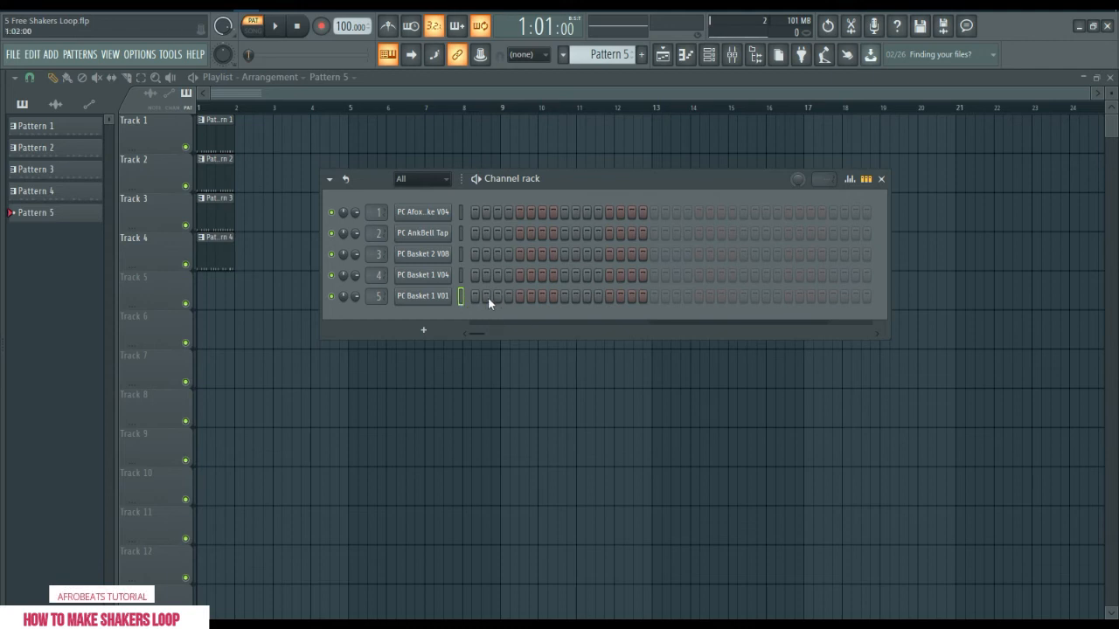
click(486, 297)
click(541, 296)
click(630, 299)
Add PC AnkBell Tap hits on steps 8 and 16 and PC Basket 2 V08 hits on steps 4 and 12, and audition Pattern 5
click(553, 234)
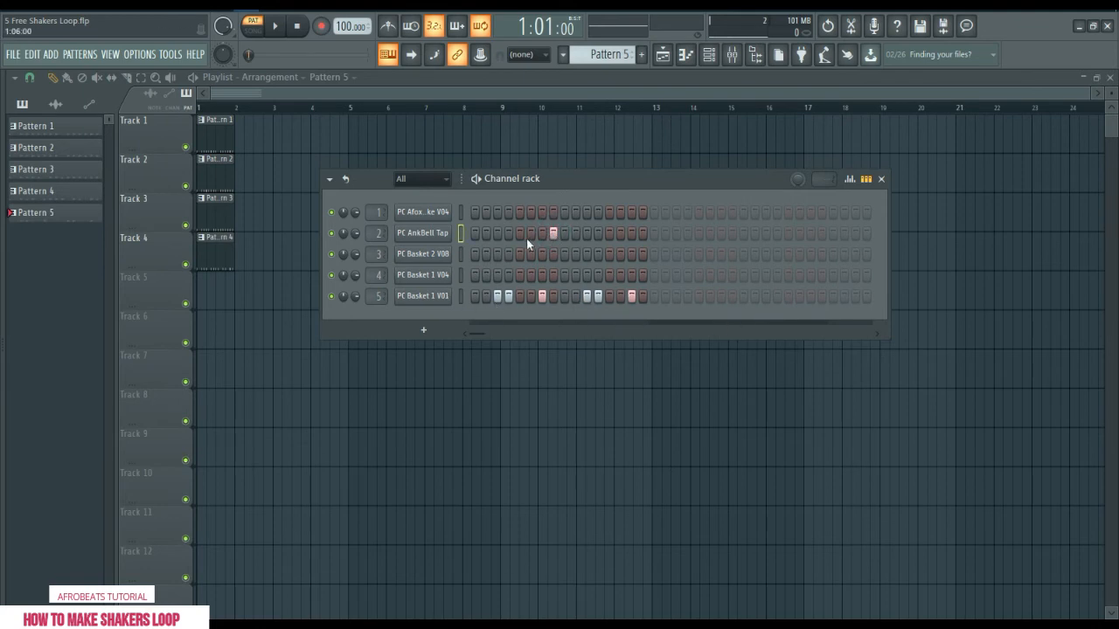
click(509, 253)
click(642, 233)
key(space)
key(space)
Replace the PC AnkBell Tap hit on step 8 with a PC Afoxe Shake V04 hit, audition it, and add another shake on step 16
click(554, 211)
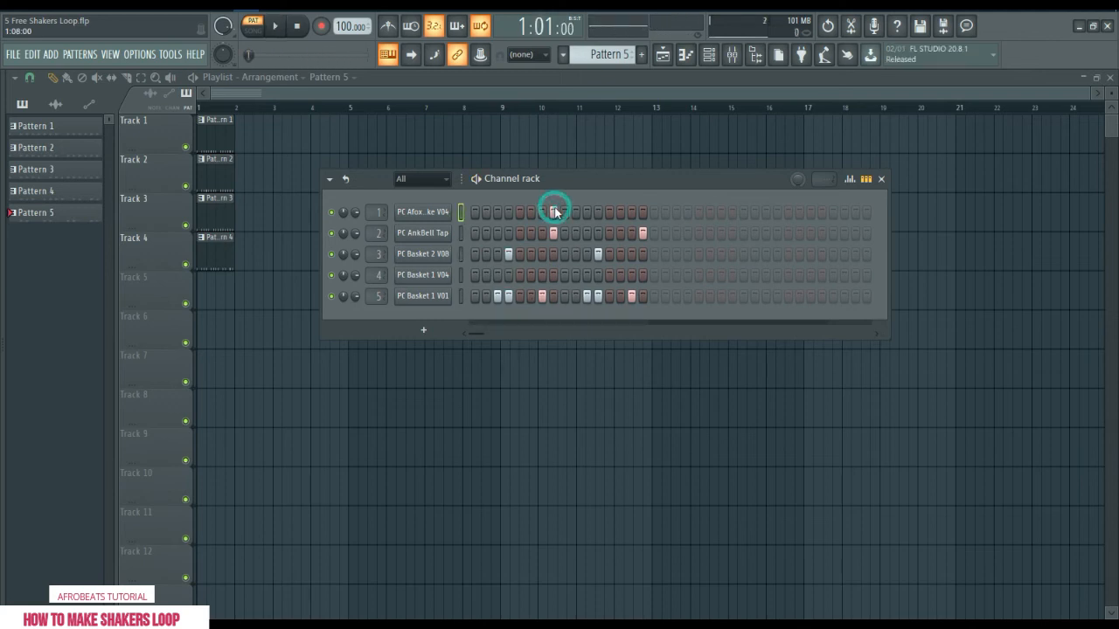
click(552, 239)
key(space)
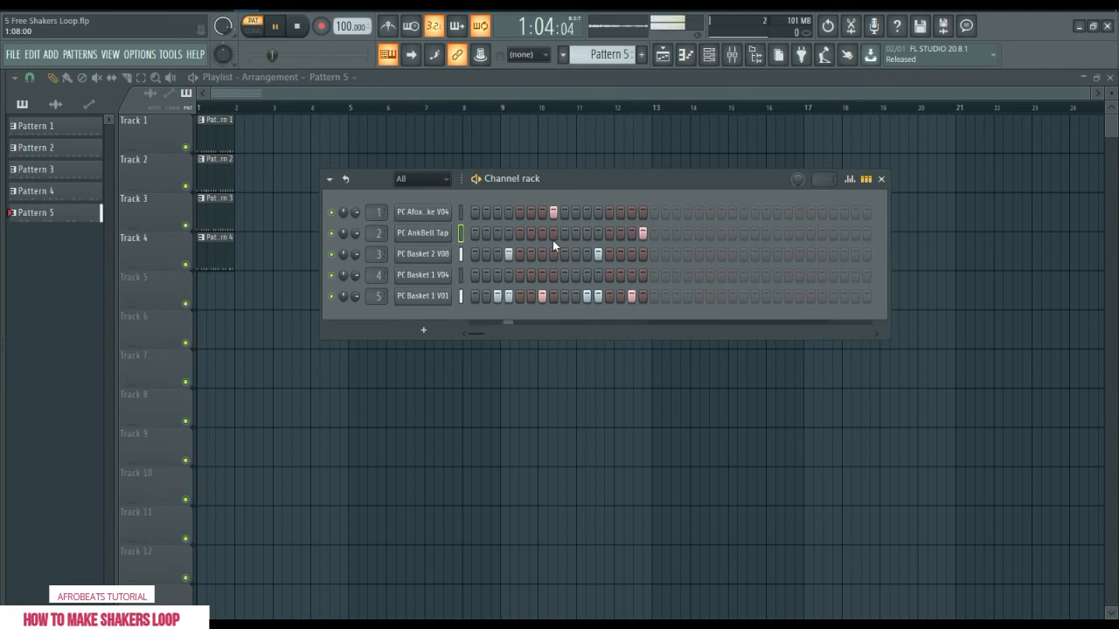
key(space)
click(644, 211)
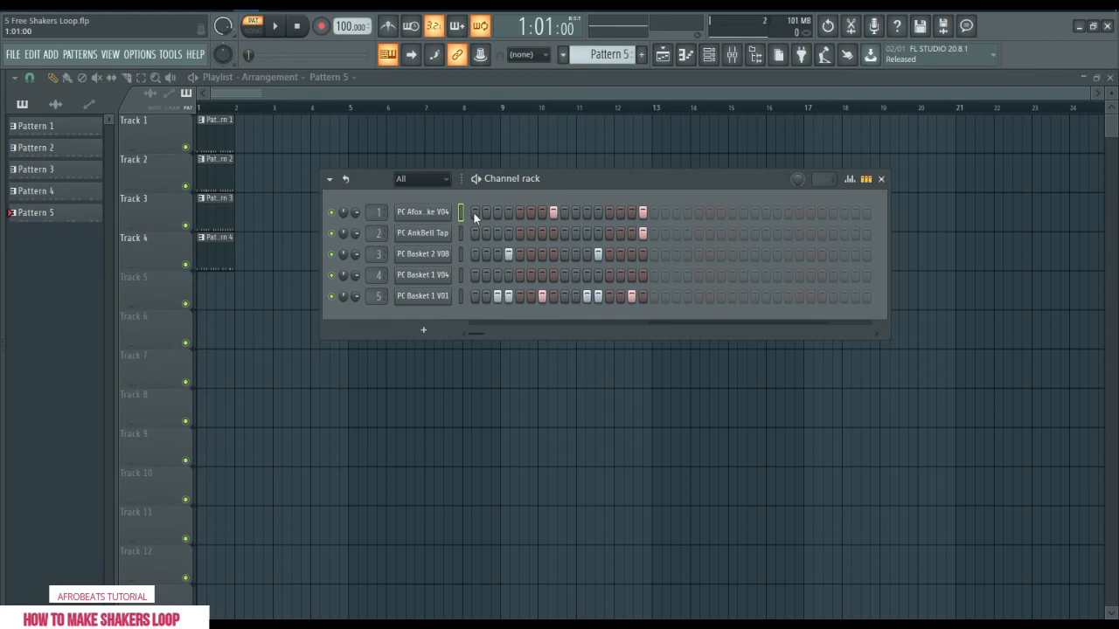
Set the PC Afoxe Shake V04 velocity on step 8 to about 44% and add notes on steps 6 and 10 at about 21% and 30%
right_click(439, 216)
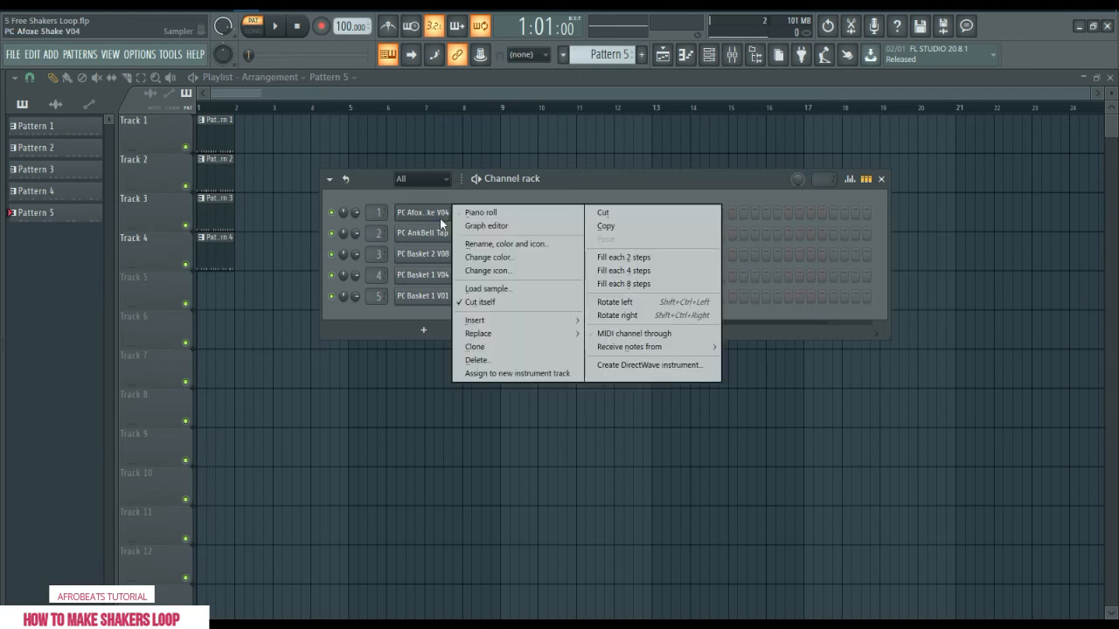
click(470, 219)
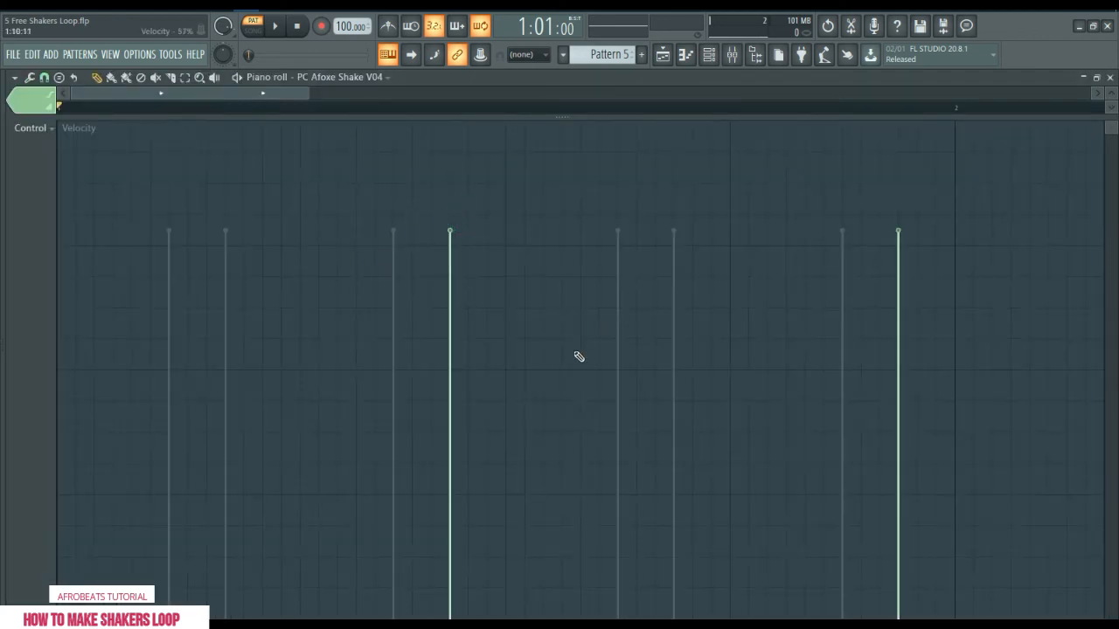
click(463, 444)
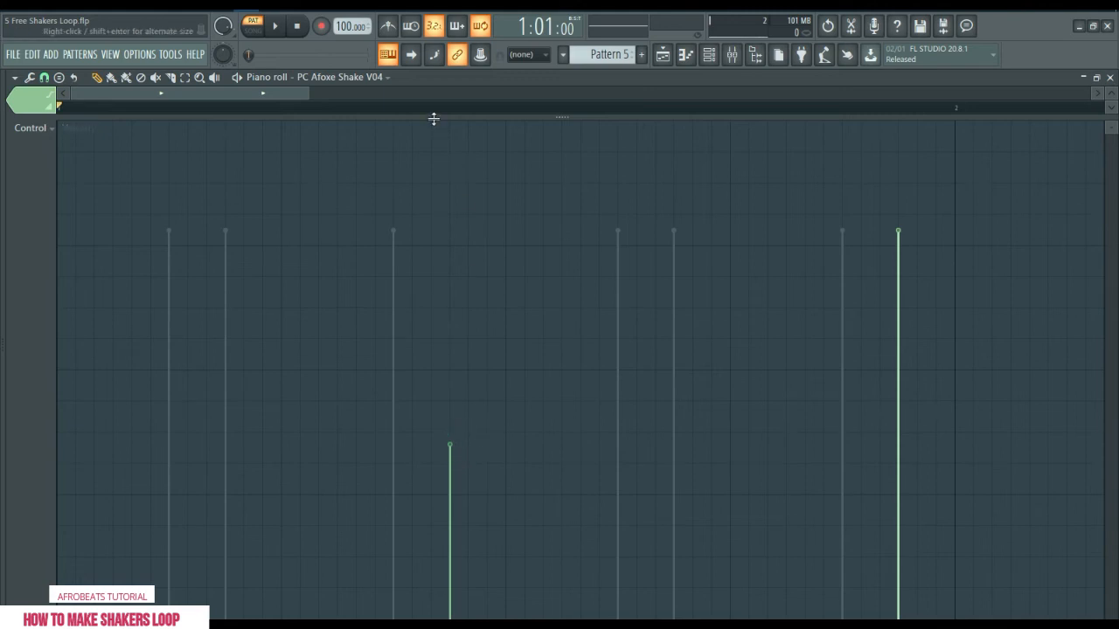
drag(432, 117, 433, 281)
click(343, 212)
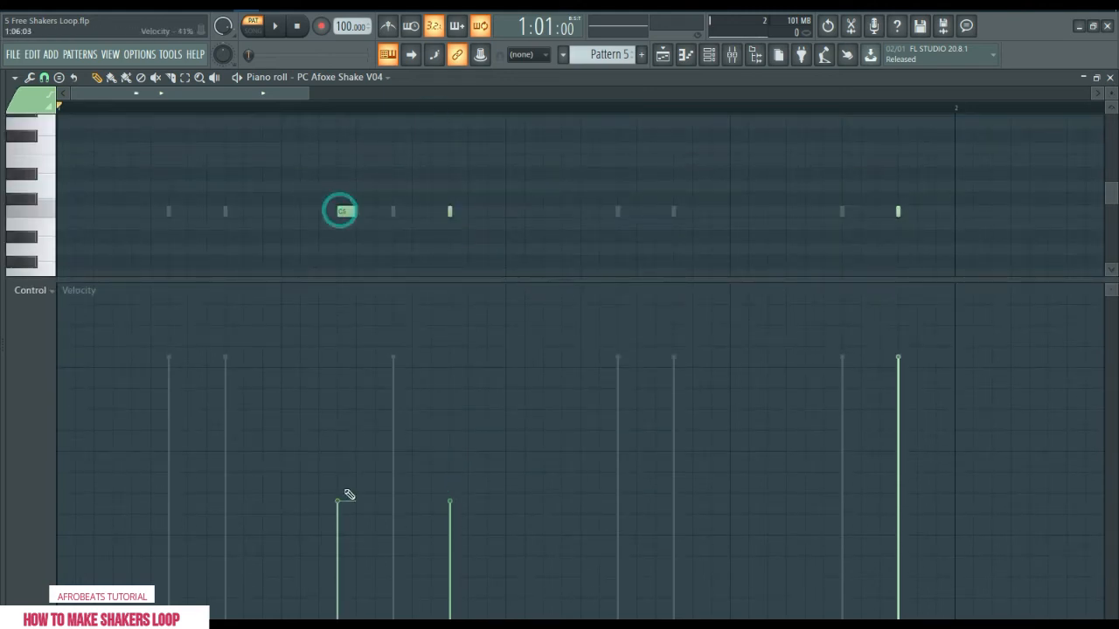
click(461, 471)
click(567, 211)
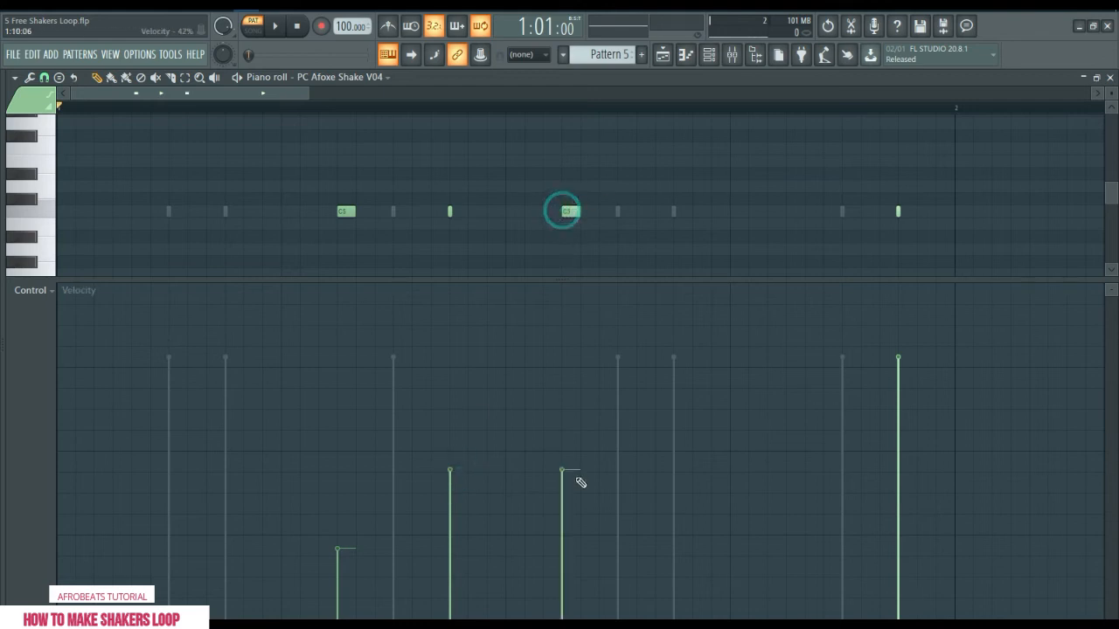
click(564, 519)
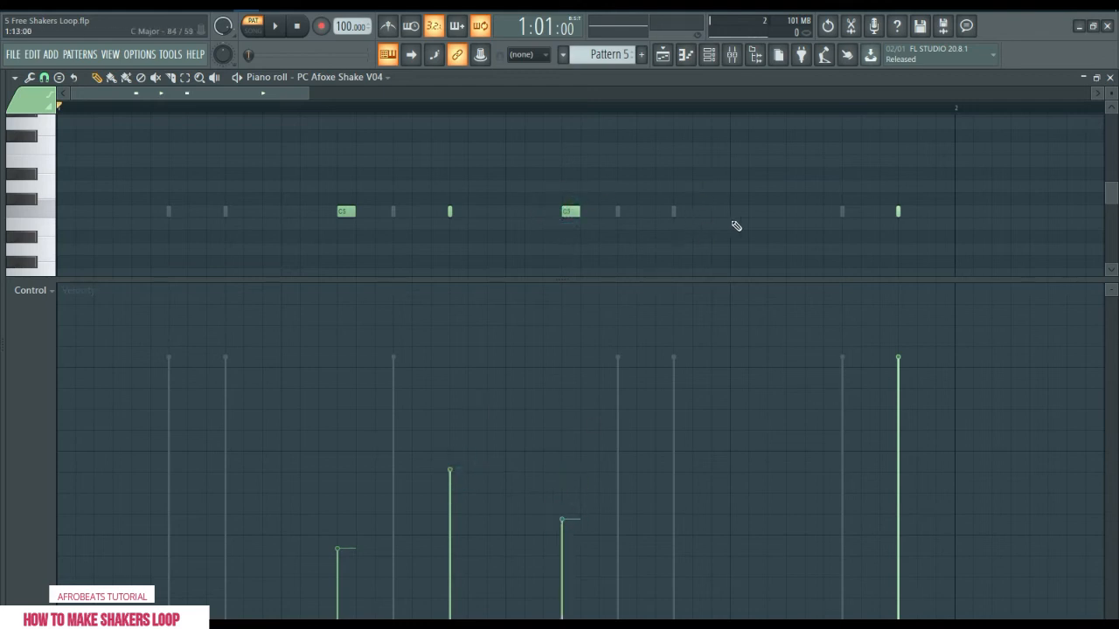
Add PC Afoxe Shake V04 notes on steps 12 and 15 at about 19% velocity, set step 16 to about 37%, and audition Pattern 5
click(680, 212)
click(675, 555)
click(843, 213)
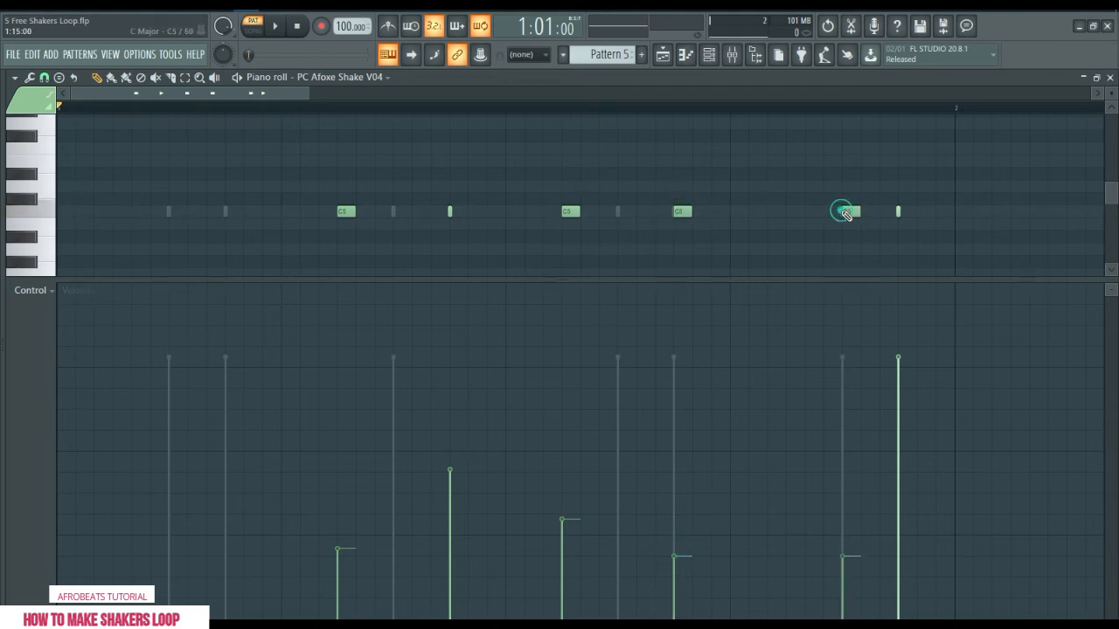
click(844, 558)
click(902, 499)
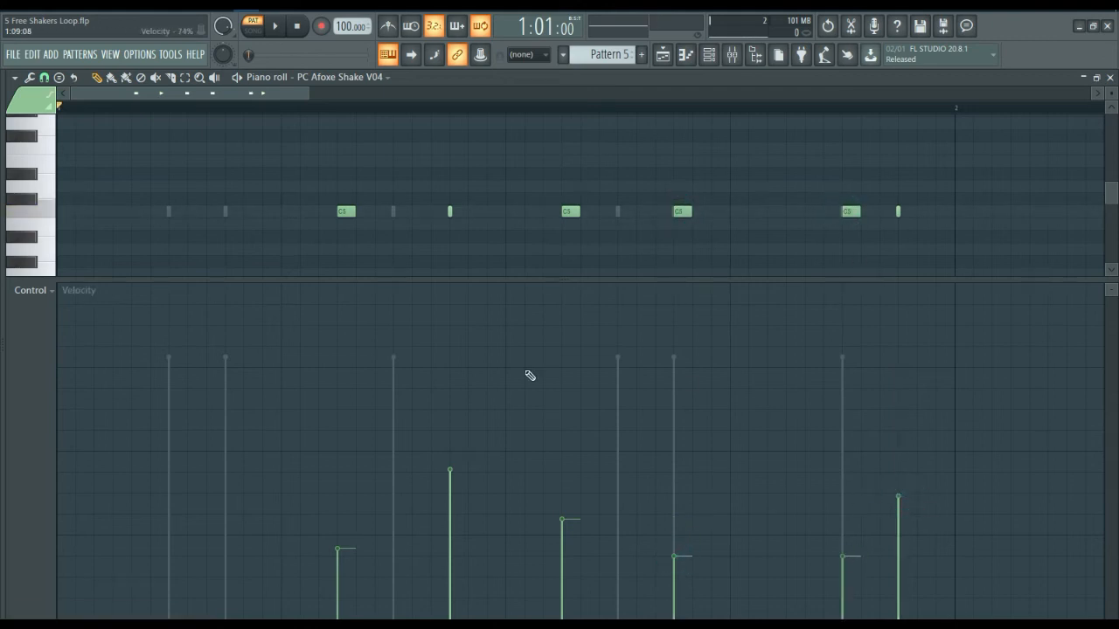
key(F5)
key(space)
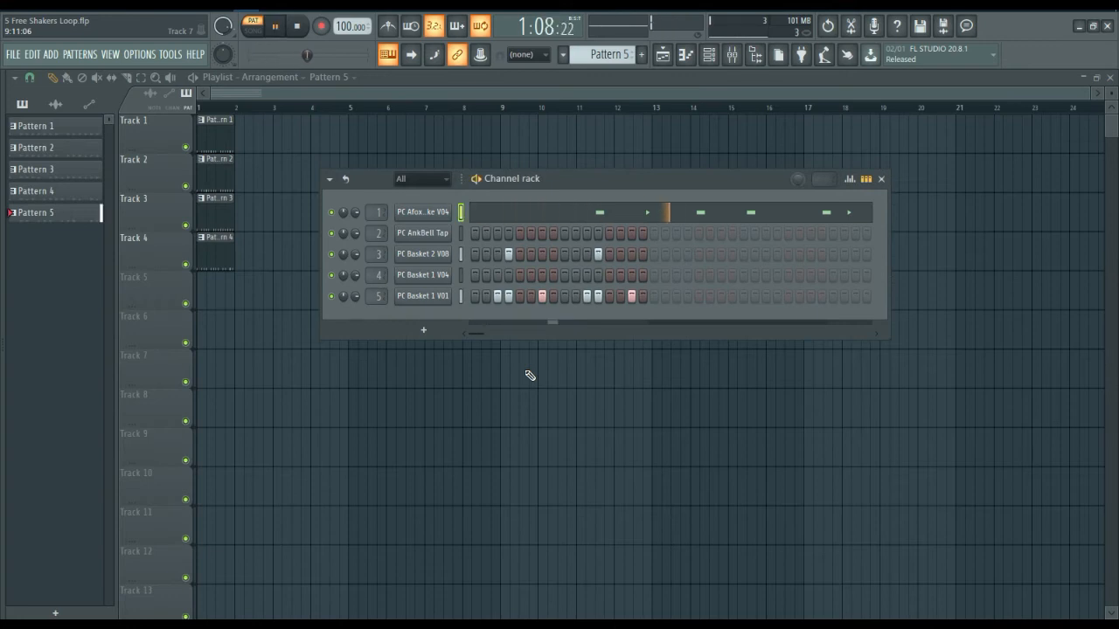
key(space)
In the PC Basket 2 V08 piano roll, add a note on step 2 at about 24% velocity and set step 4 to 45%
right_click(449, 258)
click(461, 254)
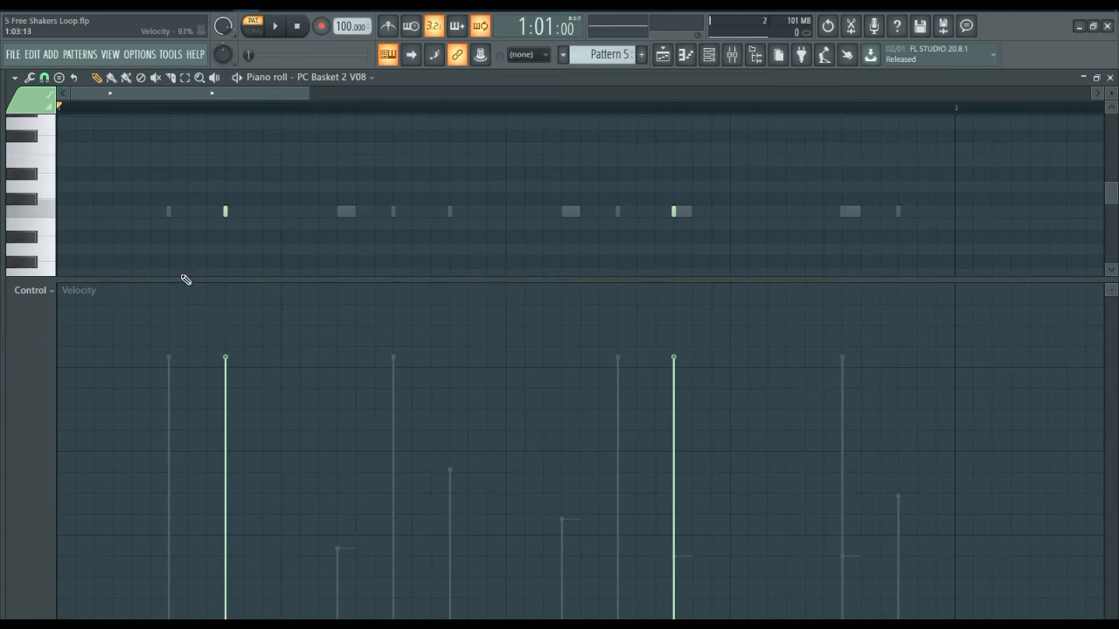
click(115, 212)
click(115, 537)
click(236, 468)
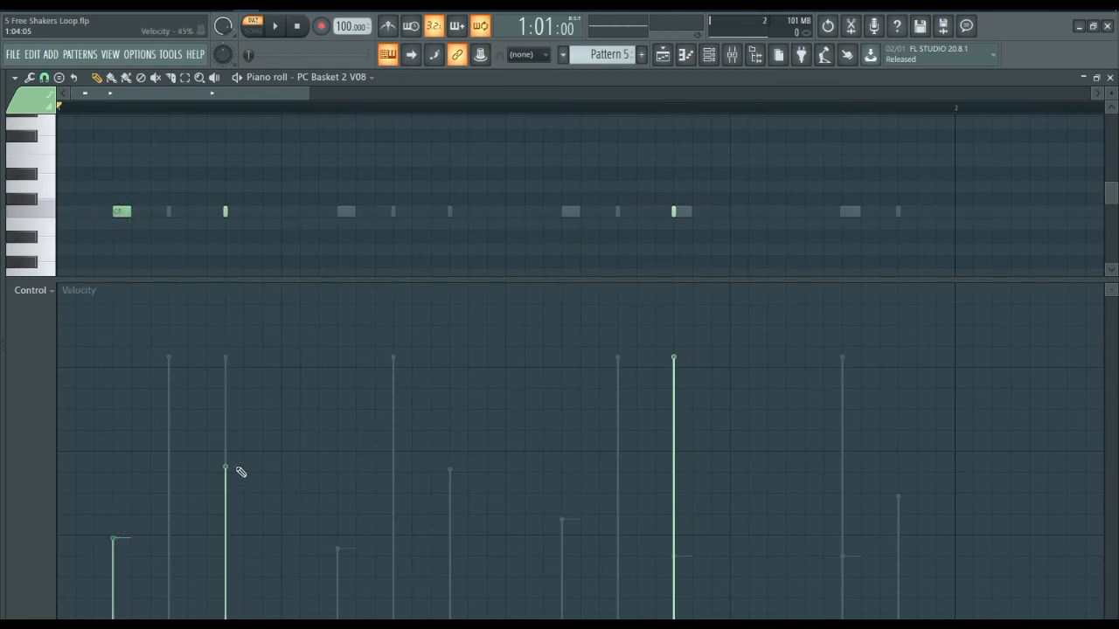
Add PC Basket 2 V08 notes on steps 8 and 9 with velocities of 34% and about 24%
drag(346, 215, 516, 217)
click(452, 214)
click(503, 536)
click(468, 510)
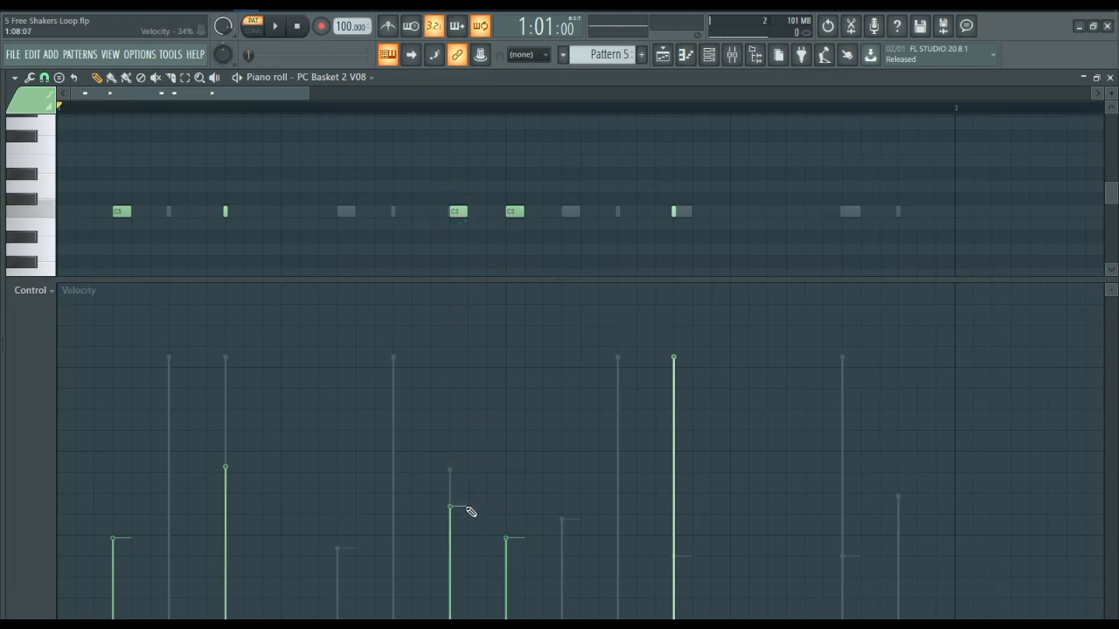
Add a PC Basket 2 V08 note on step 14 at 19% velocity, set step 12 to 39%, and audition Pattern 5
click(674, 464)
click(787, 212)
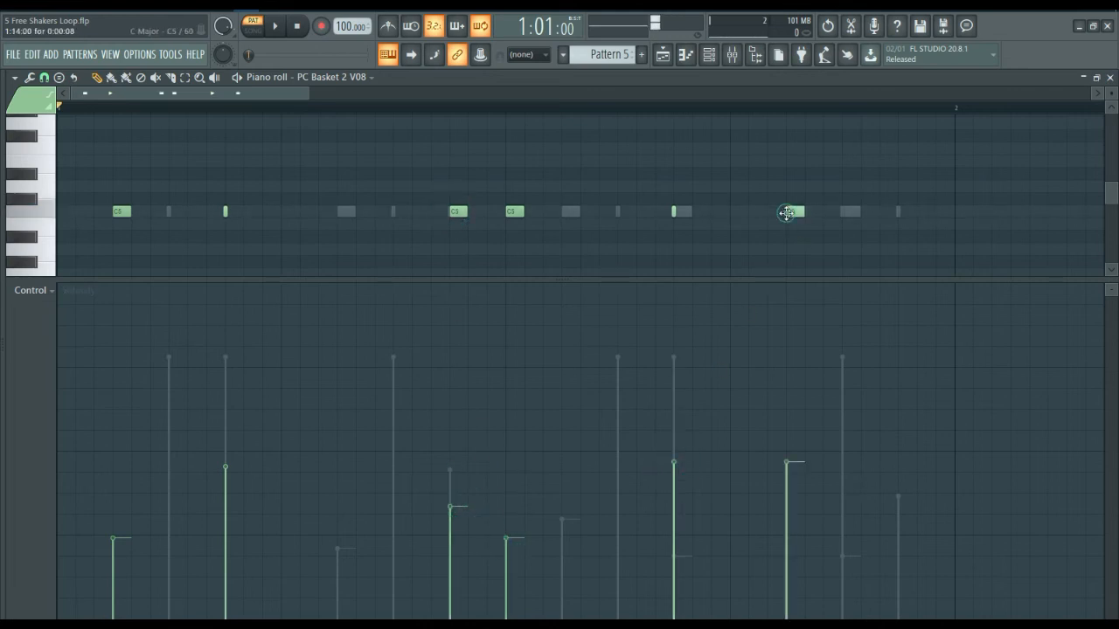
click(789, 557)
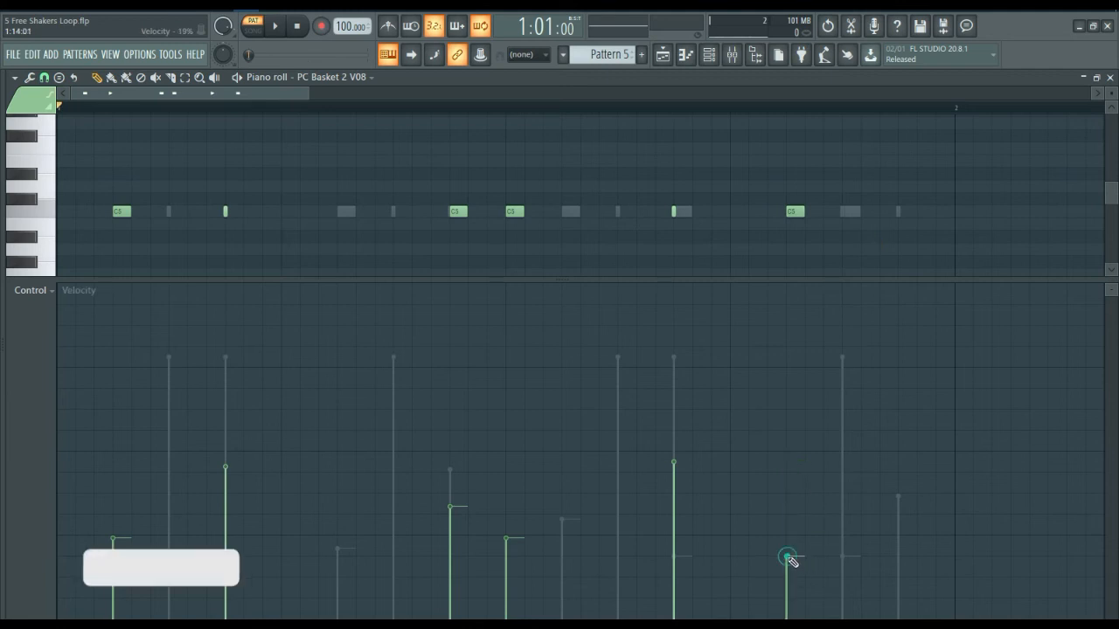
click(686, 488)
key(space)
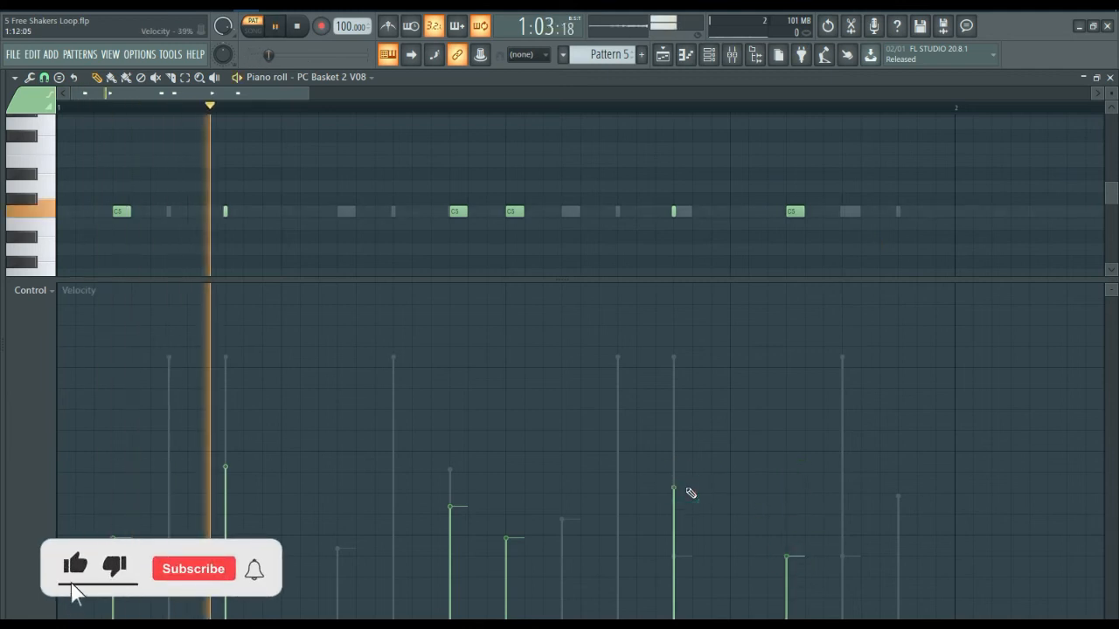
key(F5)
key(space)
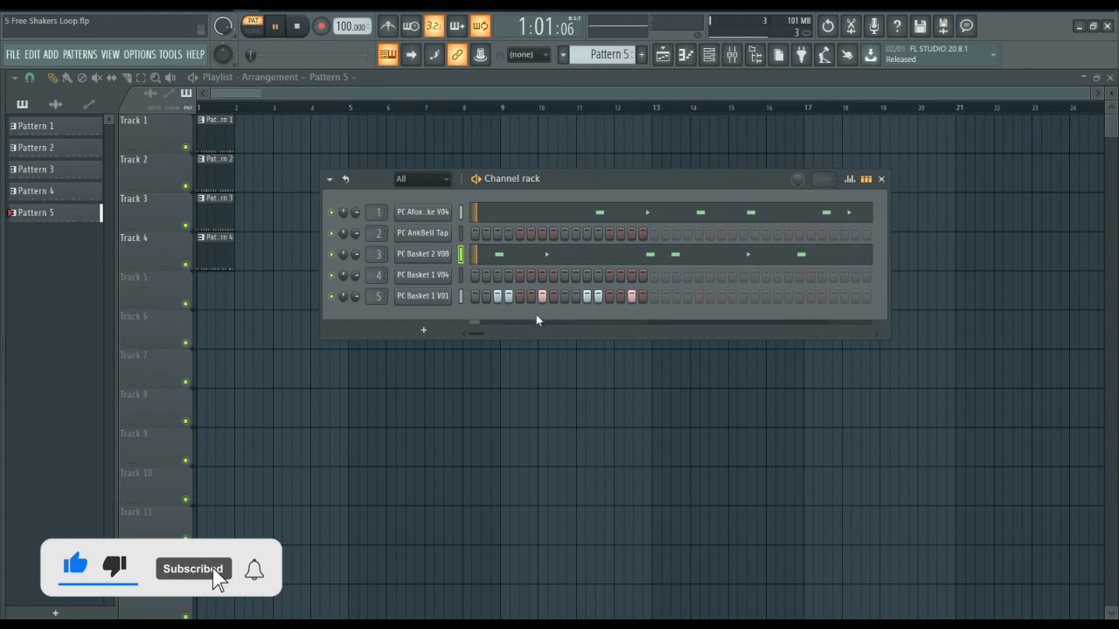
In the PC Basket 1 V01 piano roll, set the velocity of step 3 to 63% and step 7 to 70%
right_click(430, 297)
click(430, 299)
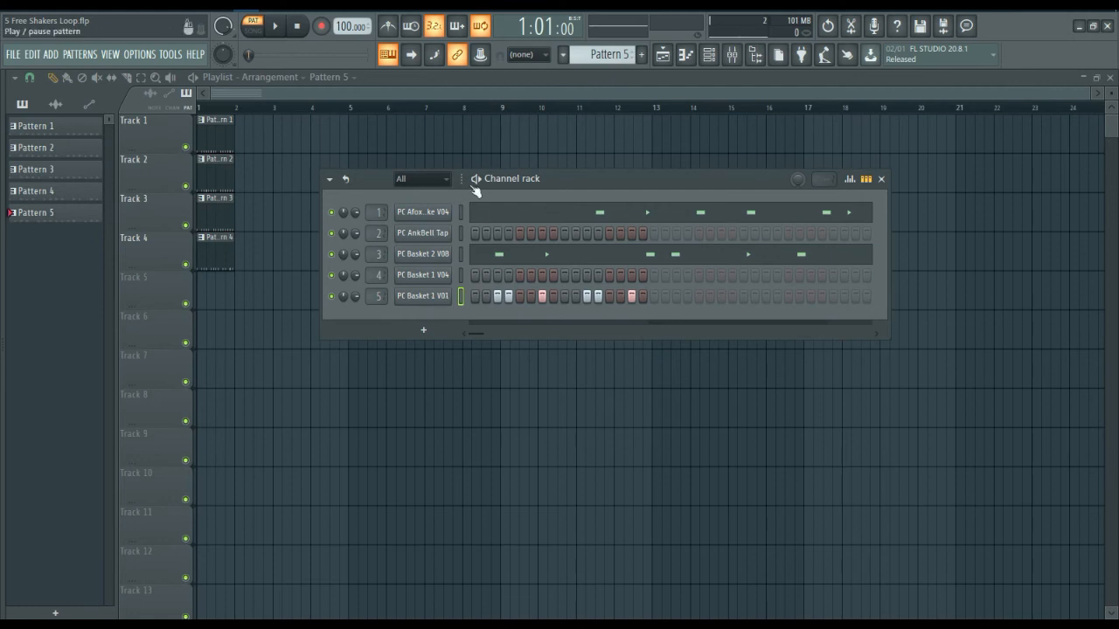
right_click(448, 297)
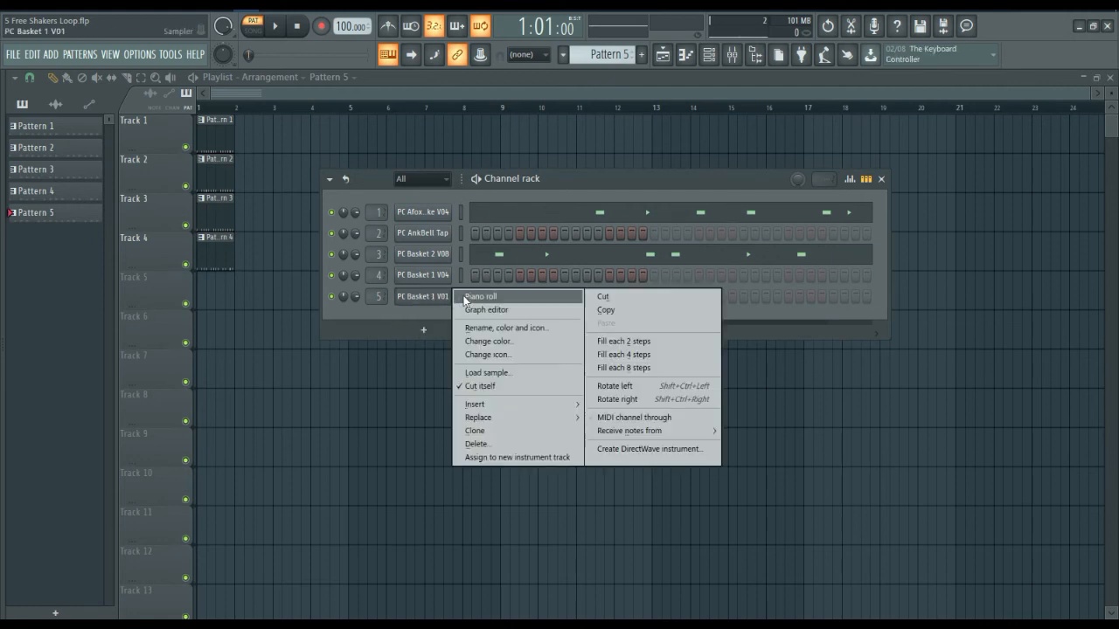
click(466, 299)
click(170, 392)
drag(171, 392, 169, 403)
click(401, 387)
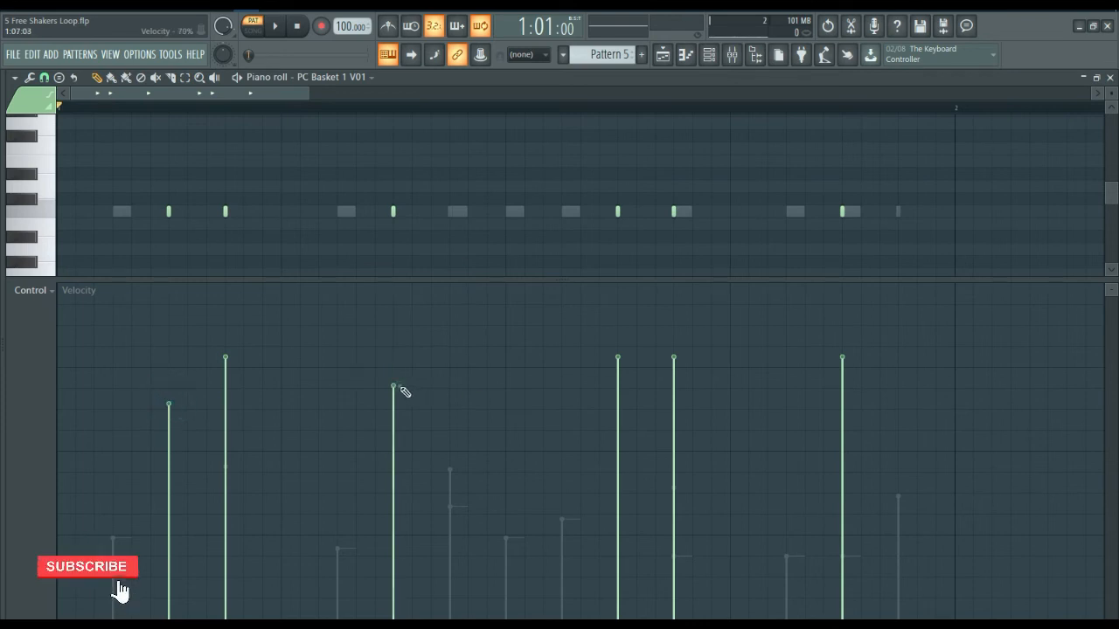
click(170, 408)
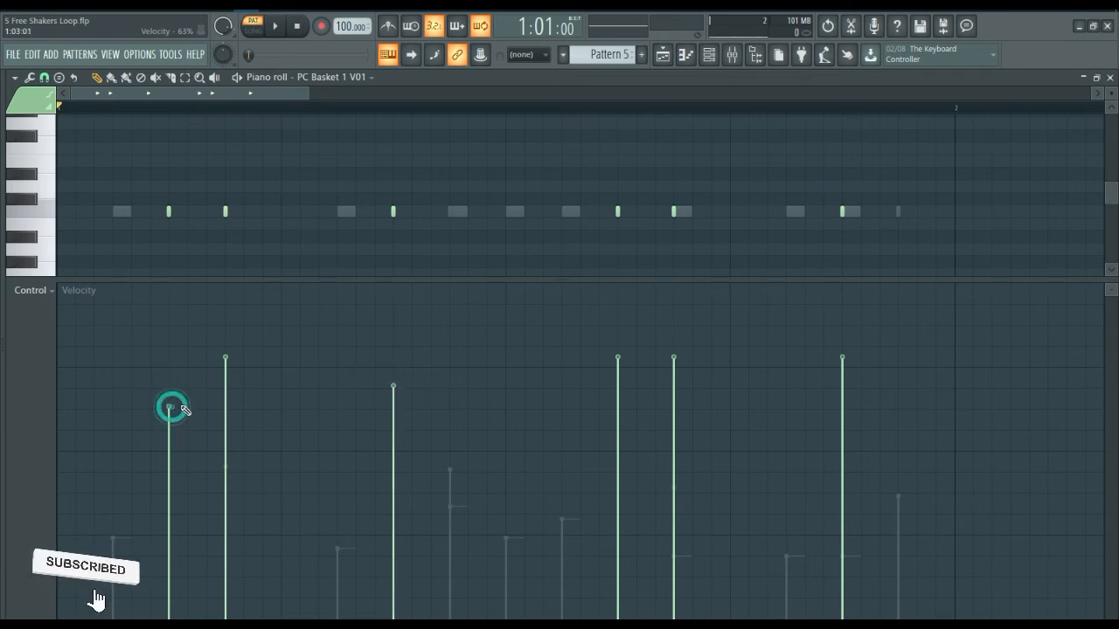
Set the PC Basket 1 V01 velocities to about 62% on step 11, about 55% on step 12 and 70% on step 15
click(619, 408)
click(673, 433)
click(855, 383)
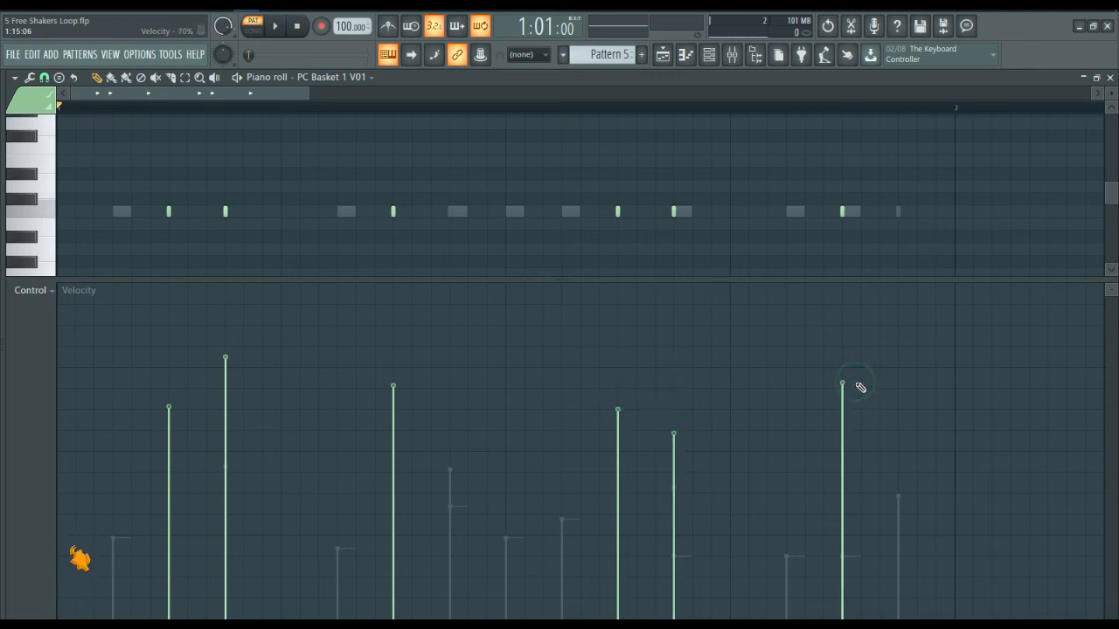
Audition Pattern 5 and place it on Track 5 at bar 1 of the Playlist
key(space)
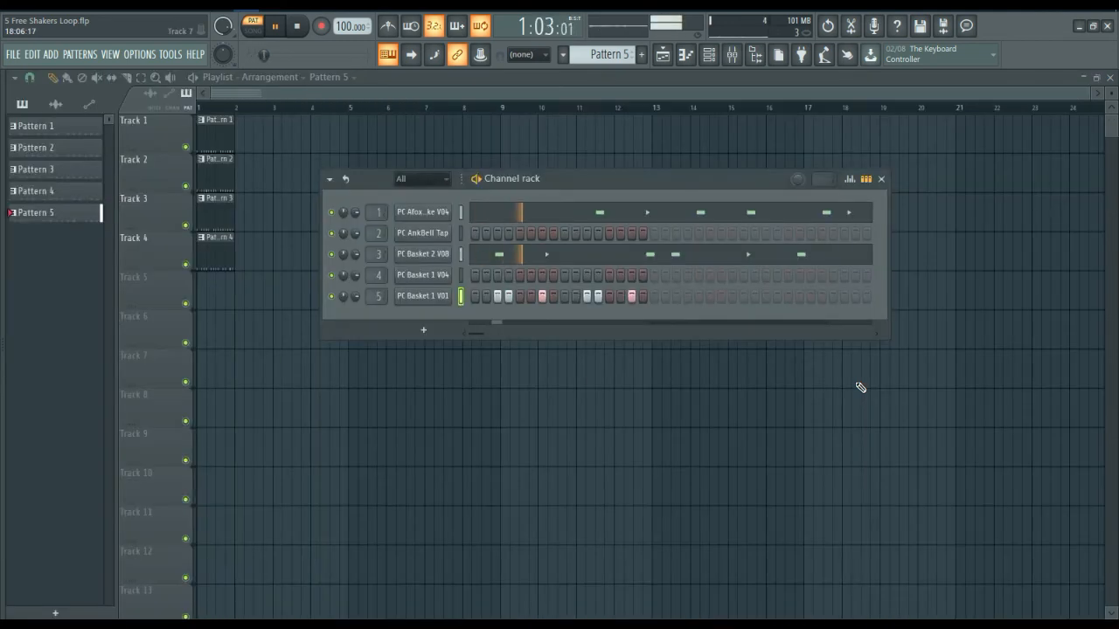
click(242, 289)
drag(265, 292, 170, 284)
Select the Pattern 1 to Pattern 5 clips in turn and play all five tracks together in song mode
click(222, 136)
click(220, 166)
click(218, 209)
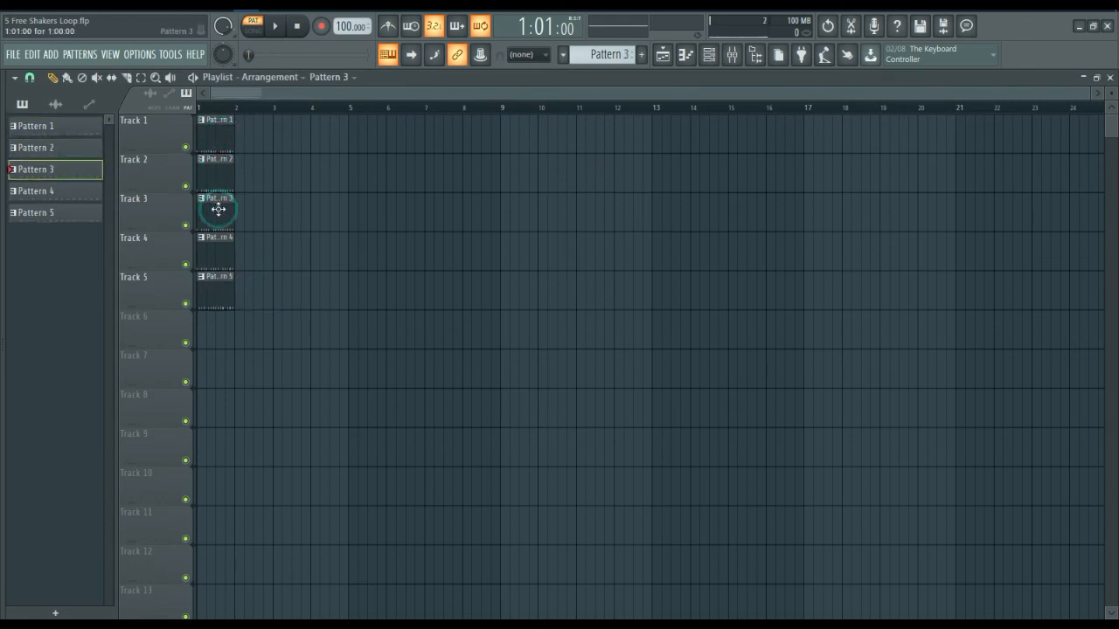
click(219, 241)
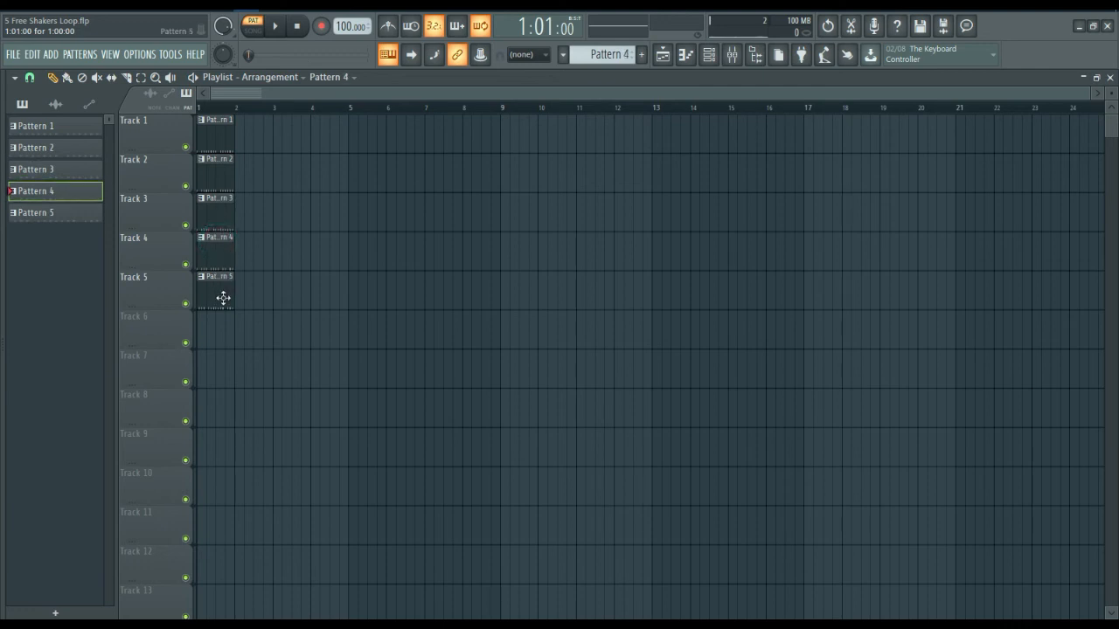
click(223, 298)
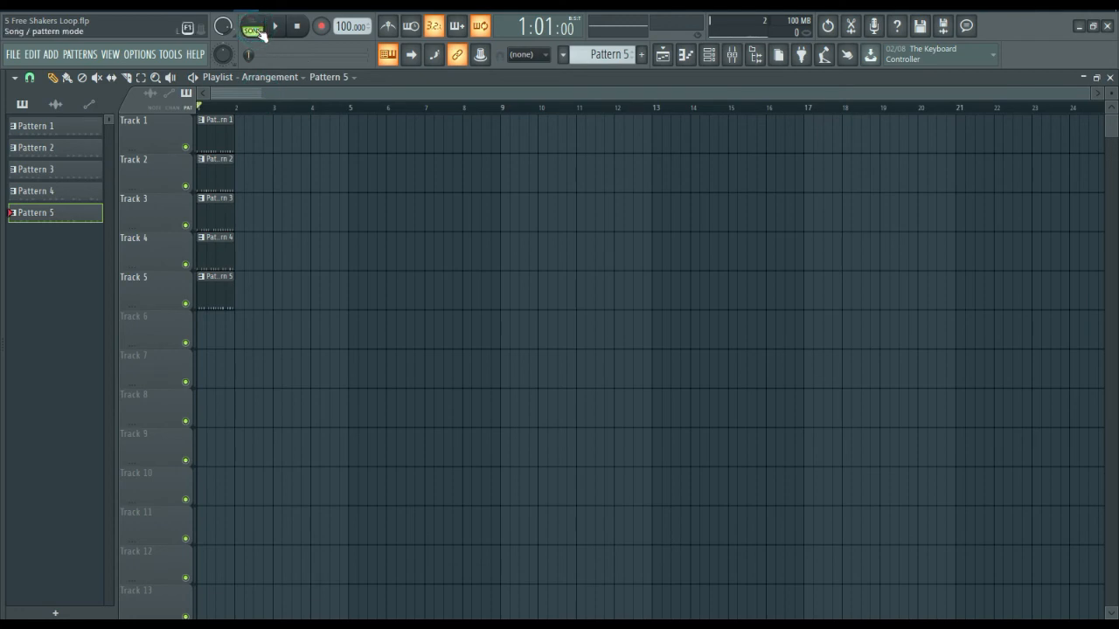
key(space)
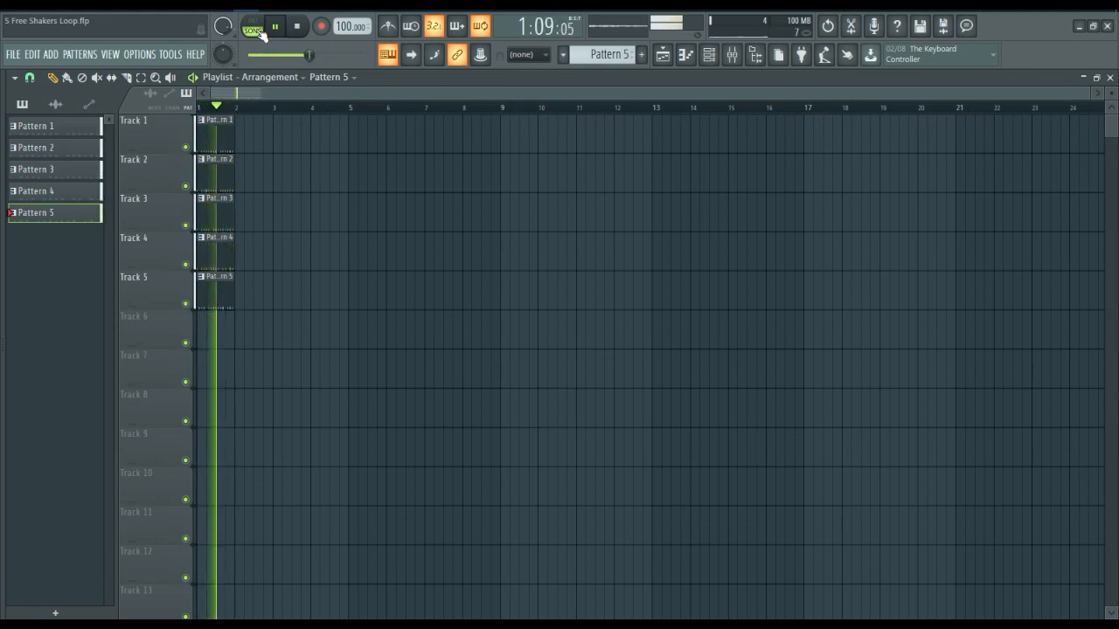
key(space)
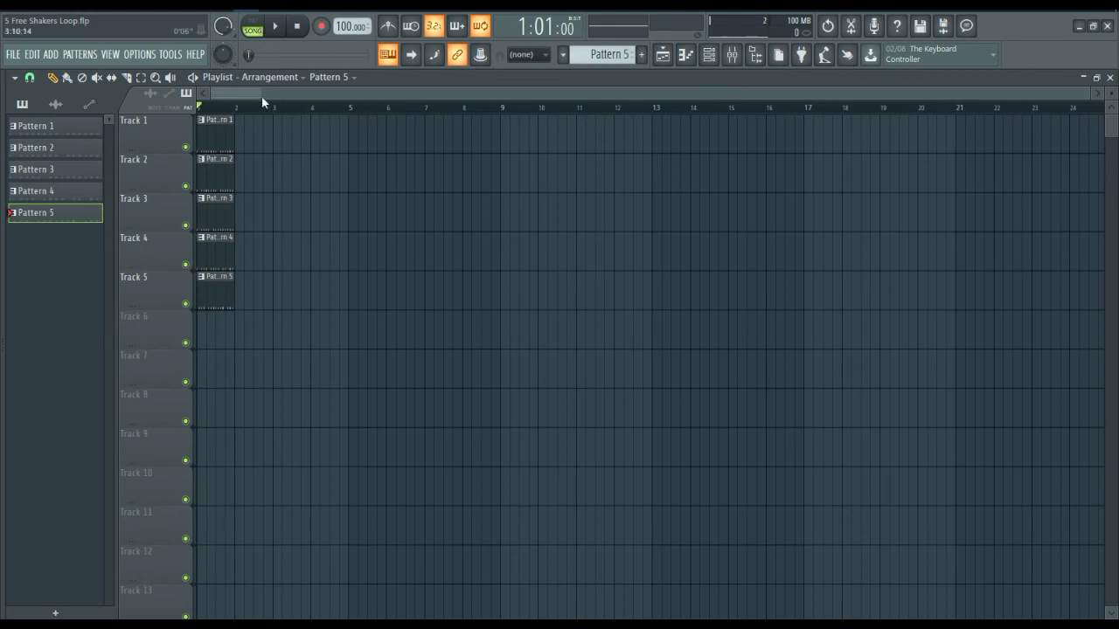
Solo Tracks 1, 2 and 3 one after another in the Playlist and play each loop on its own
right_click(186, 148)
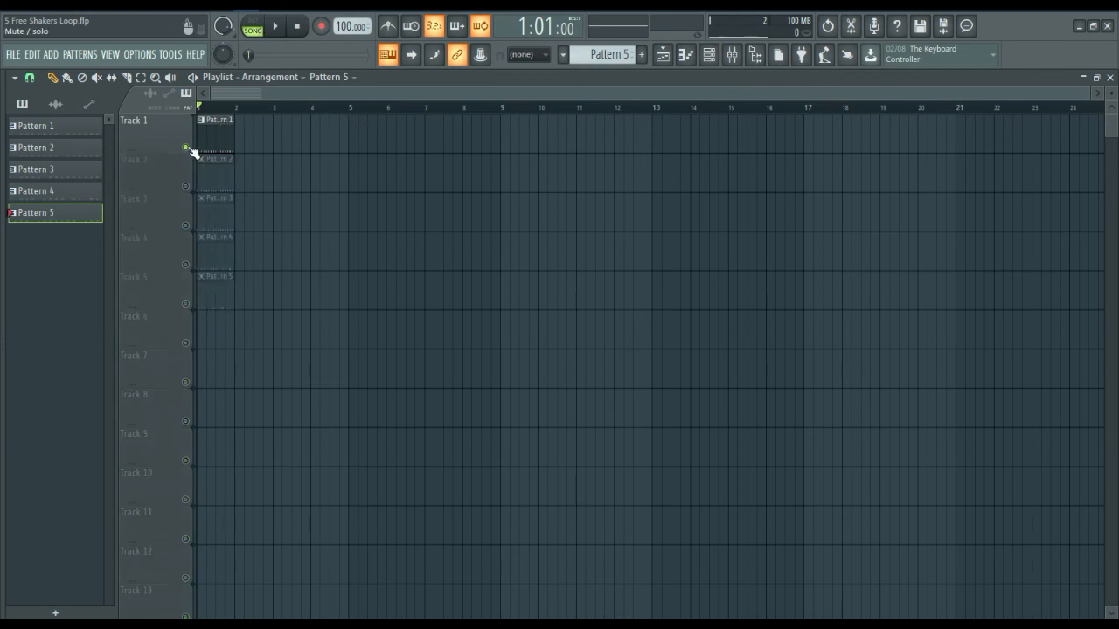
key(space)
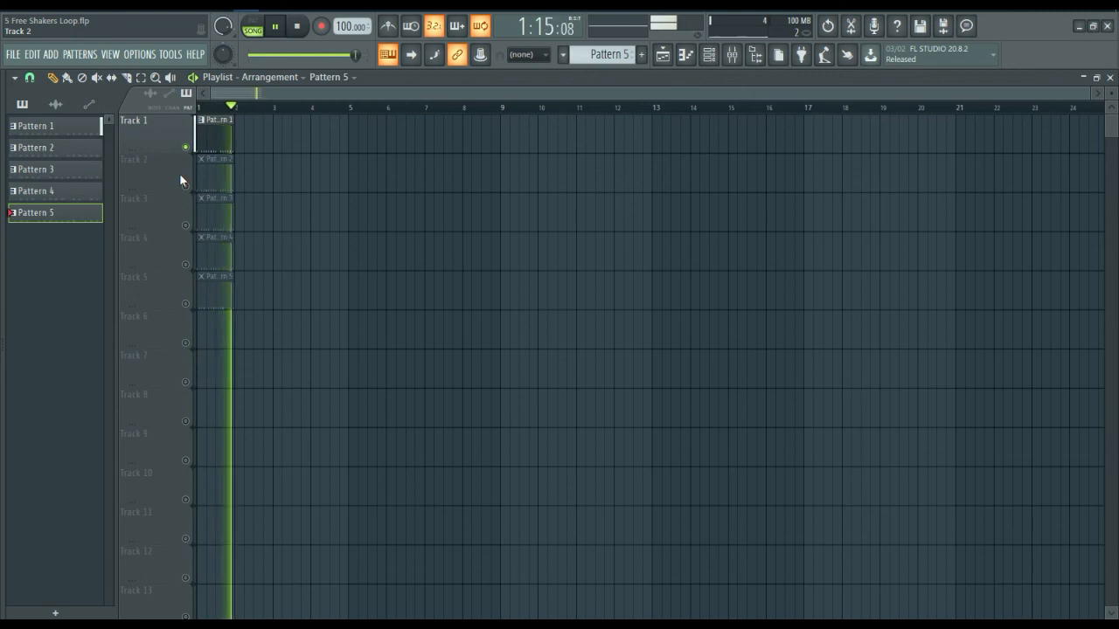
key(space)
right_click(187, 187)
key(space)
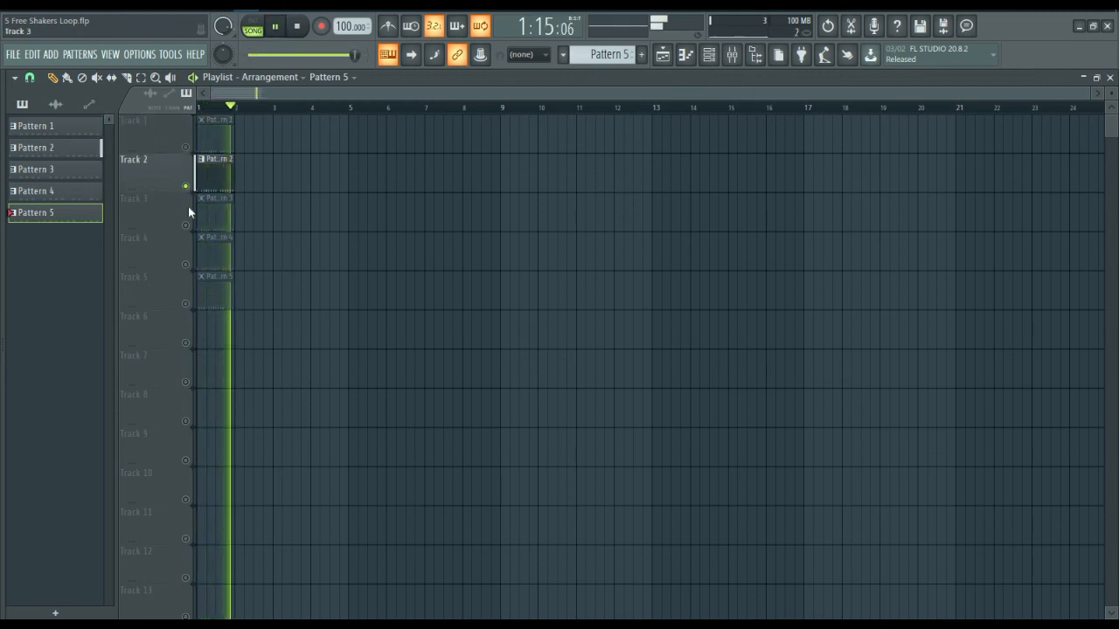
key(space)
right_click(185, 226)
key(space)
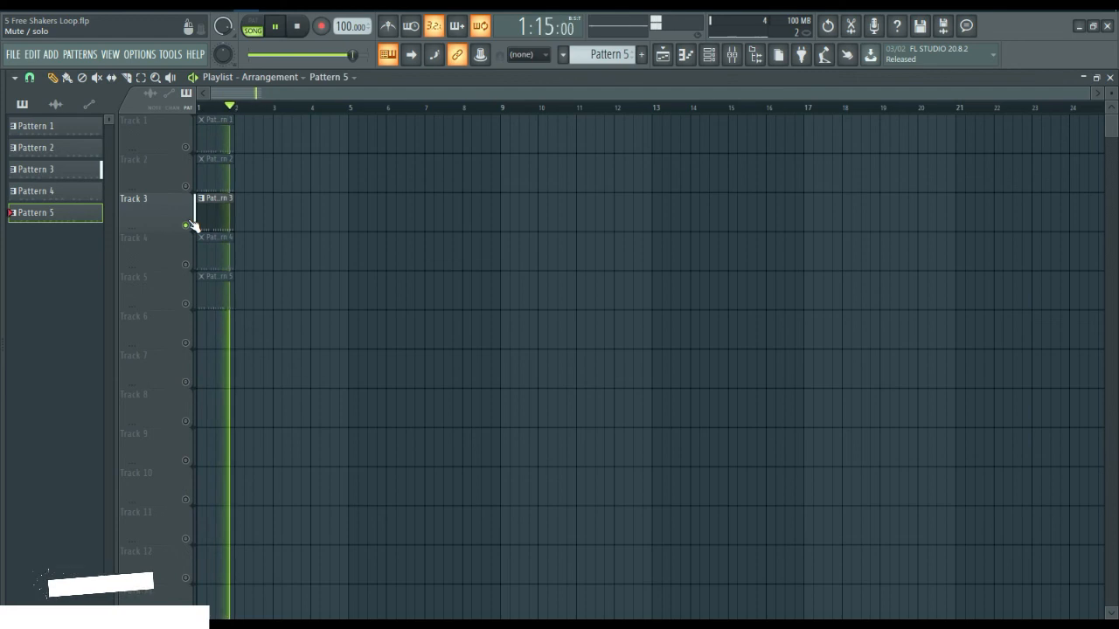
key(space)
Solo Track 4 and play its loop, and do the same with Track 5
right_click(186, 263)
key(space)
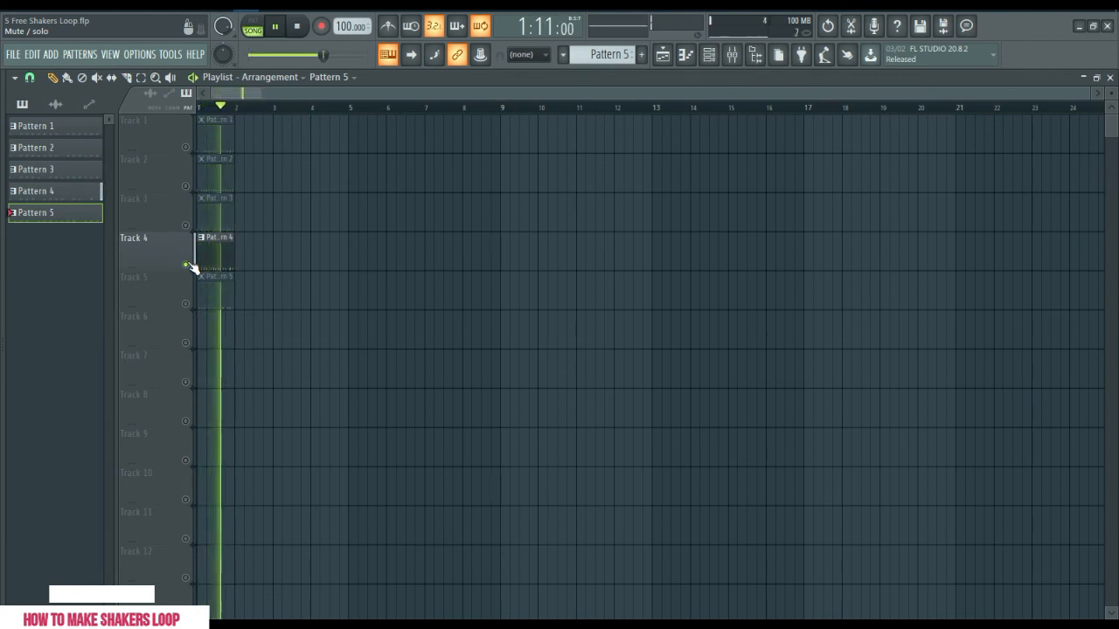
key(space)
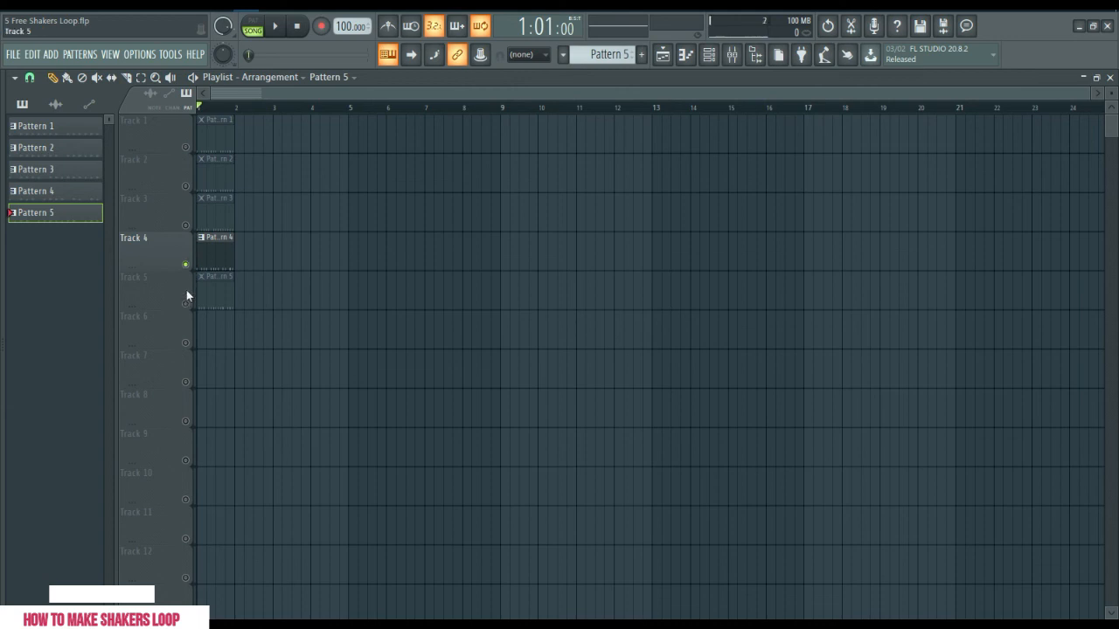
right_click(185, 303)
key(space)
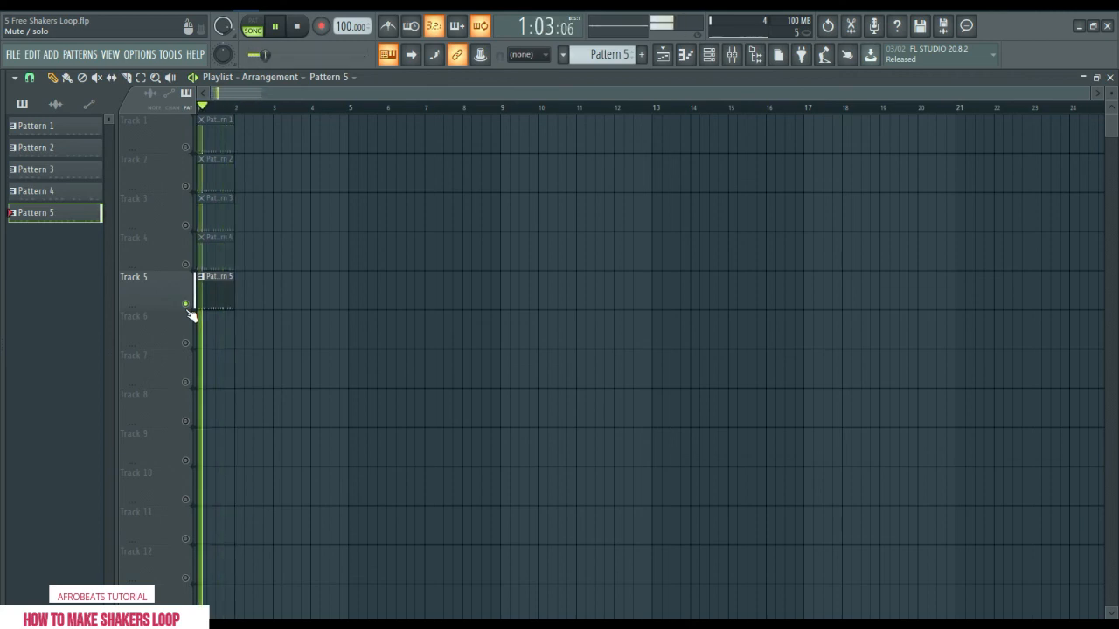
Unmute Tracks 1 and 3 and listen to them combined with Track 5
click(186, 147)
click(185, 225)
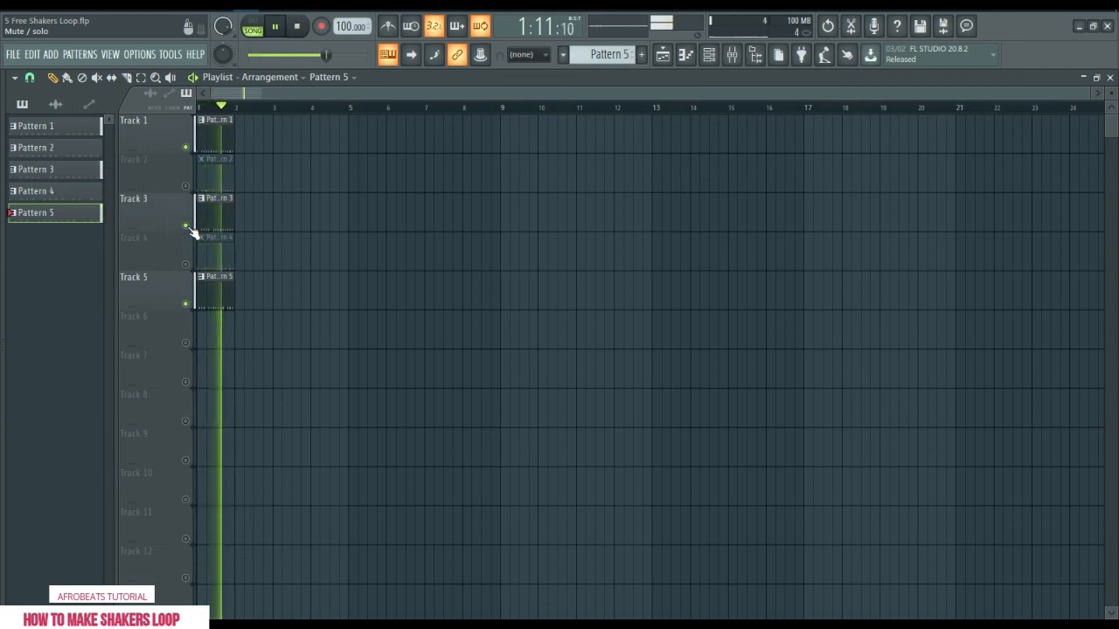
key(space)
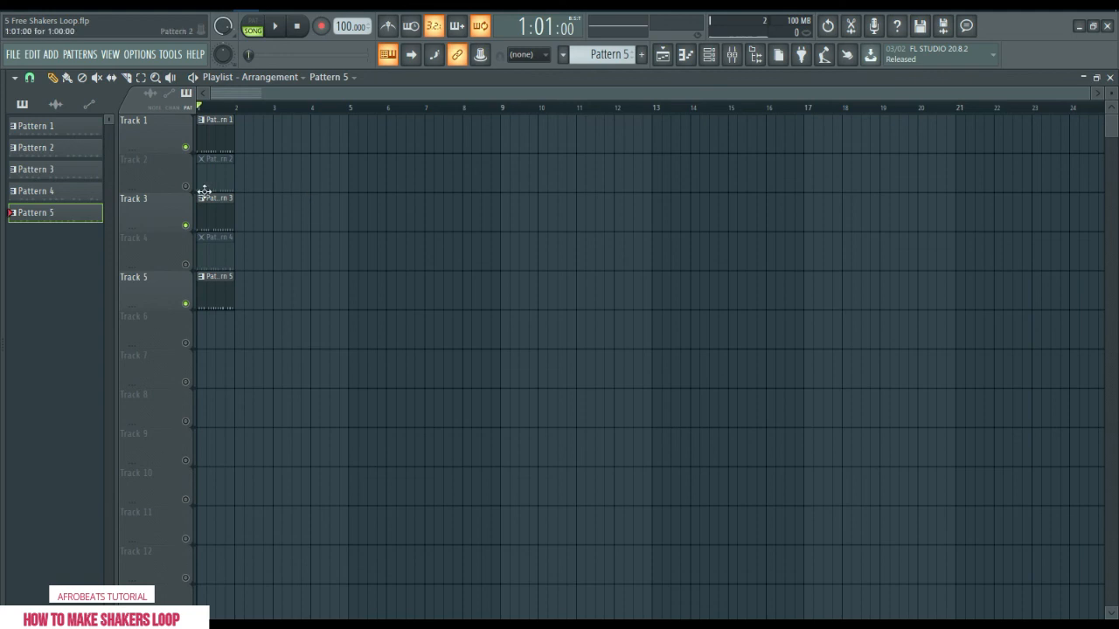
Duplicate the Pattern 1 to Pattern 5 clips into bar 2 on Tracks 1 to 5 and unmute all tracks
ctrl+click(217, 136)
key(ctrl+b)
click(217, 169)
key(ctrl+b)
key(ctrl+b)
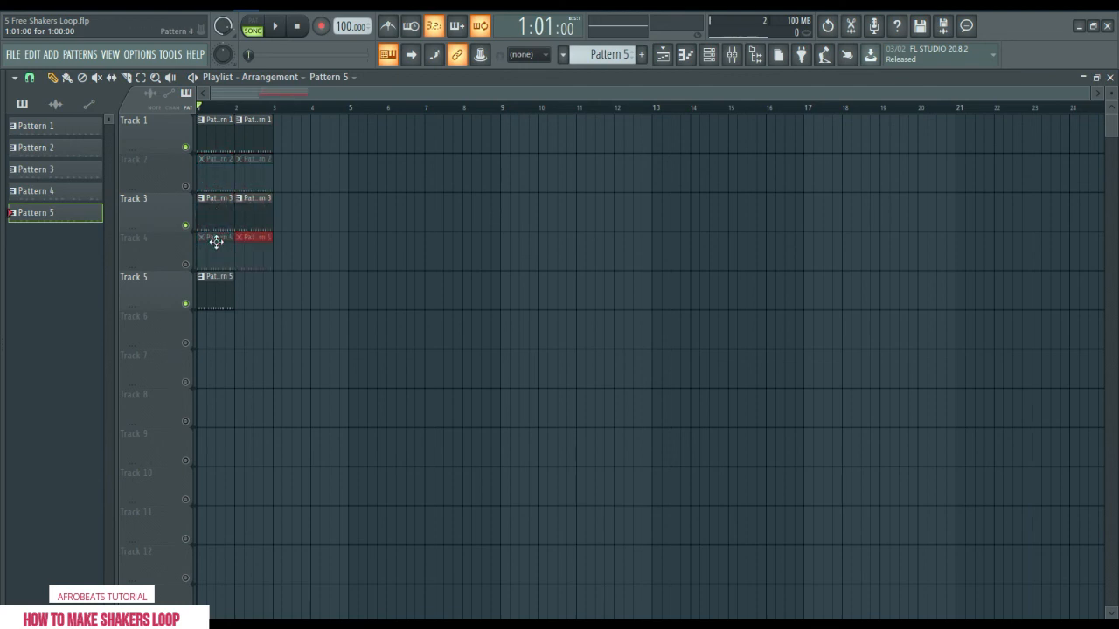
click(215, 297)
key(ctrl+b)
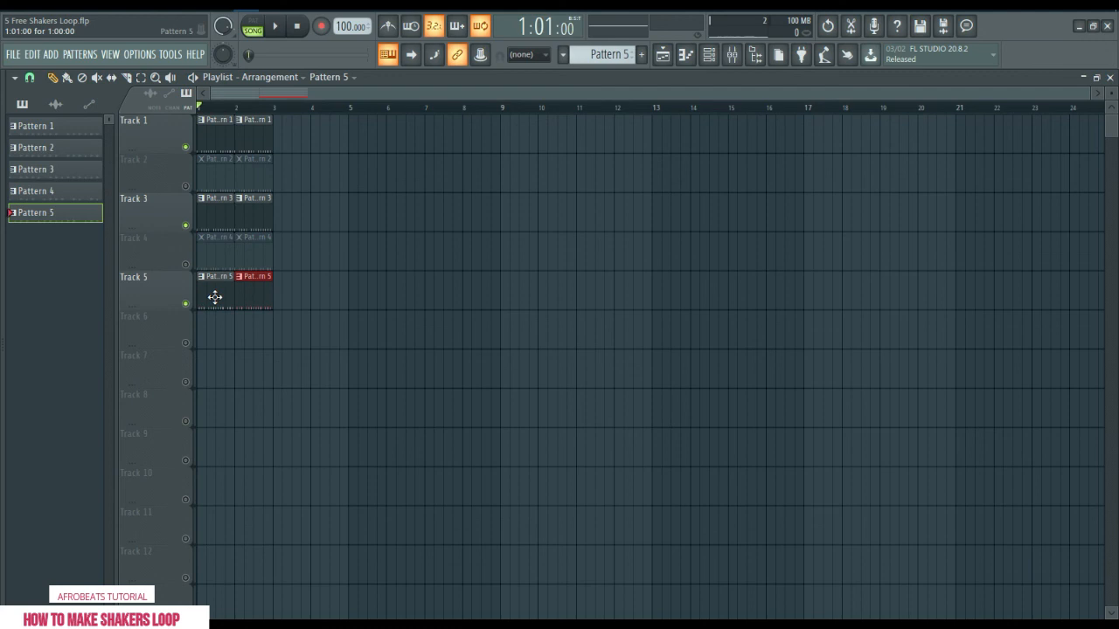
right_click(186, 305)
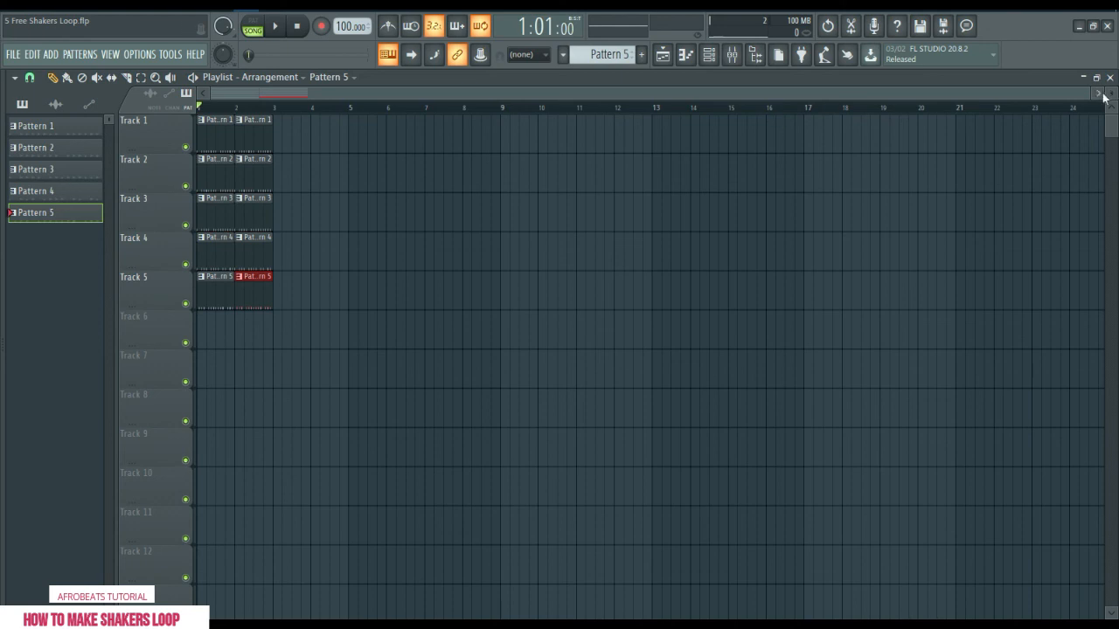
drag(1085, 93, 372, 179)
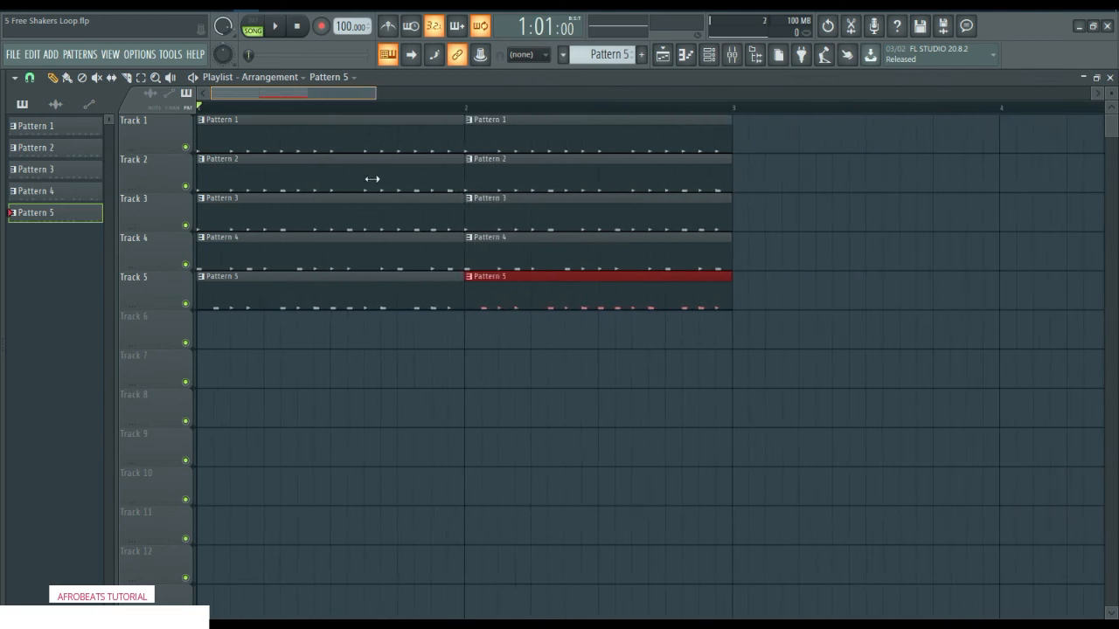
drag(372, 179, 425, 183)
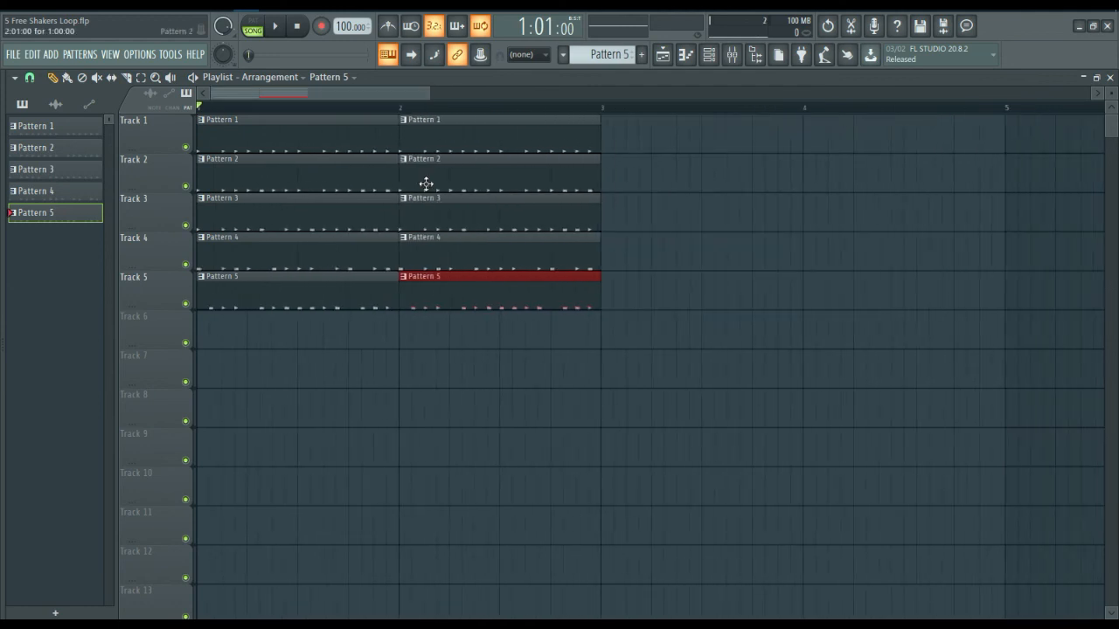
scroll(426, 183, down, 4)
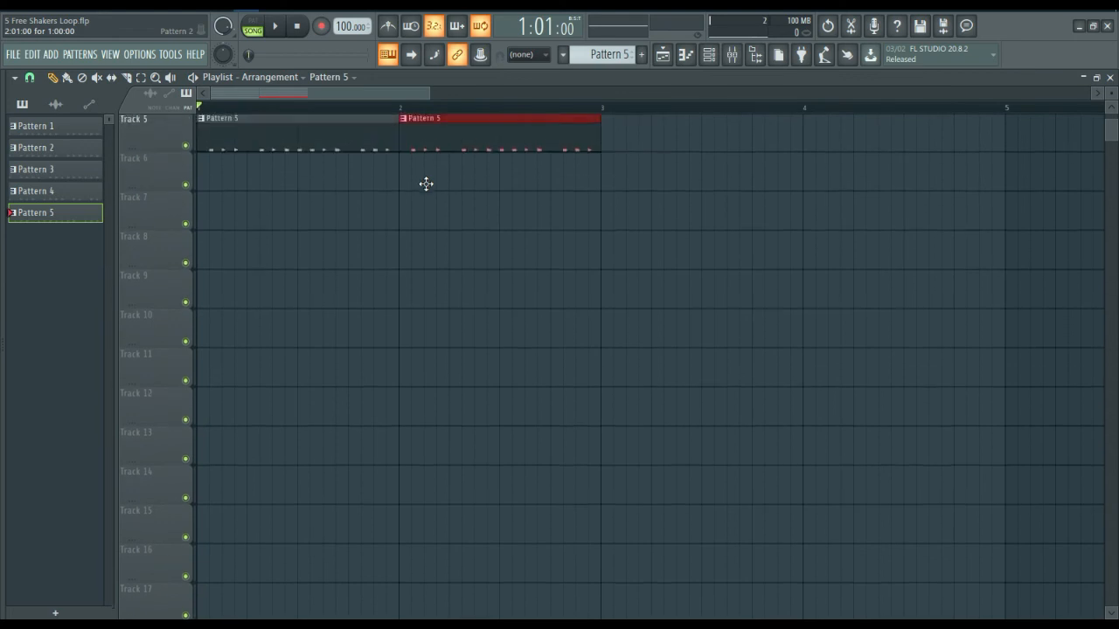
scroll(426, 184, up, 4)
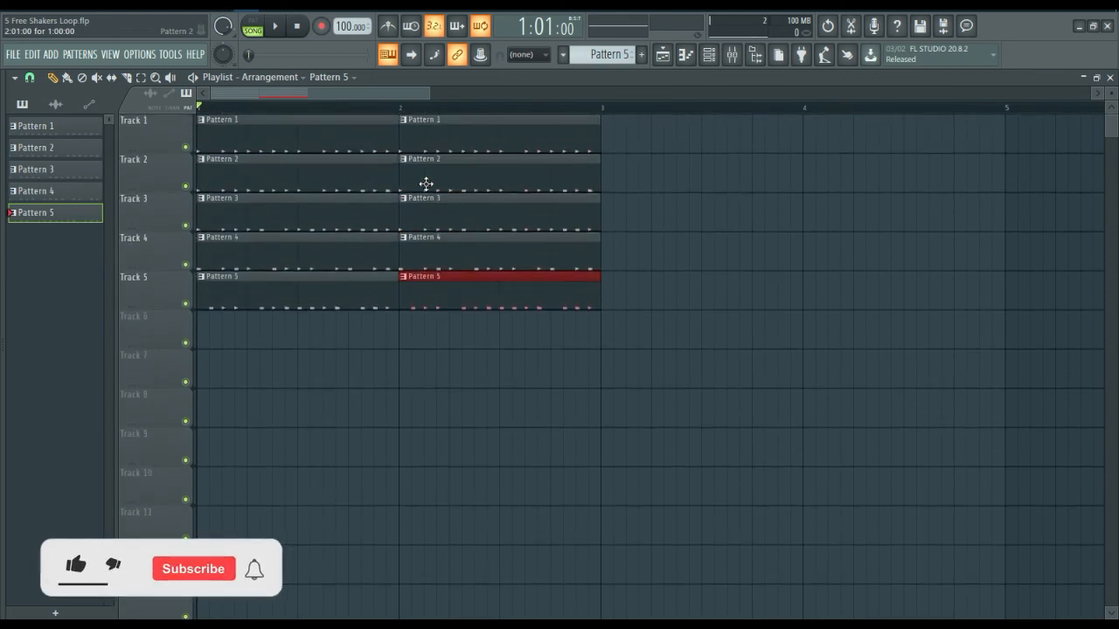